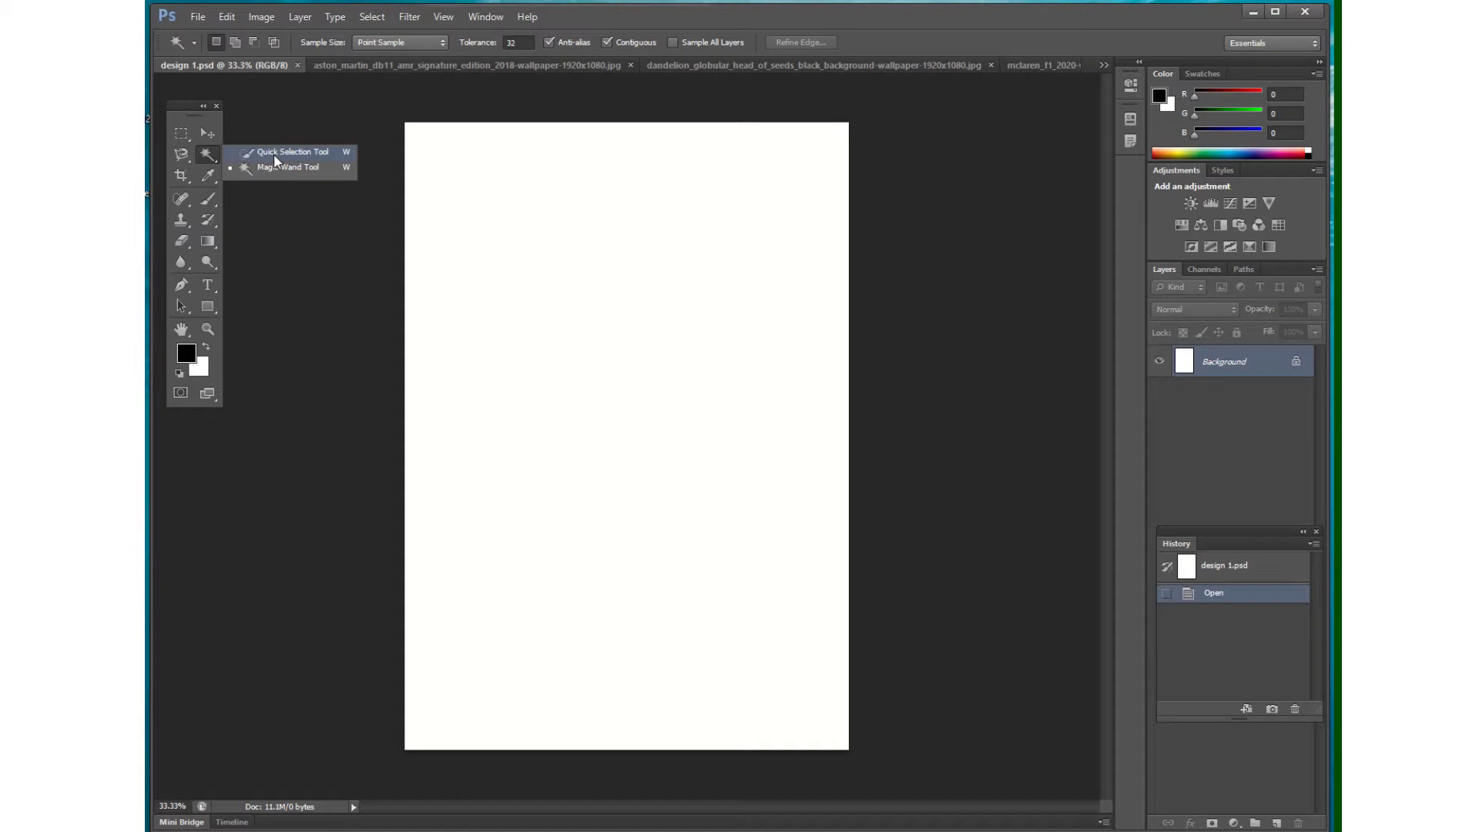
Activate the Quick Selection Tool and switch to the mclaren_f1_2020 wallpaper image
click(274, 154)
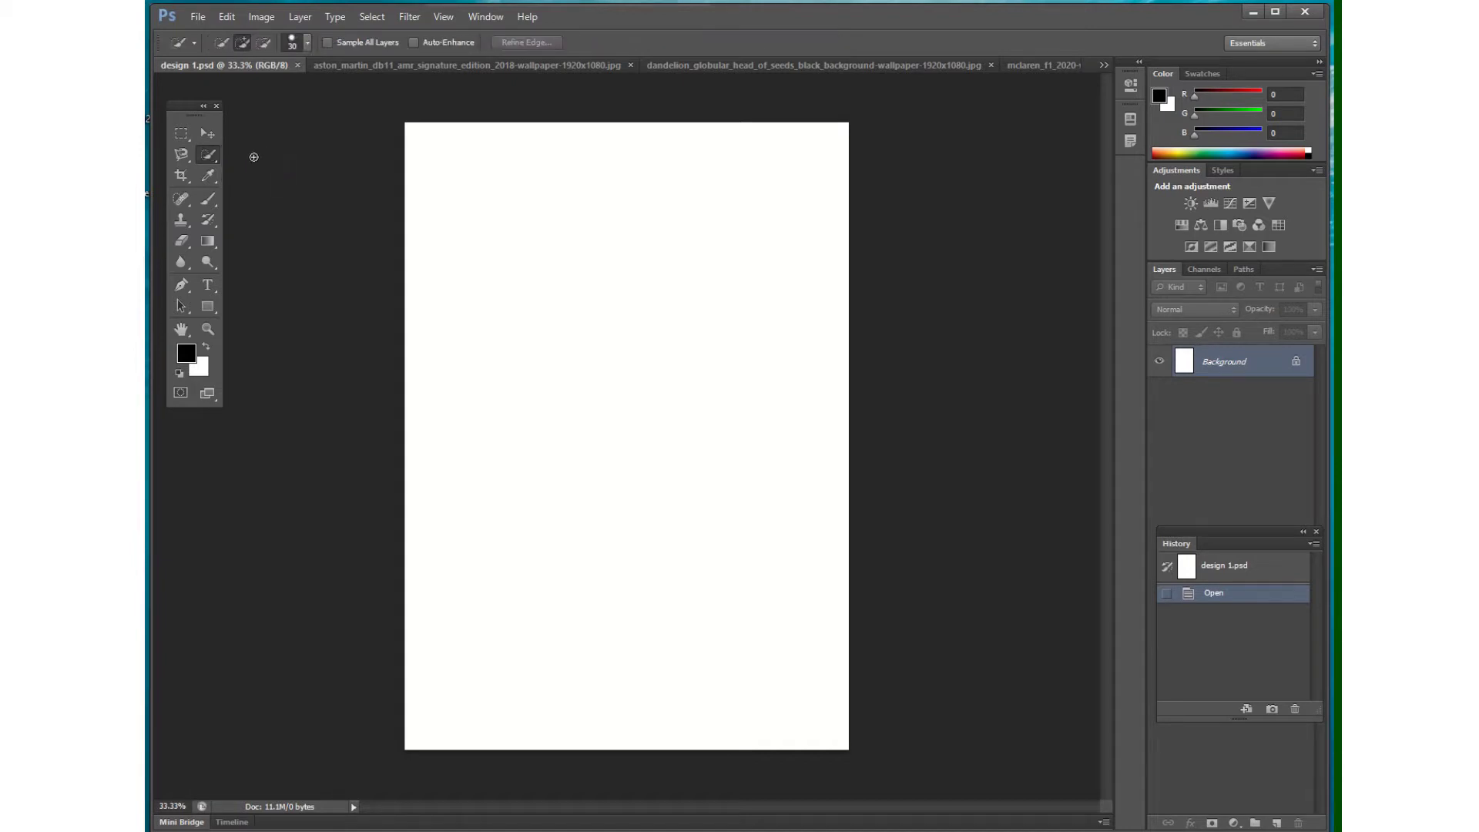
click(884, 67)
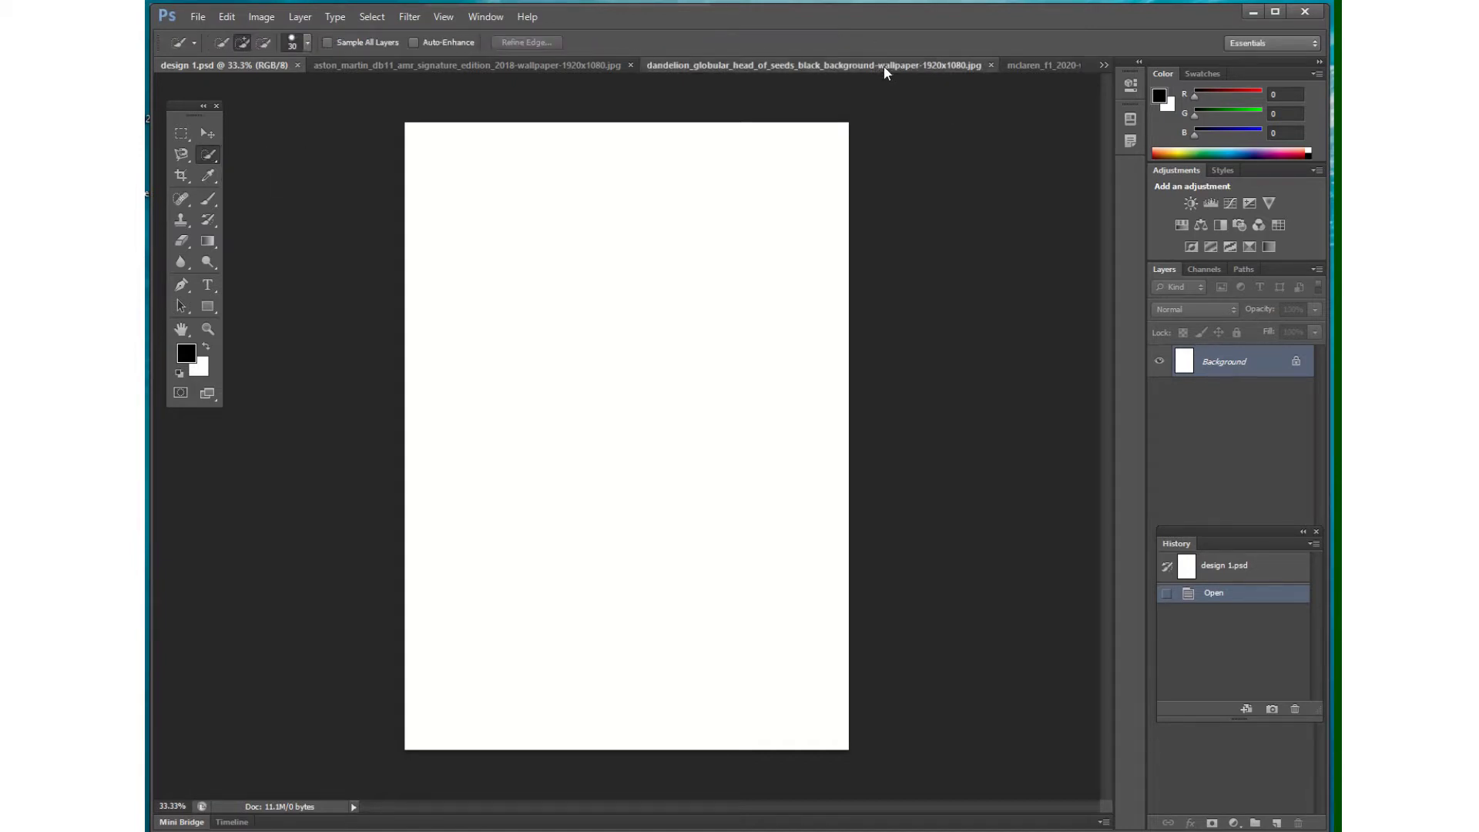
click(1001, 65)
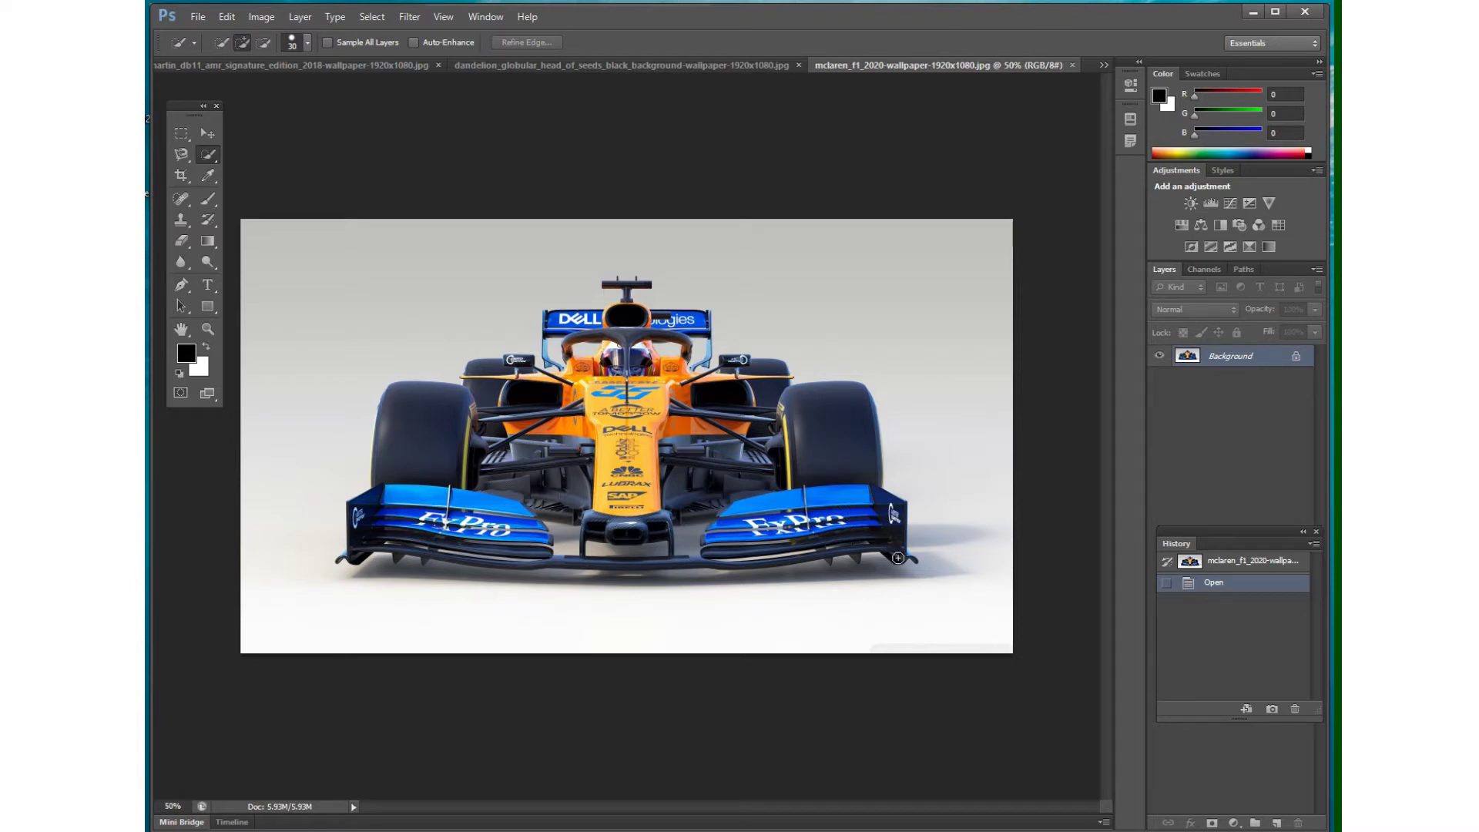
mouse_move(758, 539)
mouse_down()
mouse_move(815, 490)
mouse_move(806, 450)
mouse_move(657, 364)
mouse_move(647, 340)
mouse_move(626, 445)
mouse_up()
drag(616, 362, 608, 396)
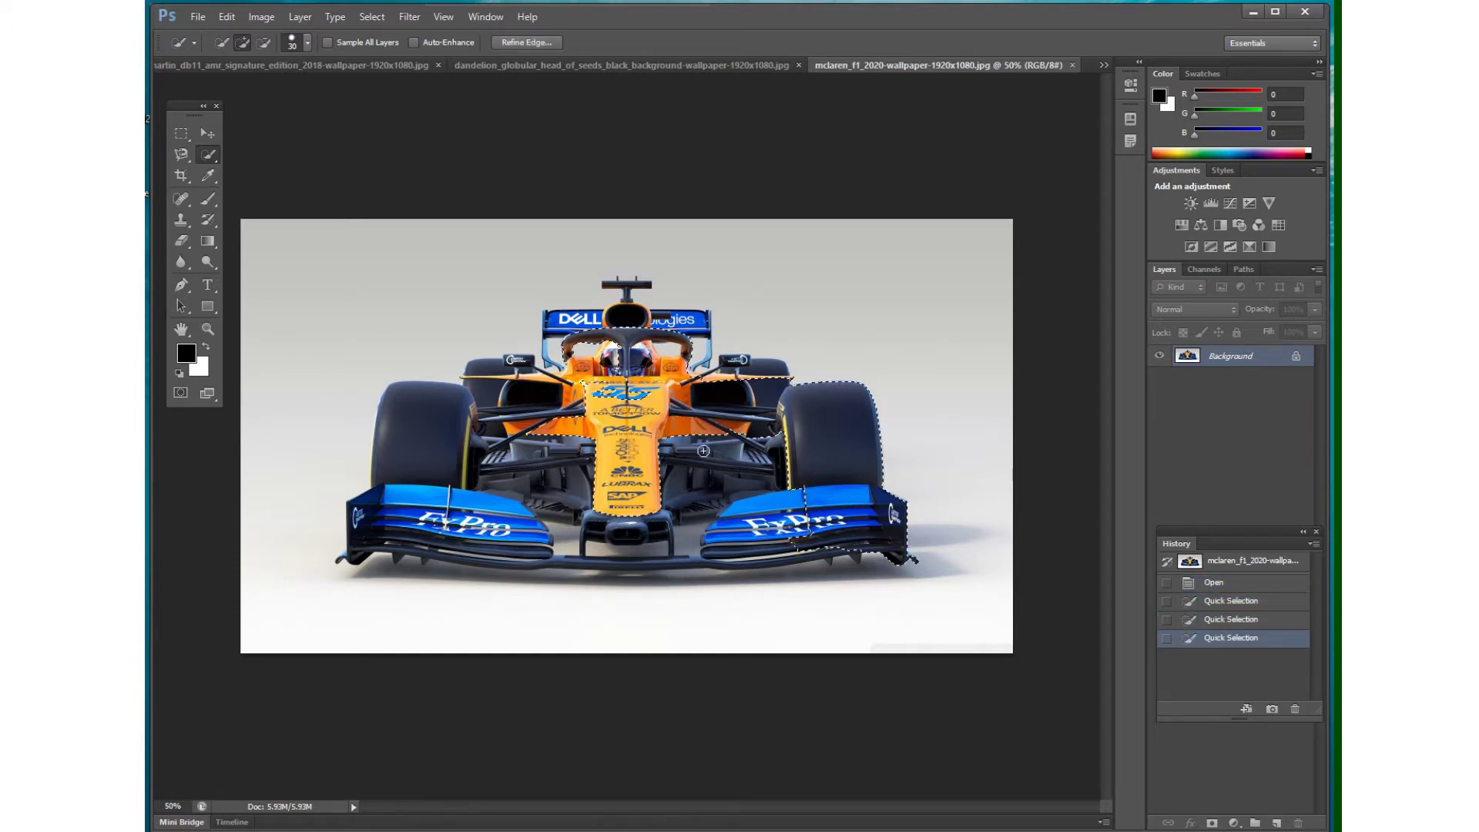
drag(655, 339, 705, 453)
mouse_move(555, 423)
mouse_down()
mouse_move(678, 508)
mouse_move(570, 447)
mouse_move(608, 535)
mouse_move(647, 547)
mouse_up()
mouse_move(647, 546)
mouse_down()
mouse_move(456, 482)
mouse_move(516, 531)
mouse_move(566, 466)
mouse_move(530, 459)
mouse_move(538, 380)
mouse_move(562, 365)
mouse_up()
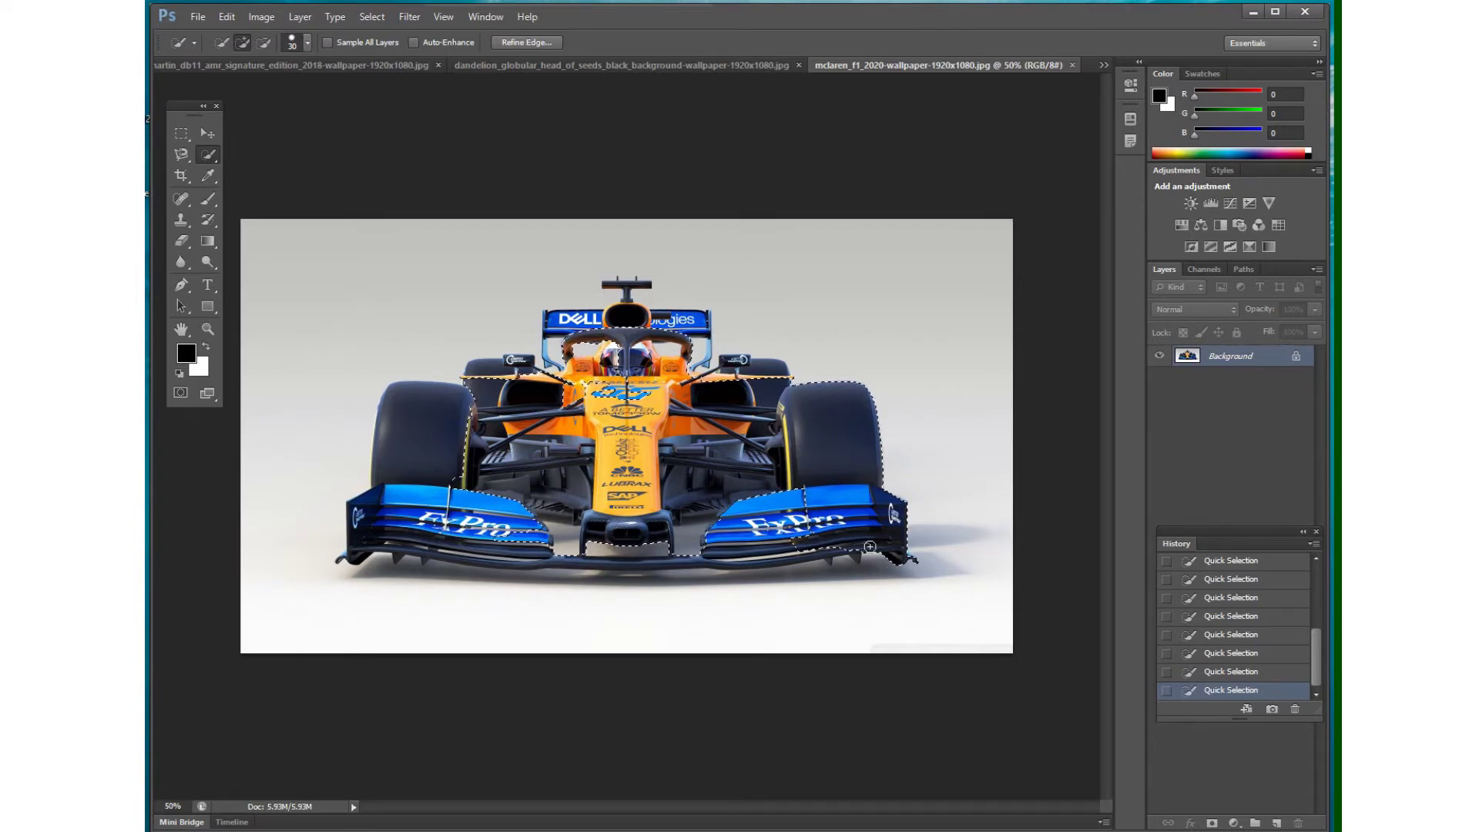
key(ctrl+d)
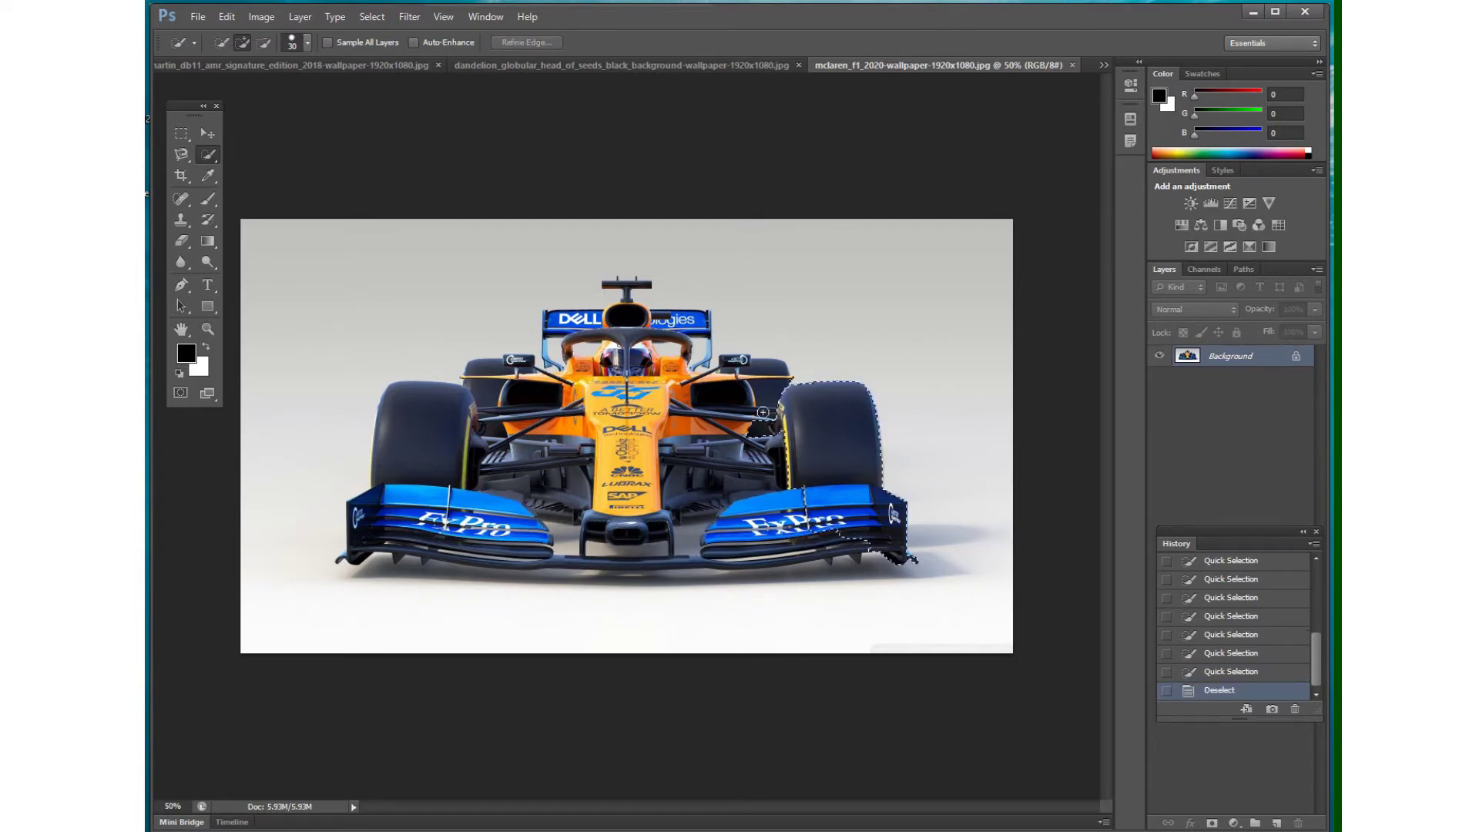
Select the whole racing car, including wheels, front wing and rear wing, with Quick Selection strokes and clear the selection
click(572, 336)
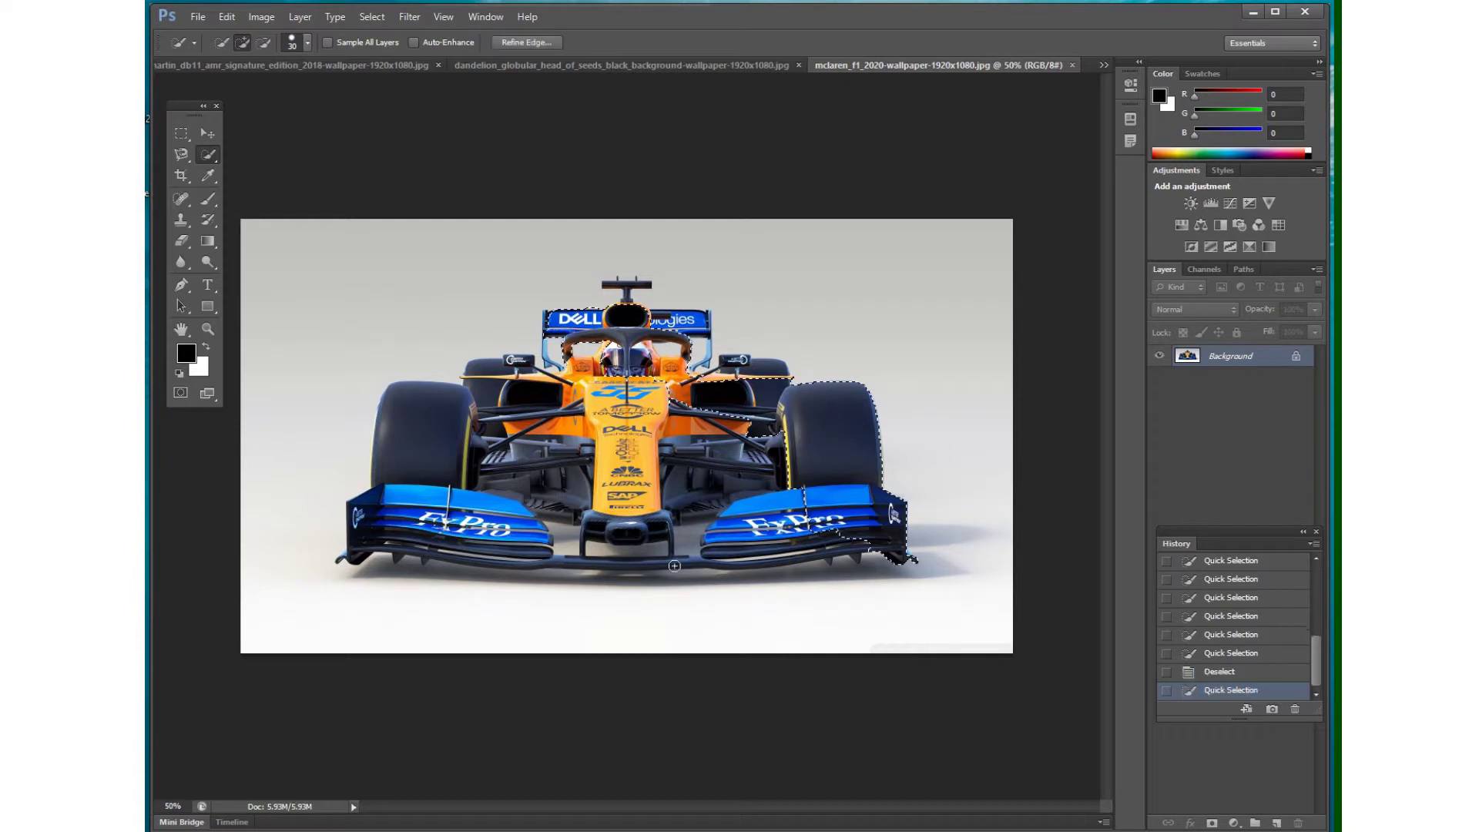
click(622, 462)
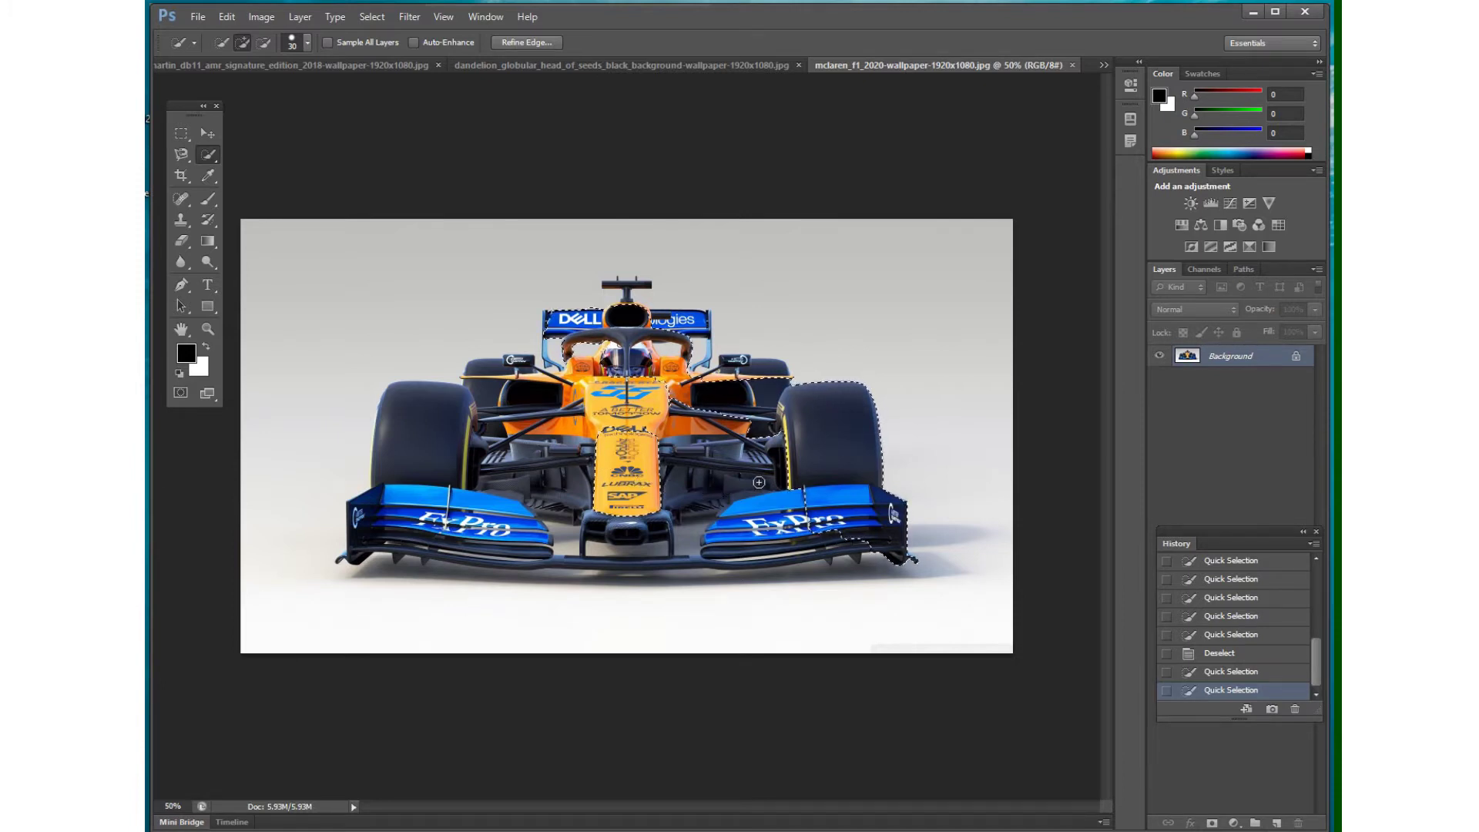
mouse_move(681, 465)
mouse_down()
mouse_move(642, 447)
mouse_move(632, 401)
mouse_up()
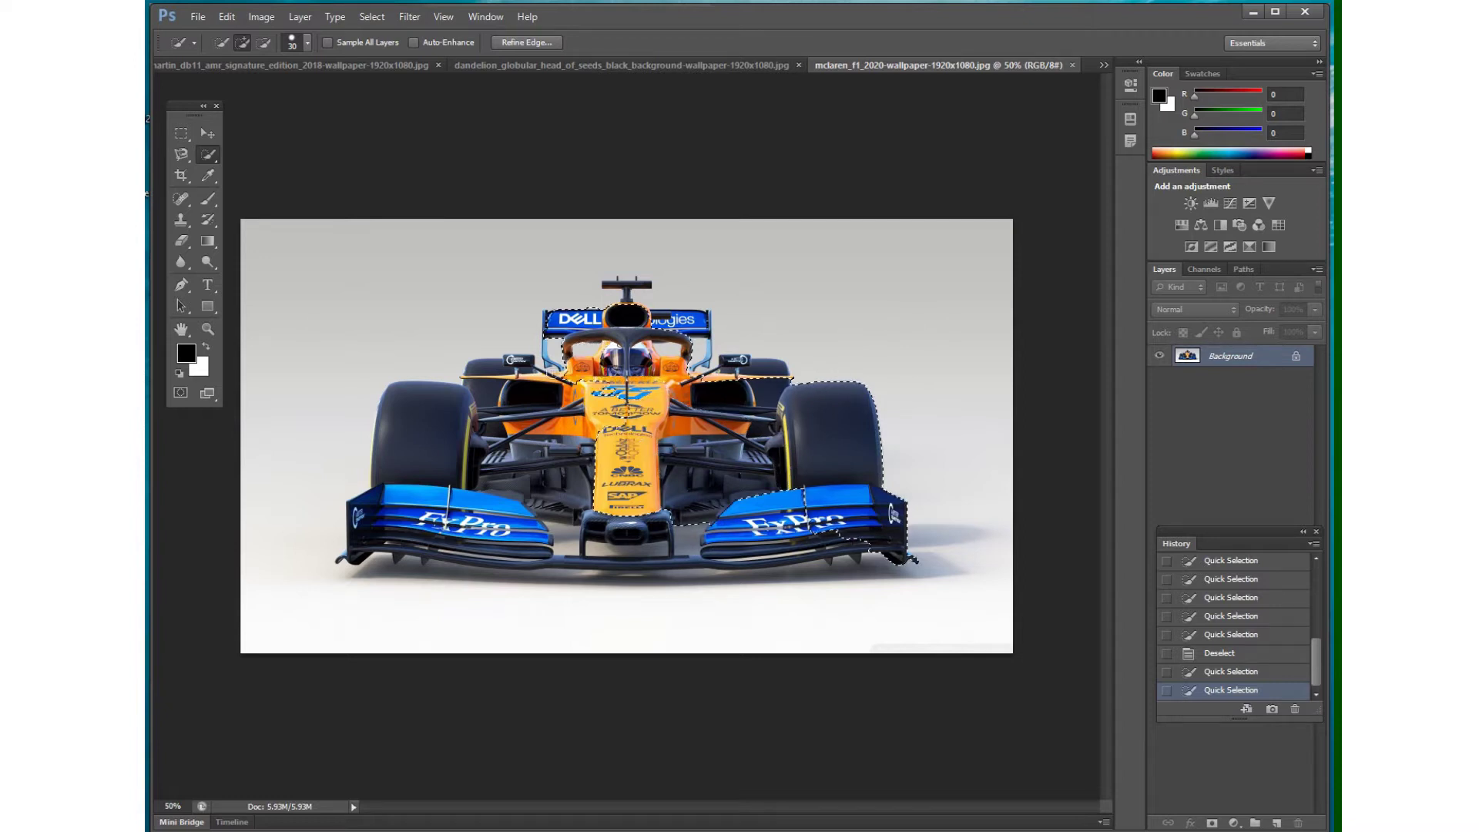
mouse_move(471, 369)
mouse_down()
mouse_move(469, 393)
mouse_move(488, 398)
mouse_move(427, 404)
mouse_move(347, 550)
mouse_move(539, 555)
mouse_move(435, 504)
mouse_move(477, 551)
mouse_move(712, 517)
mouse_move(770, 555)
mouse_move(890, 544)
mouse_move(781, 492)
mouse_move(736, 506)
mouse_move(787, 516)
mouse_up()
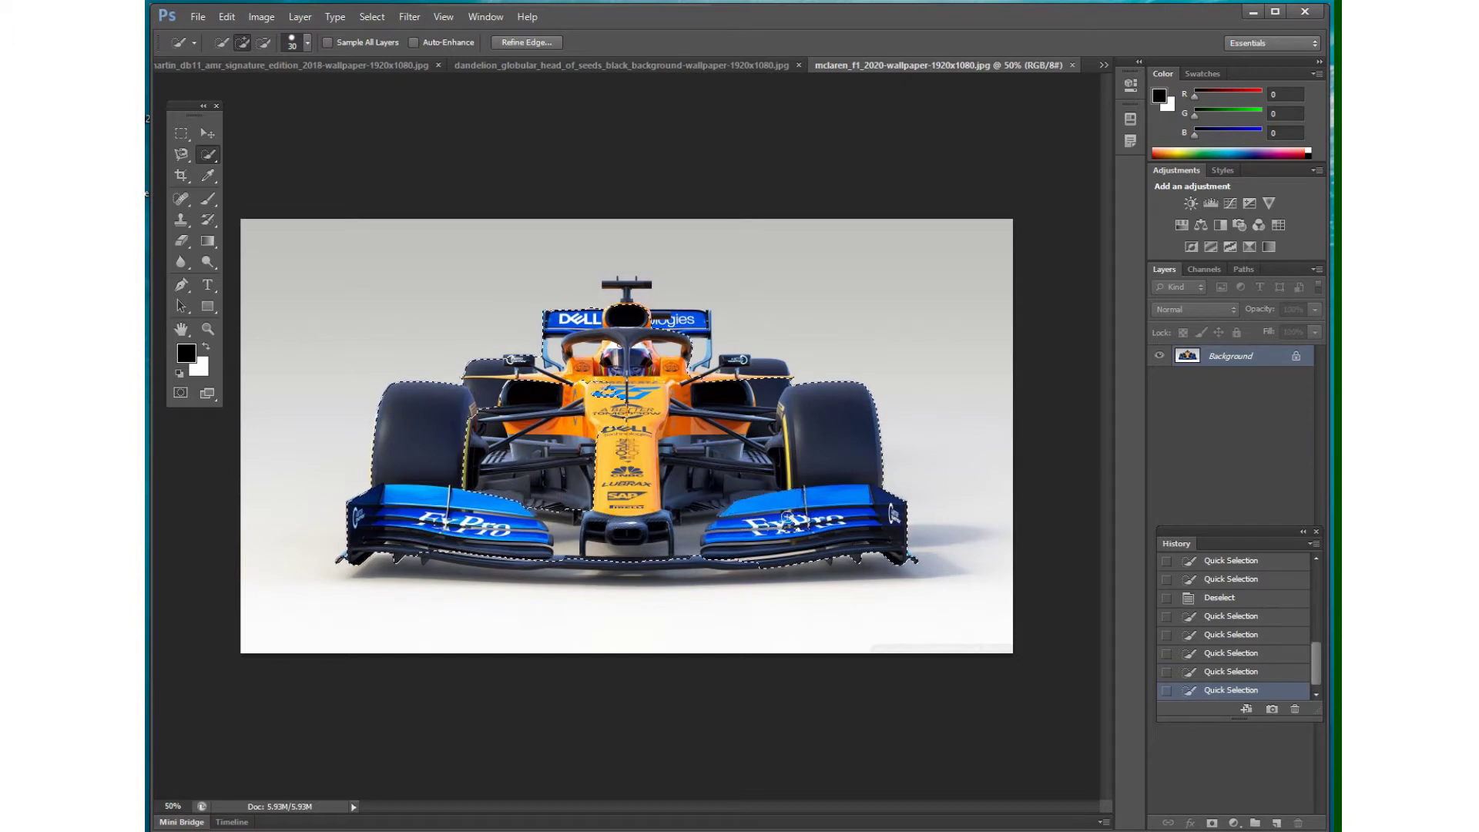
click(608, 464)
drag(603, 430, 617, 401)
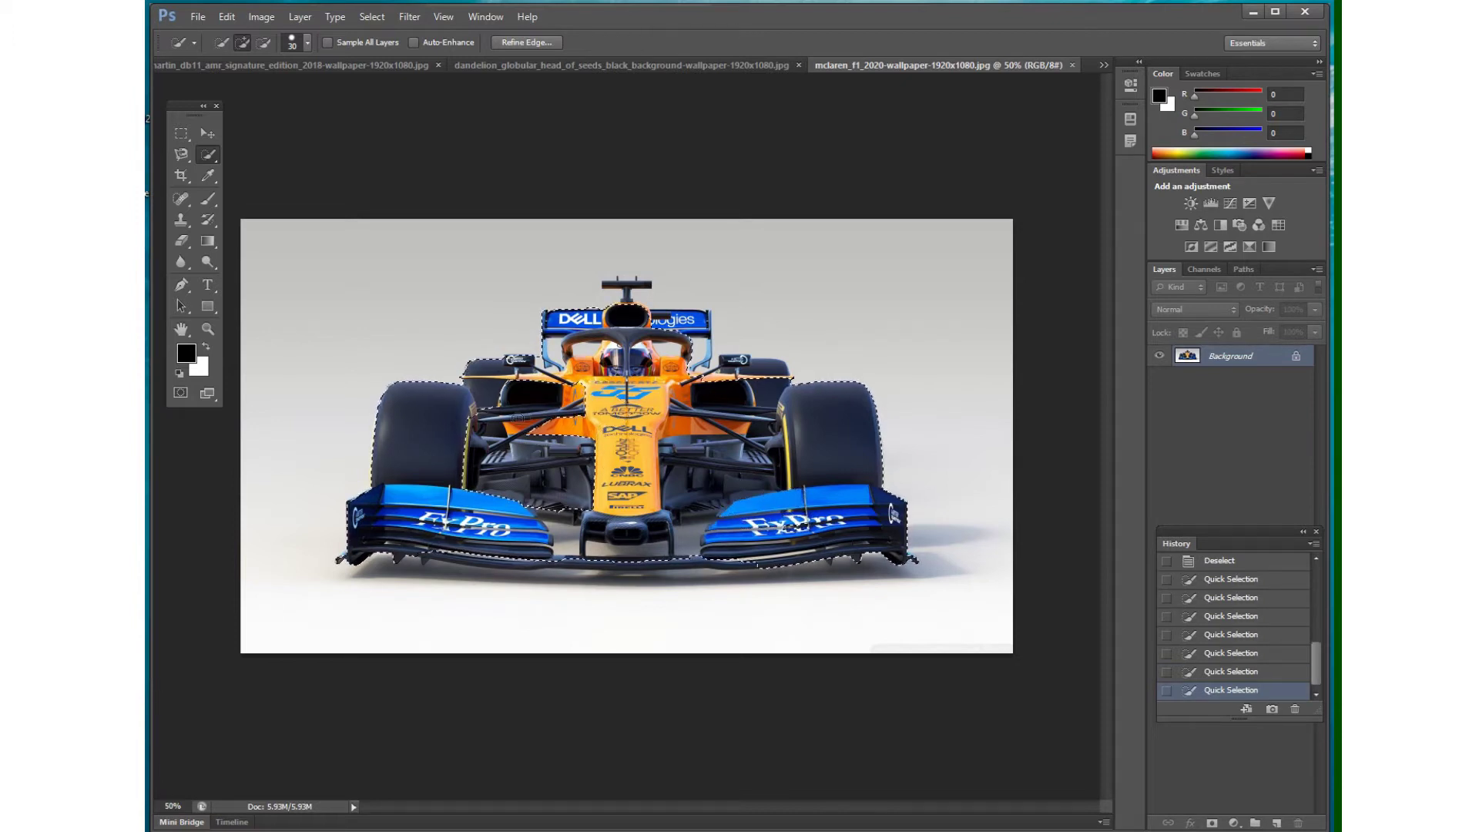
click(473, 461)
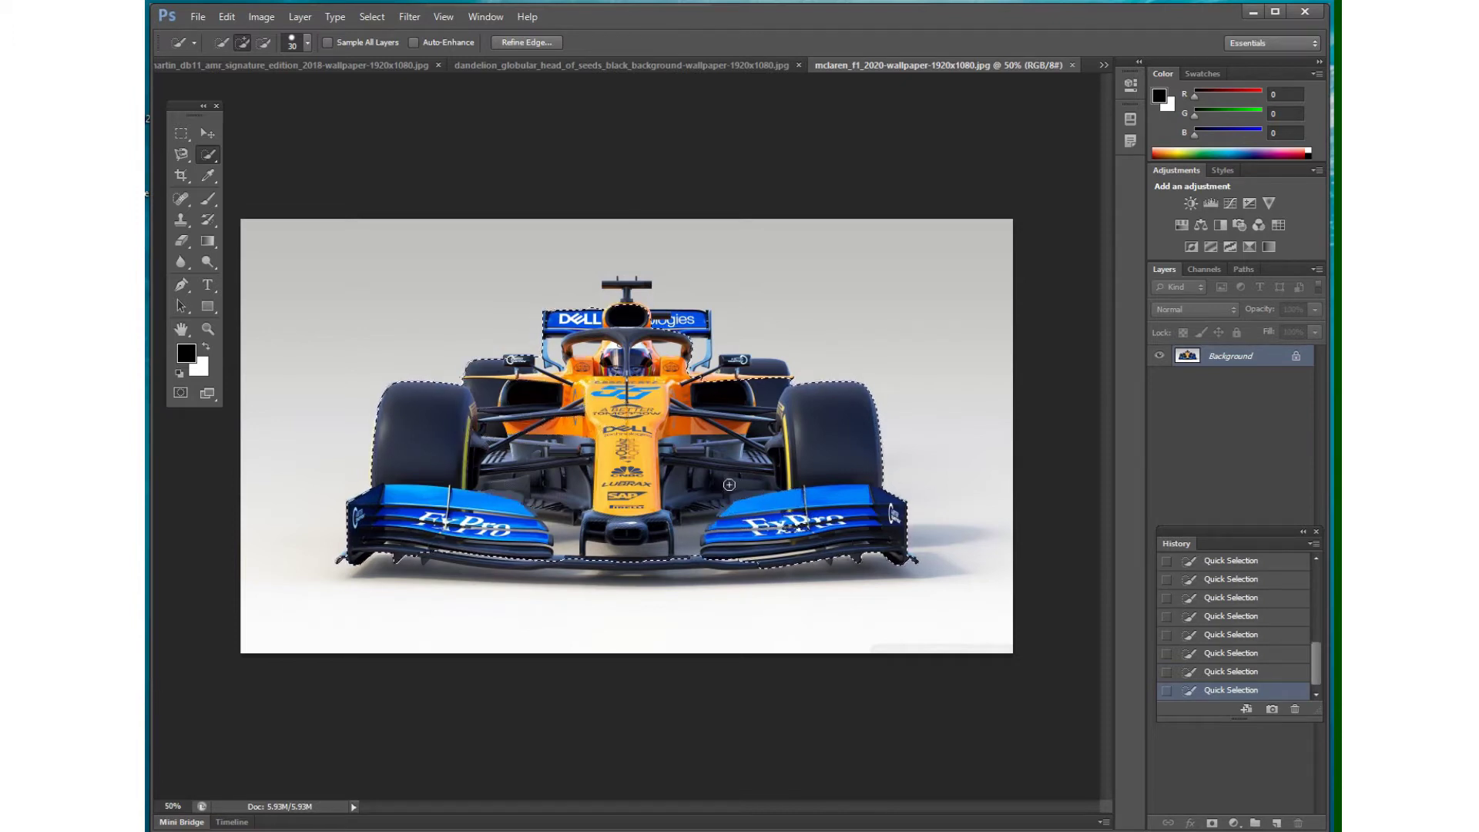
drag(776, 370, 731, 368)
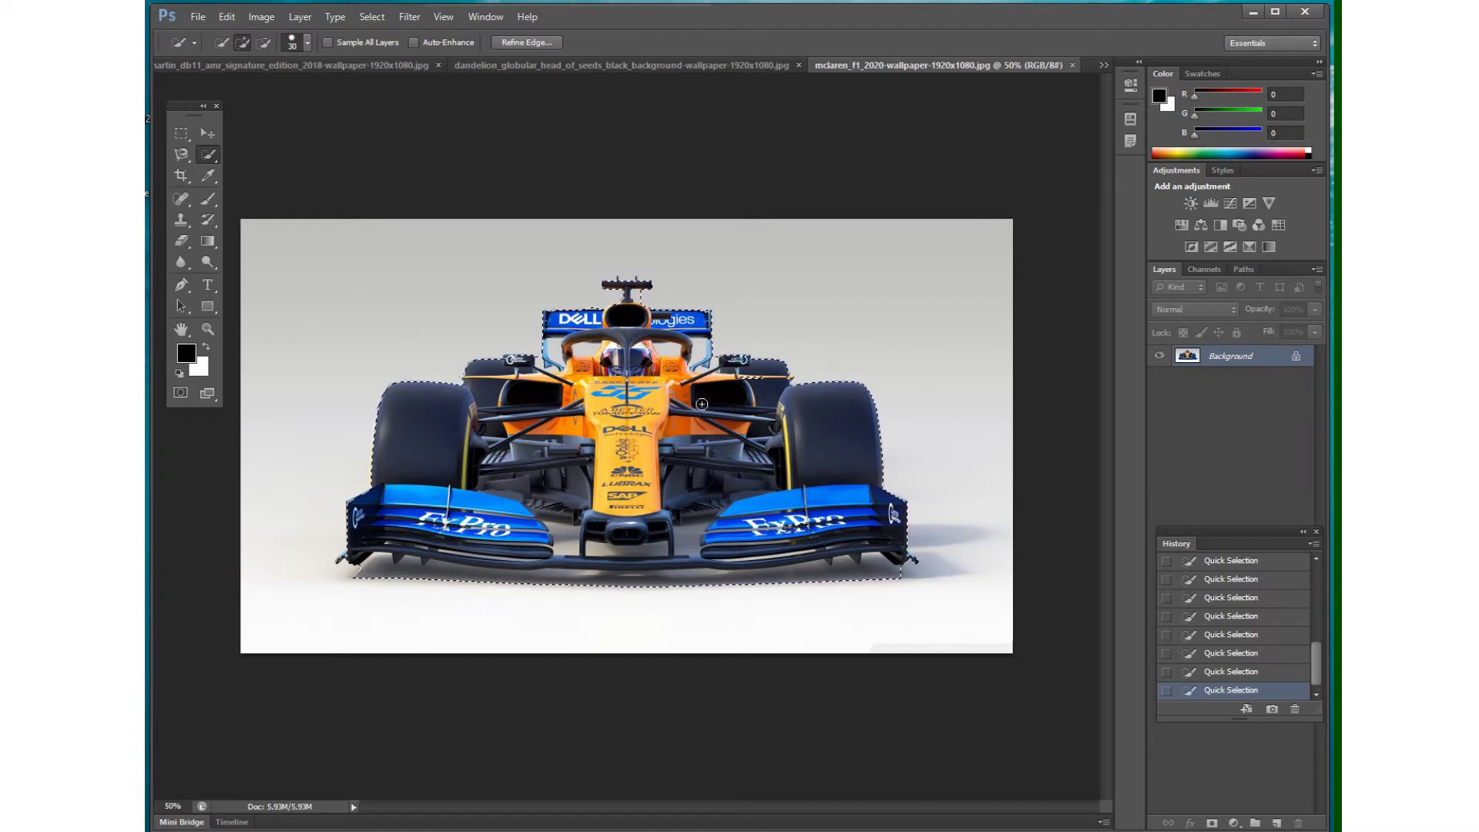
key(ctrl+d)
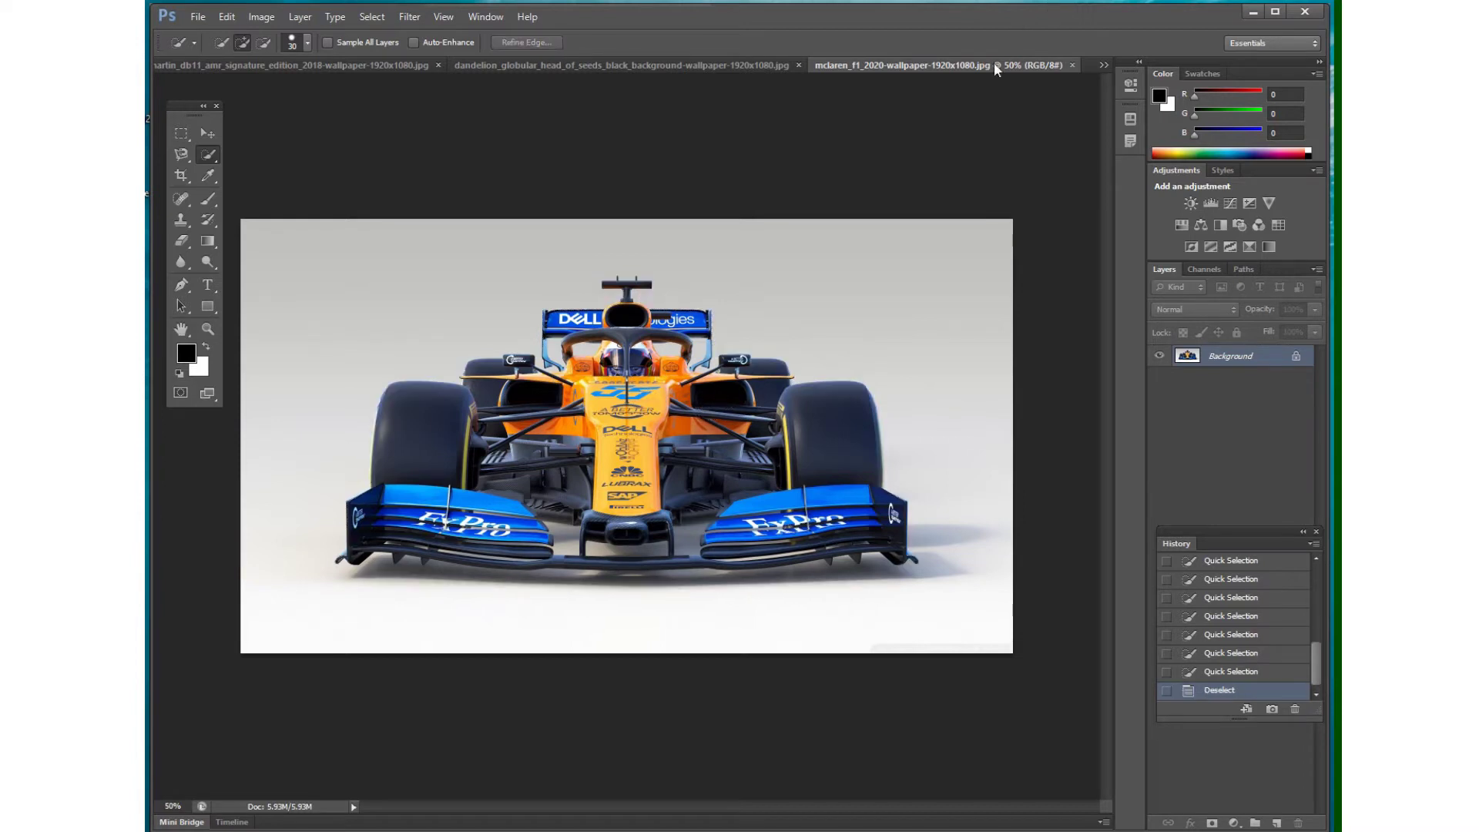
Switch to leaf.jpg and select the large heart-shaped leaf in the foreground with Quick Selection
click(1102, 66)
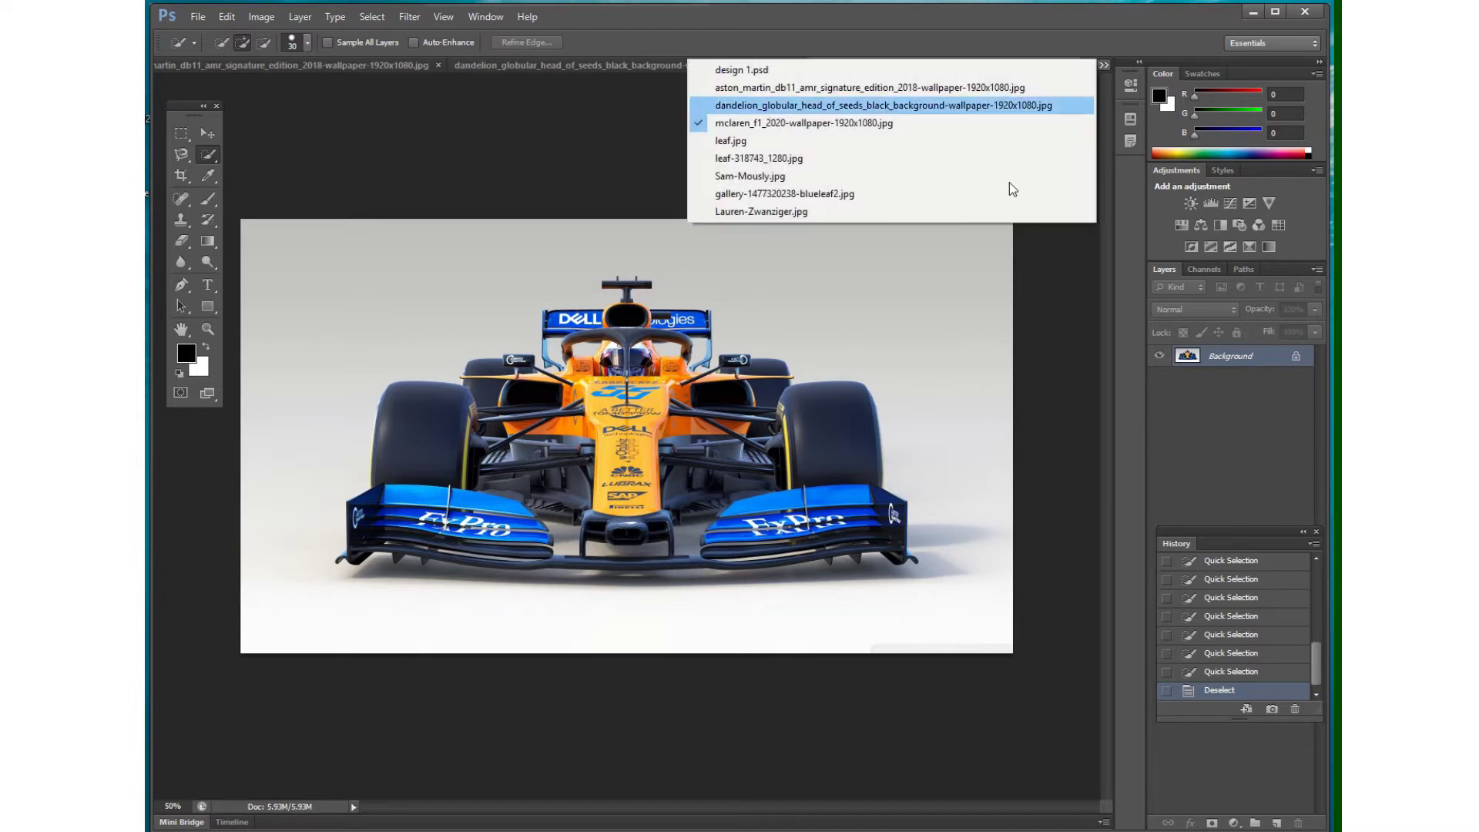
click(770, 140)
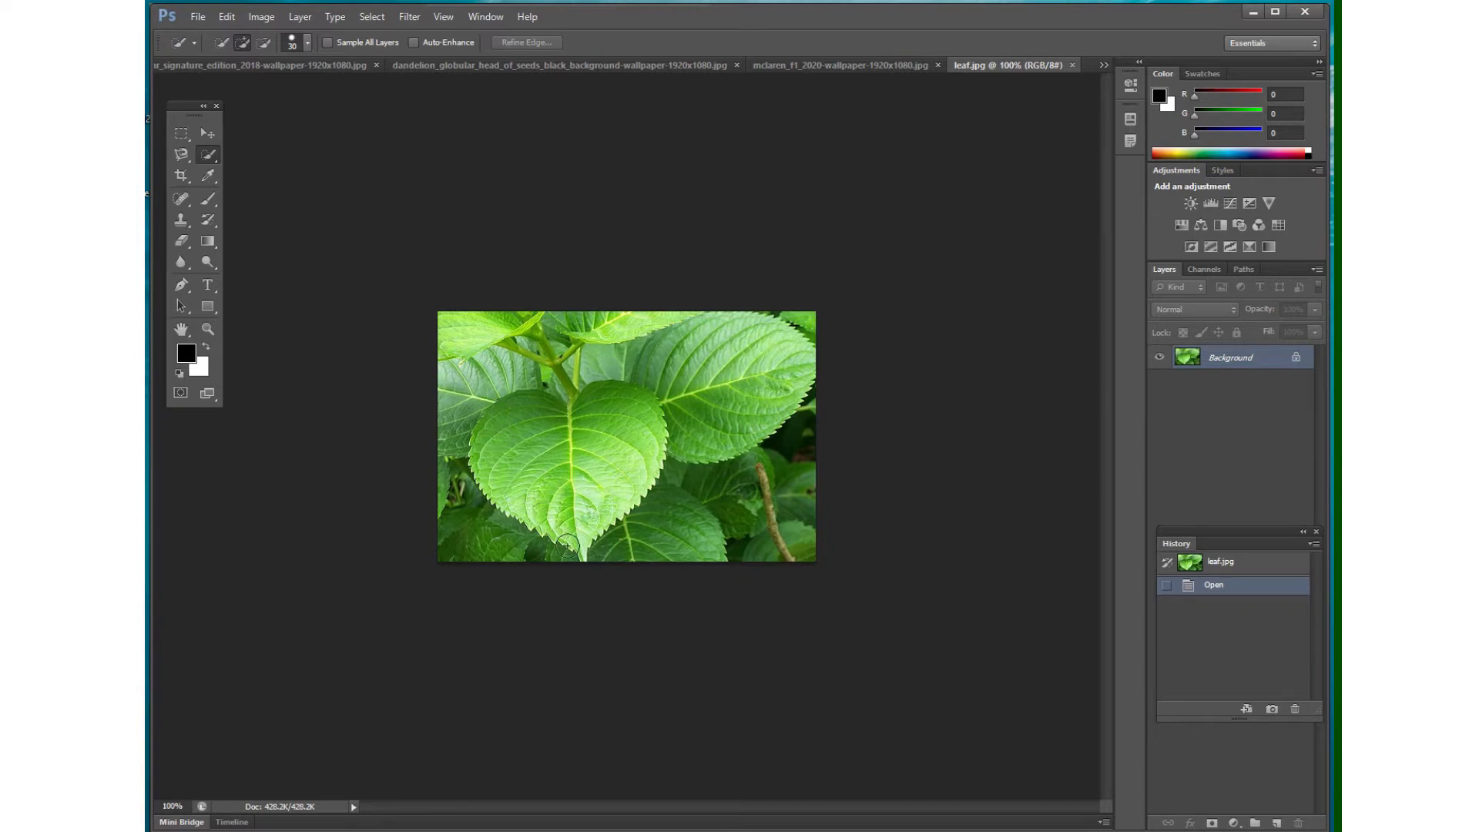
mouse_move(628, 445)
mouse_down()
mouse_move(612, 405)
mouse_move(518, 414)
mouse_move(497, 445)
mouse_up()
drag(610, 516, 613, 517)
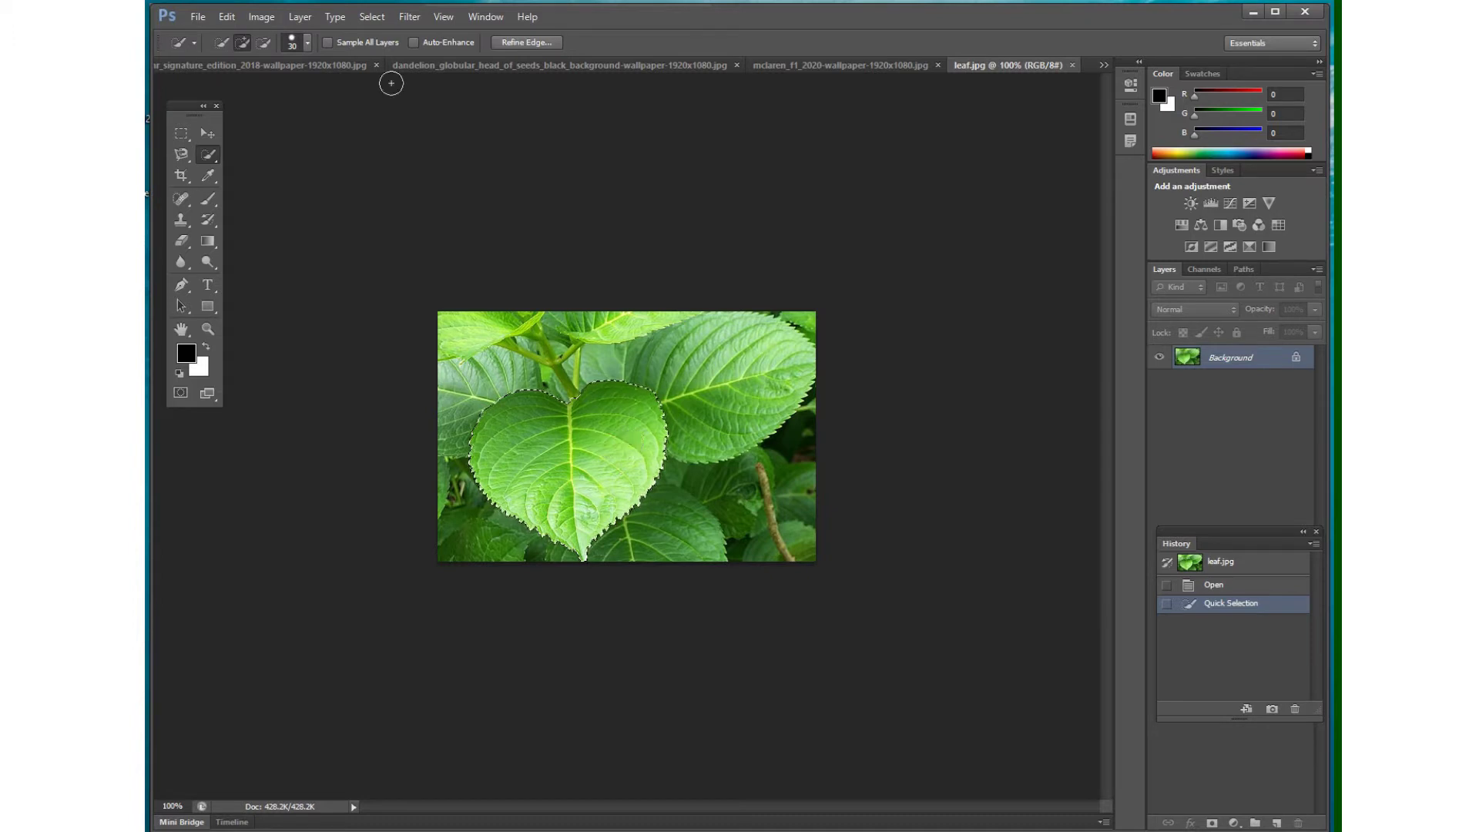
Set the Quick Selection brush size to 49 px
click(308, 43)
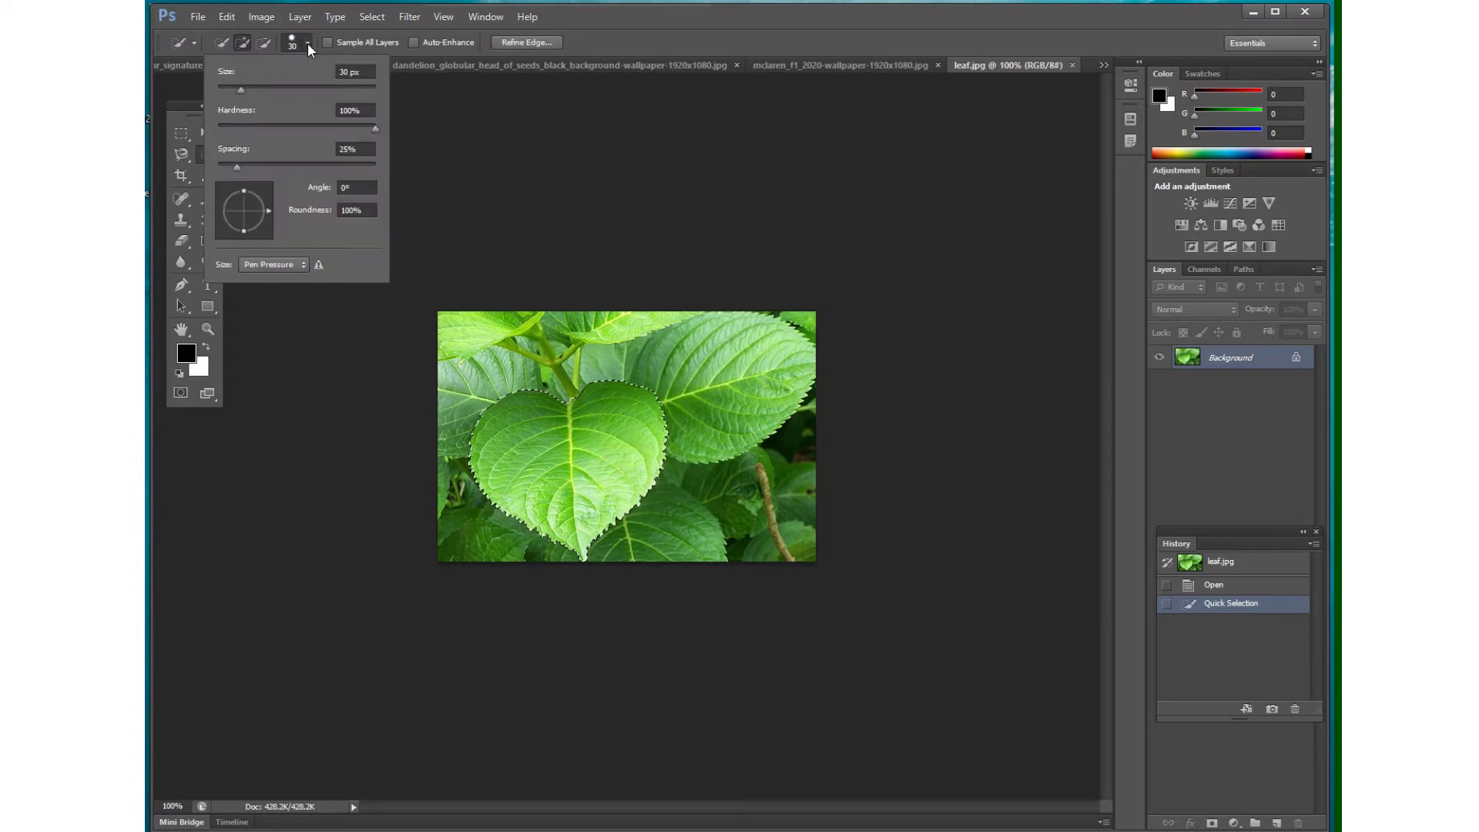
click(307, 43)
click(306, 43)
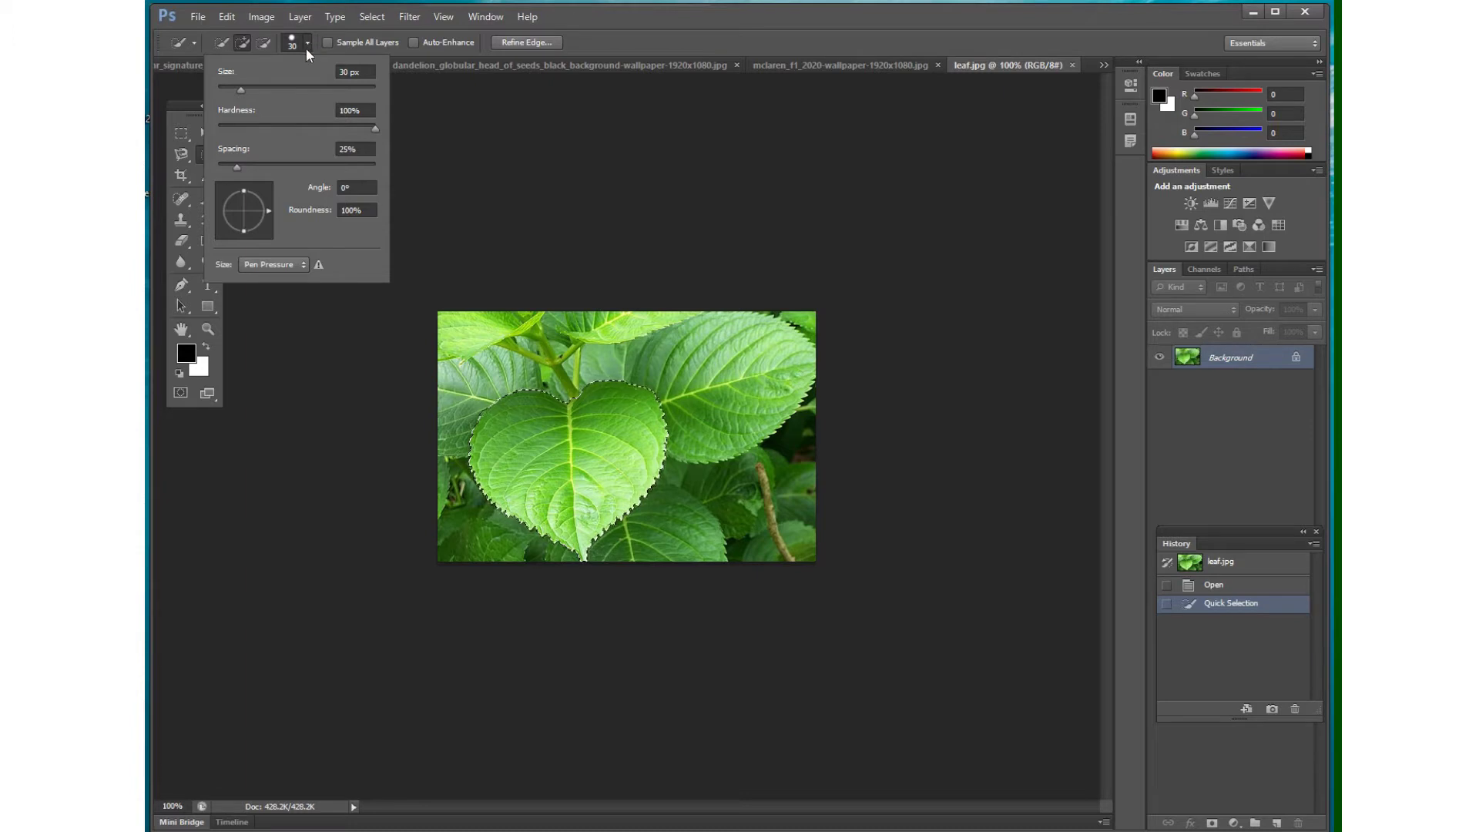
click(306, 48)
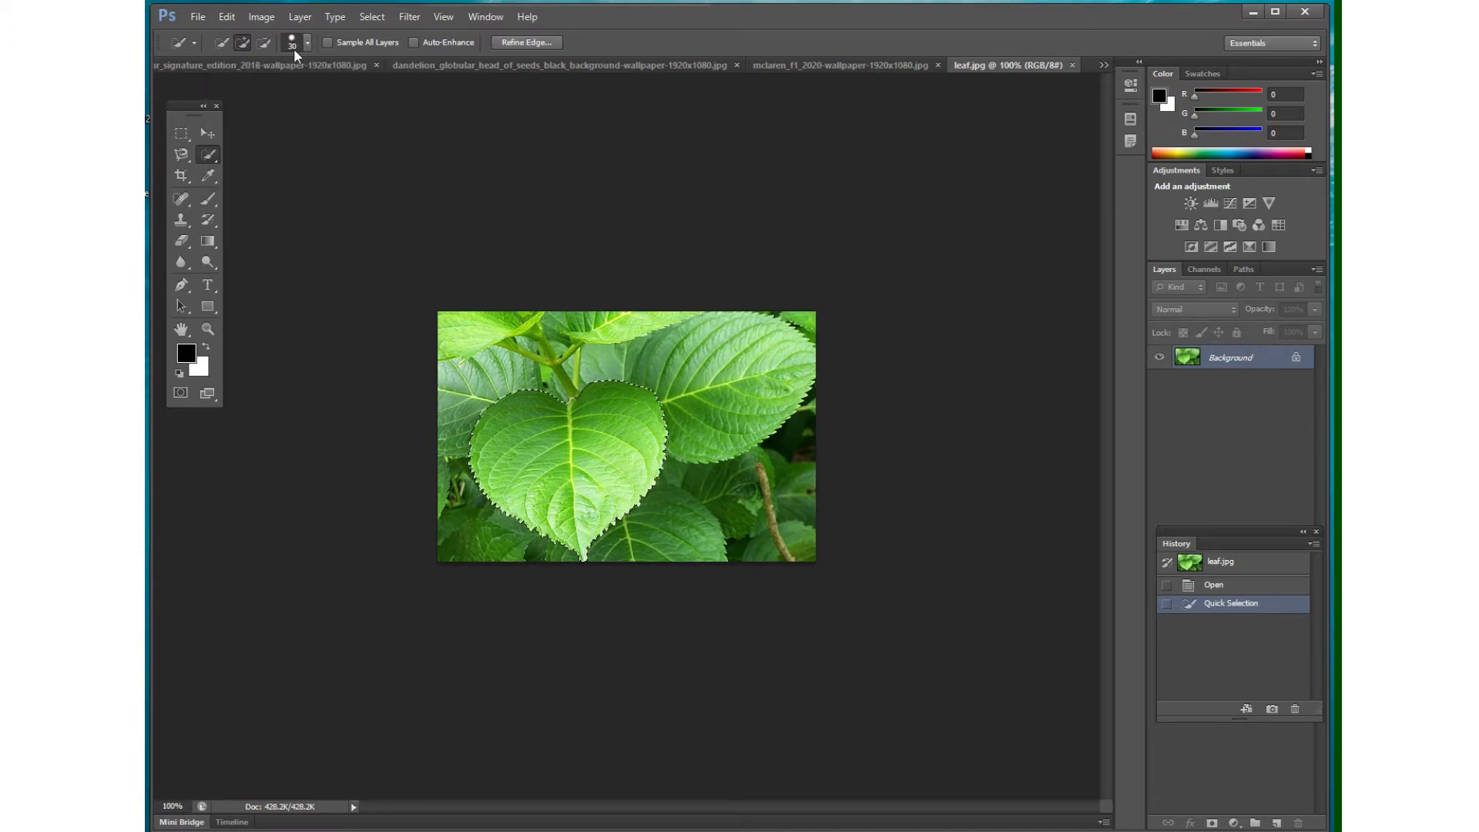
click(308, 44)
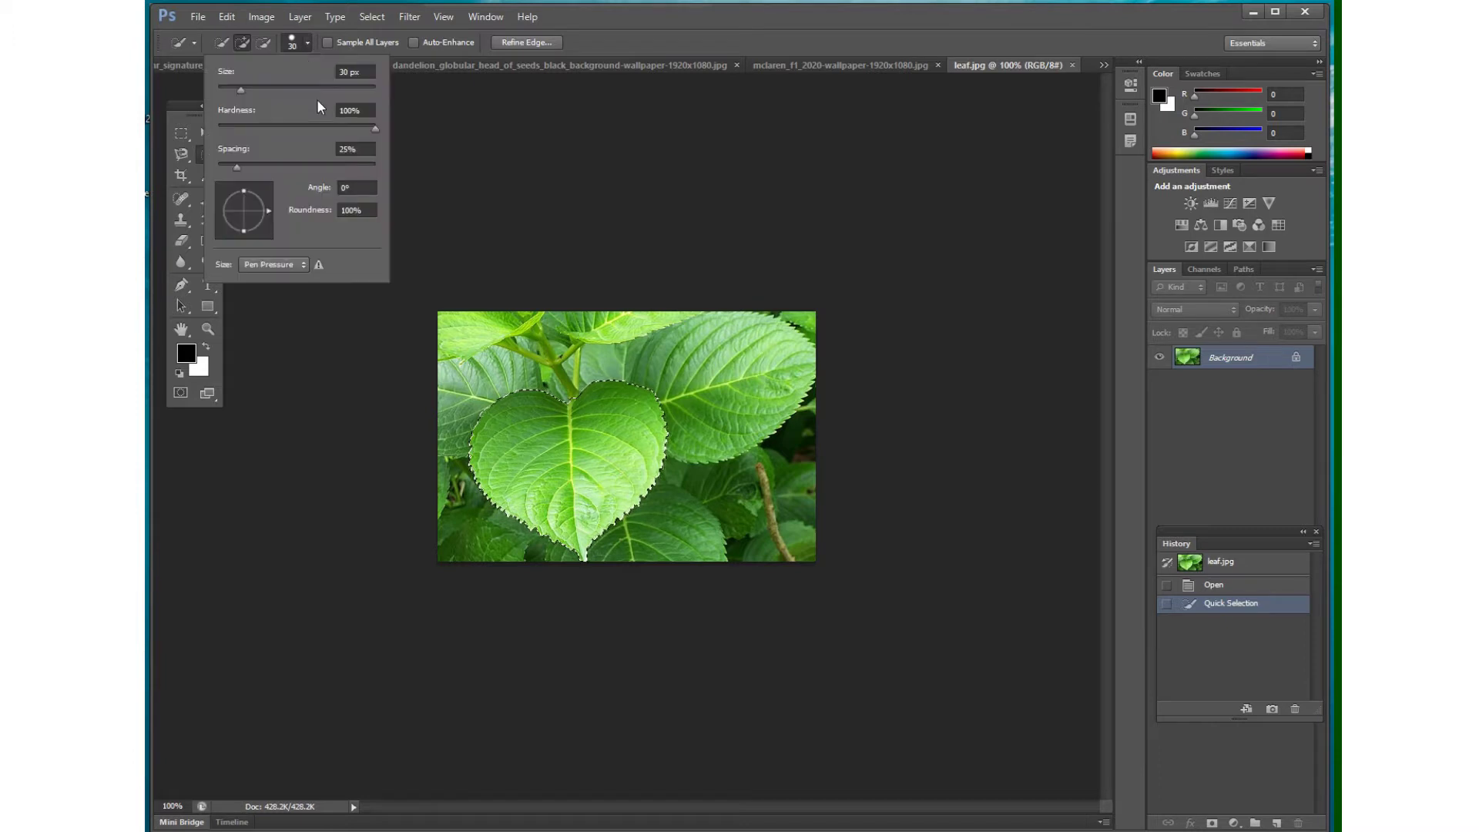
drag(242, 88, 225, 86)
drag(321, 89, 330, 89)
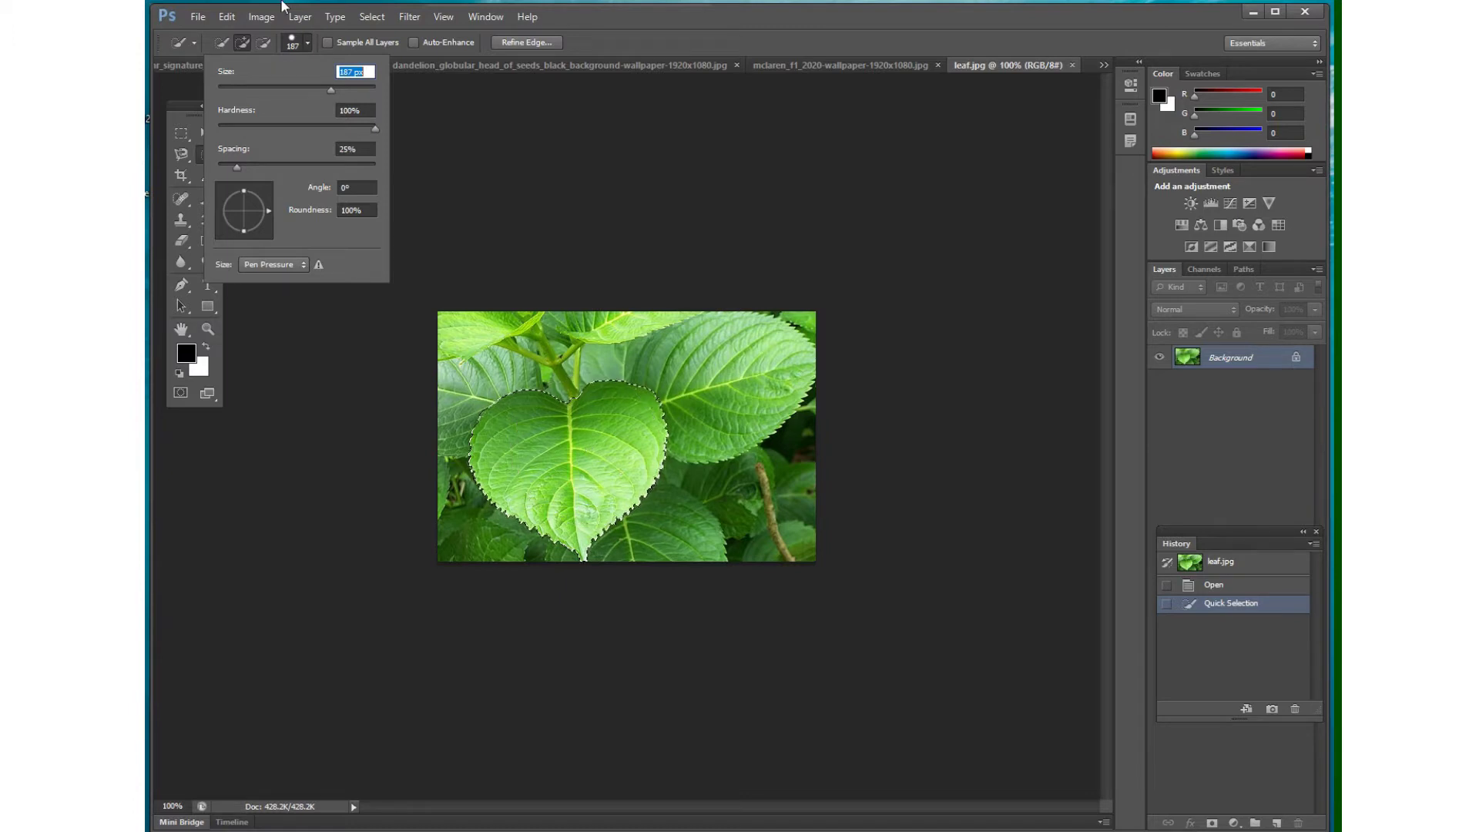
drag(331, 91, 256, 88)
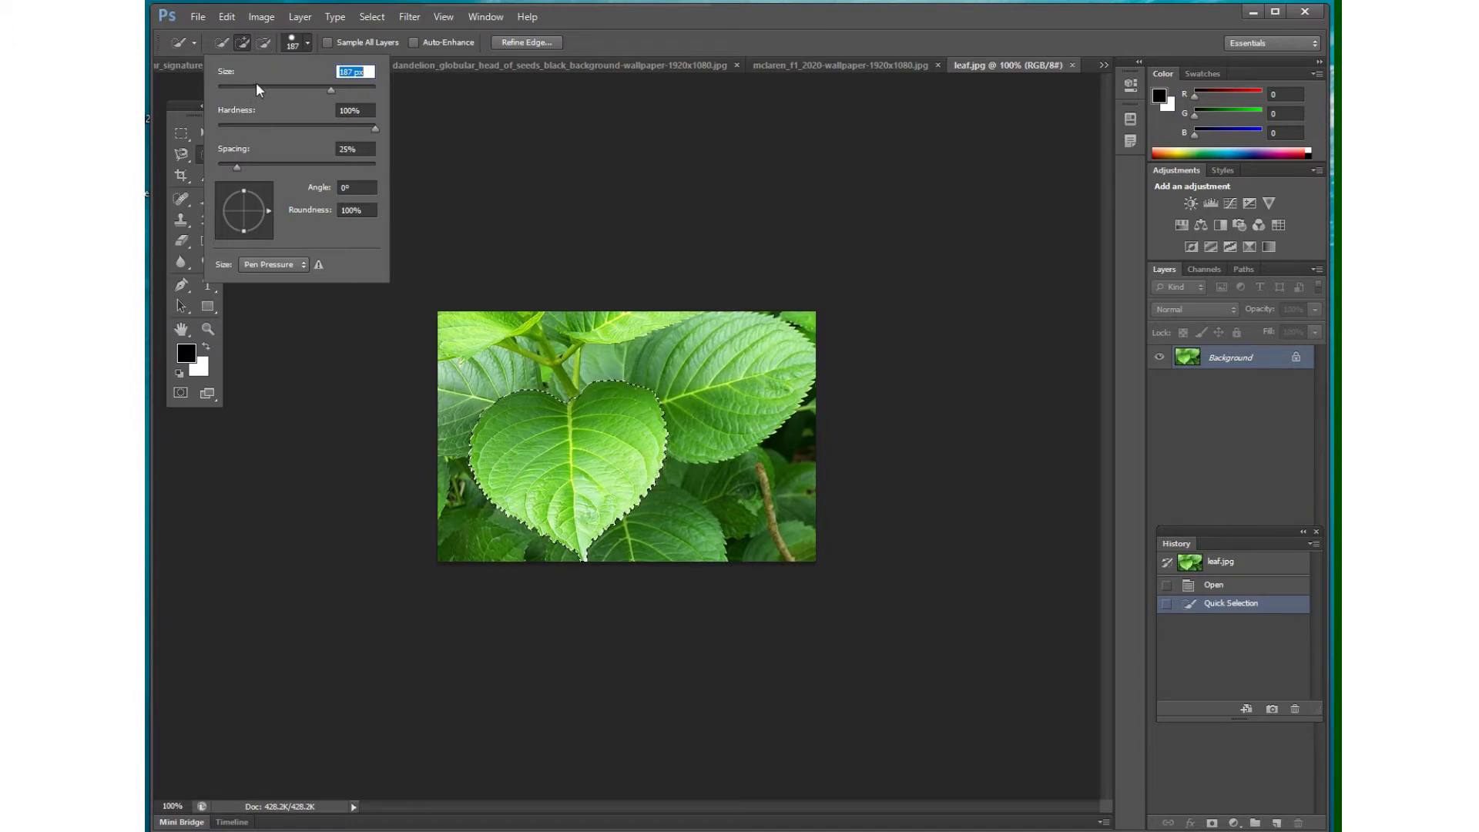
click(308, 43)
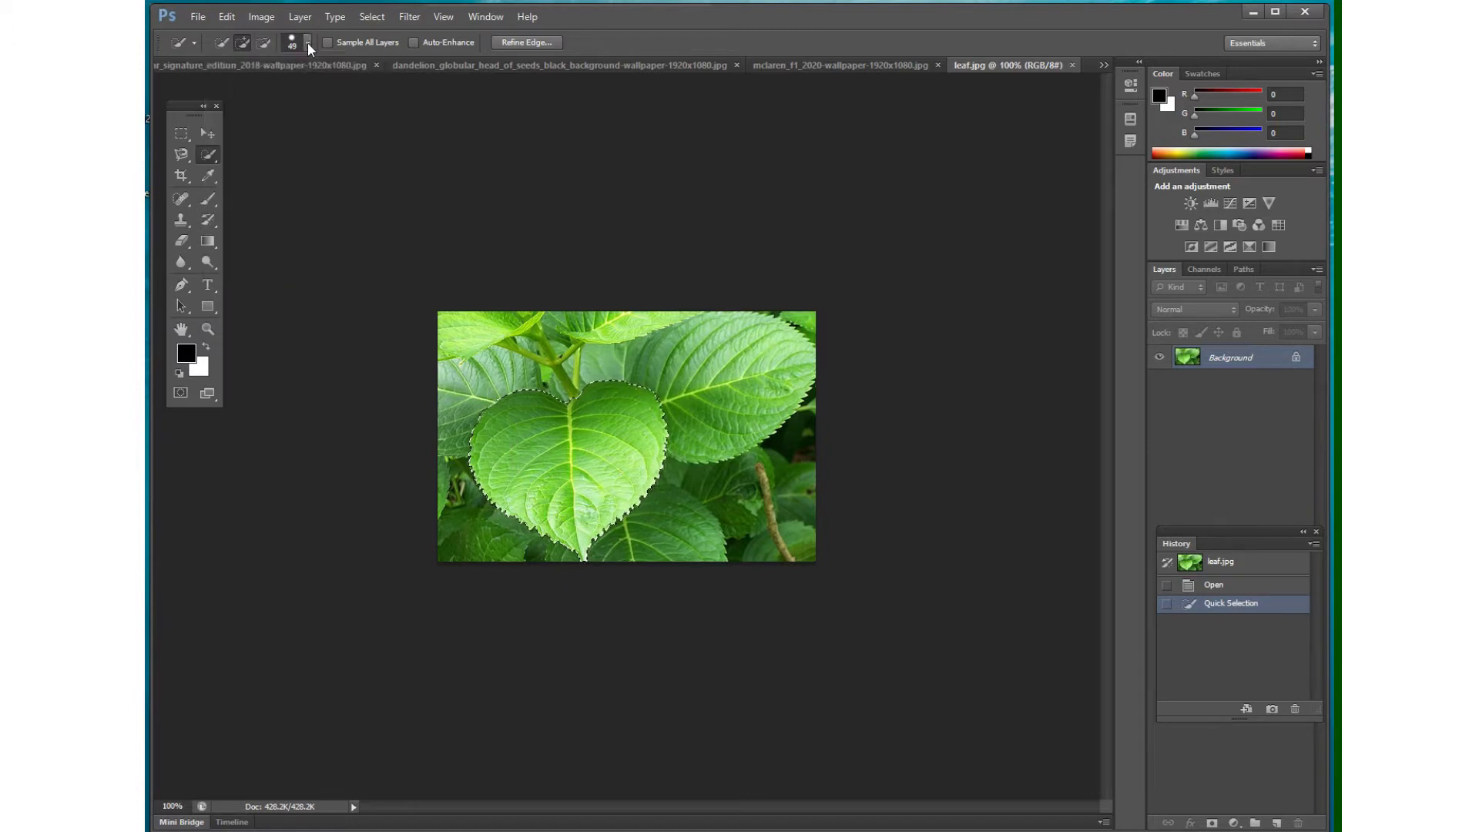
Return to the mclaren_f1_2020 wallpaper image and select the racing car, including its rear and front wings, with Quick Selection
click(824, 63)
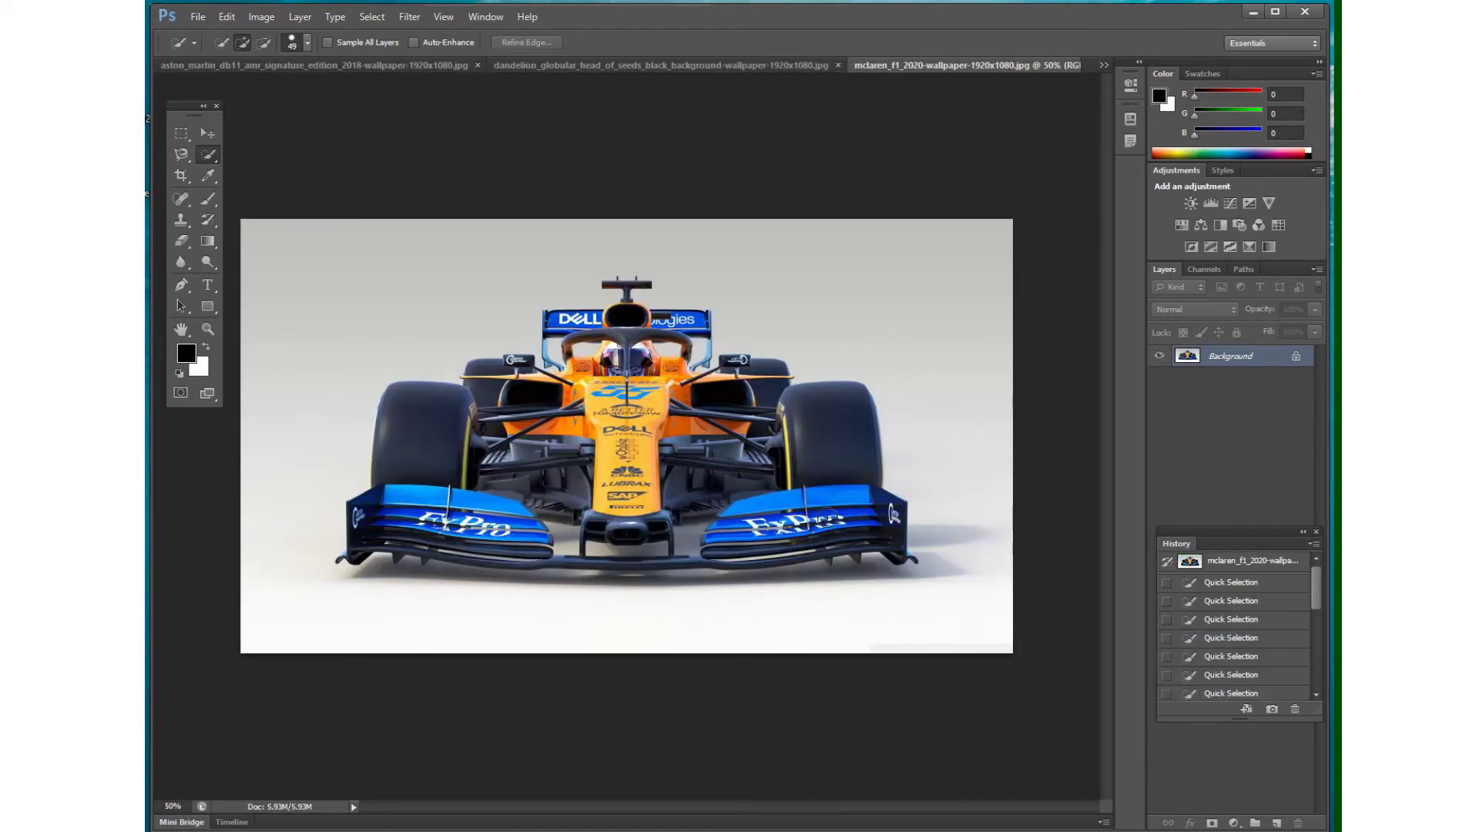
mouse_move(589, 344)
mouse_down()
mouse_move(539, 323)
mouse_move(389, 462)
mouse_move(362, 539)
mouse_move(471, 531)
mouse_move(739, 566)
mouse_move(886, 554)
mouse_move(902, 538)
mouse_up()
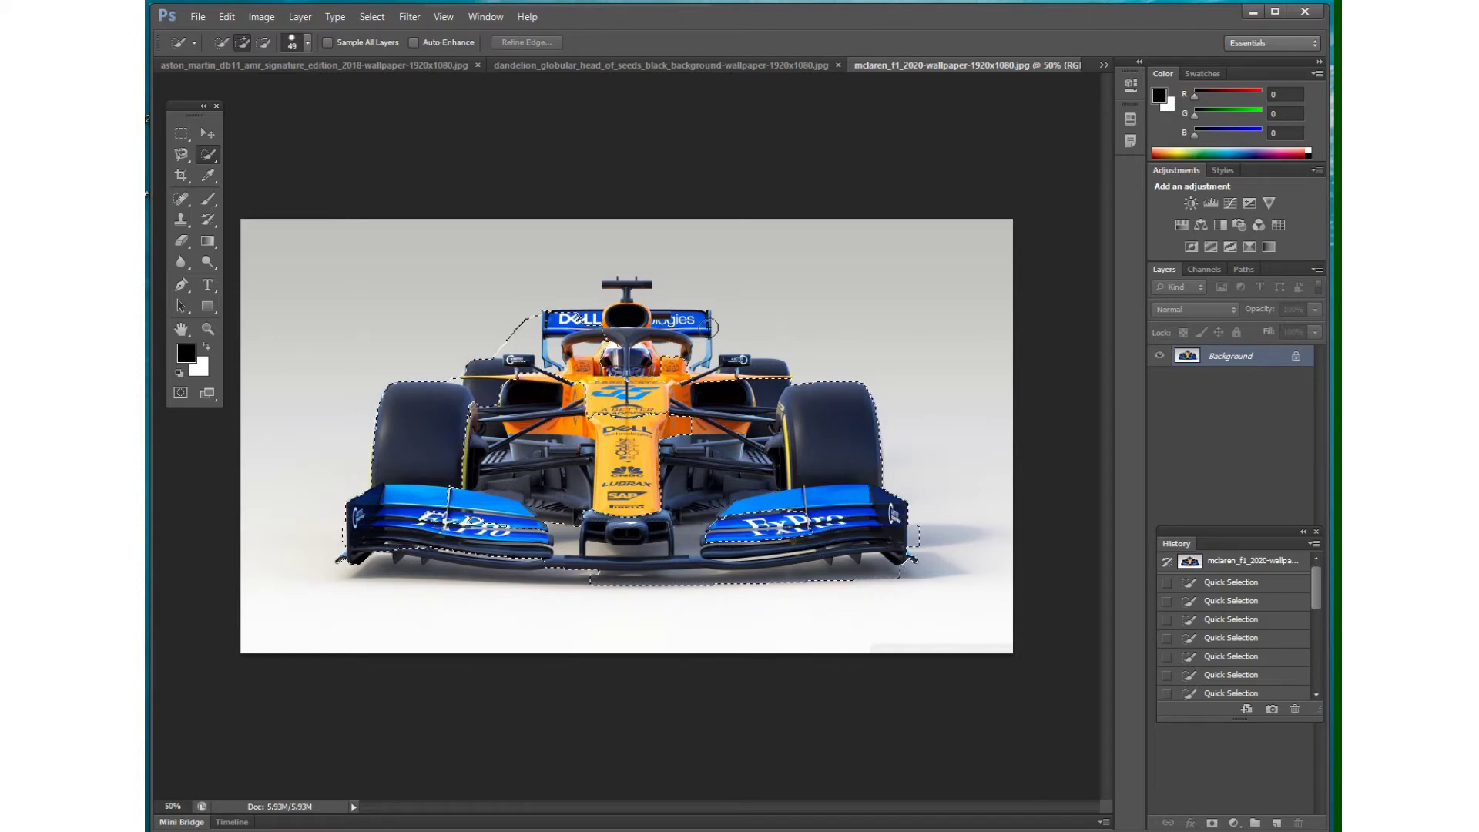
drag(577, 317, 618, 308)
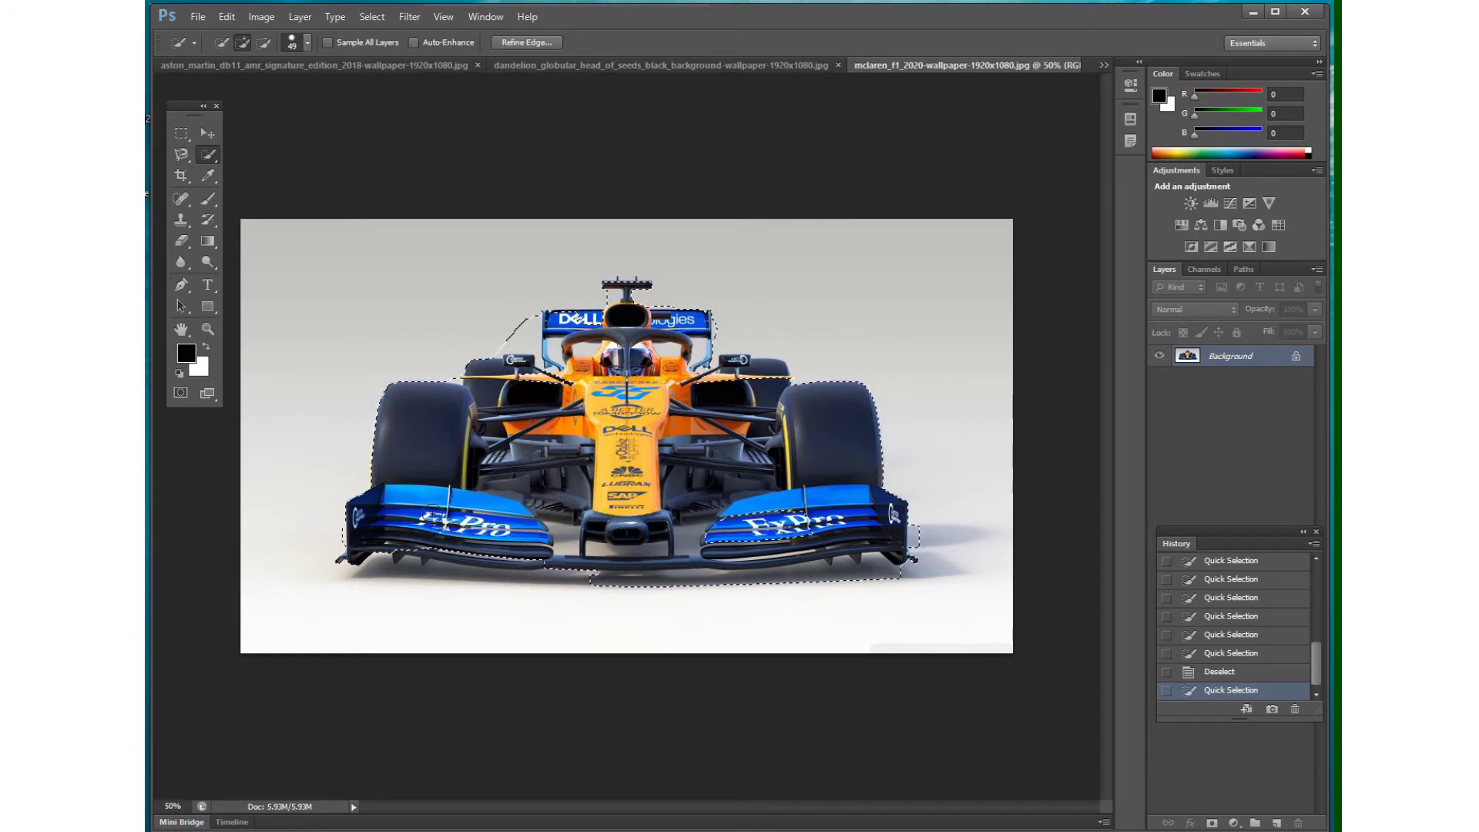
click(826, 521)
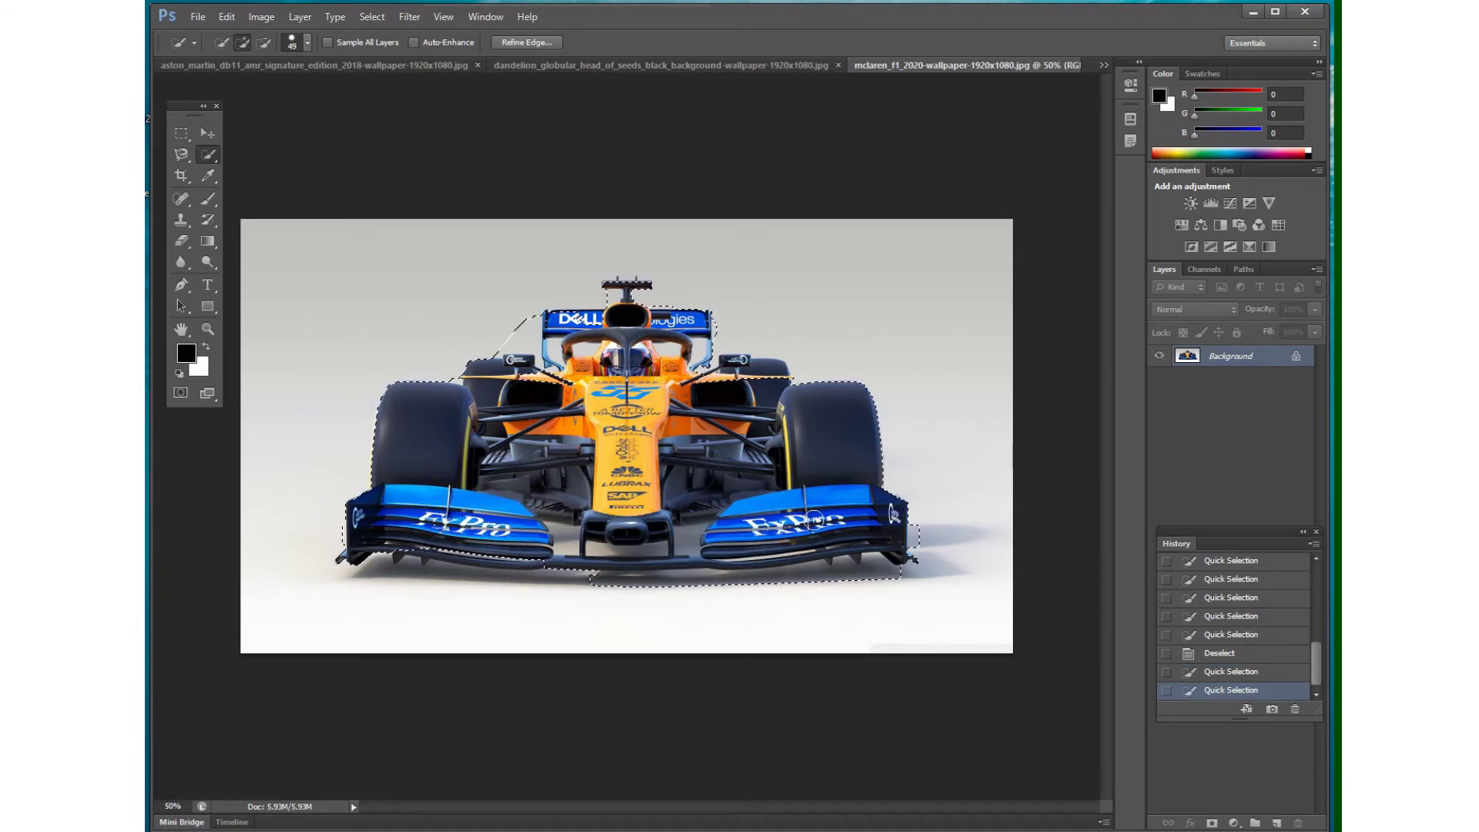
click(485, 530)
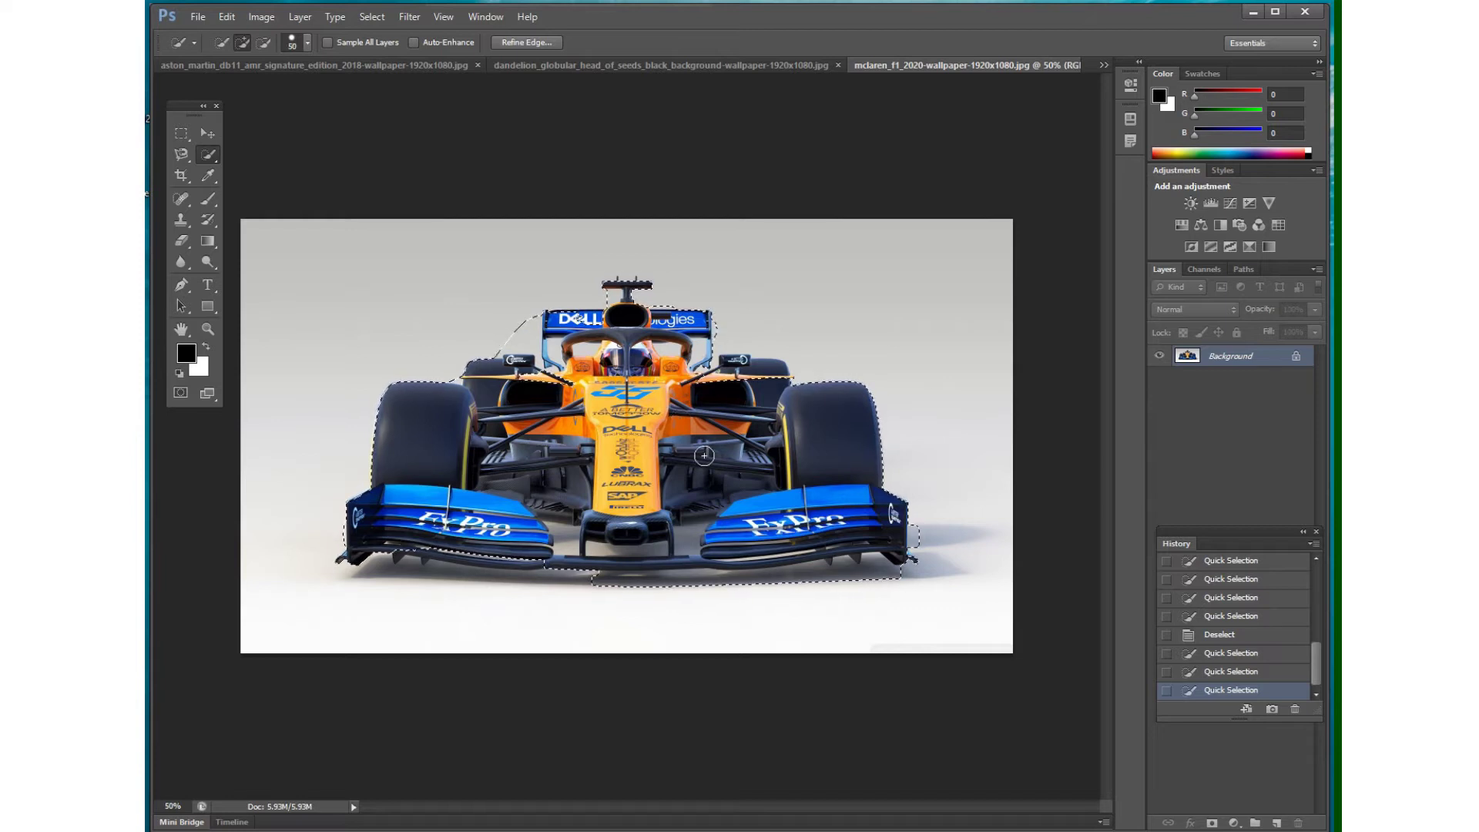
Enlarge the Quick Selection brush to 1100 px
key(bracketright)
key(bracketright)
key(bracketright)
key(bracketright)
key(bracketright)
key(bracketright)
key(bracketright)
key(bracketright)
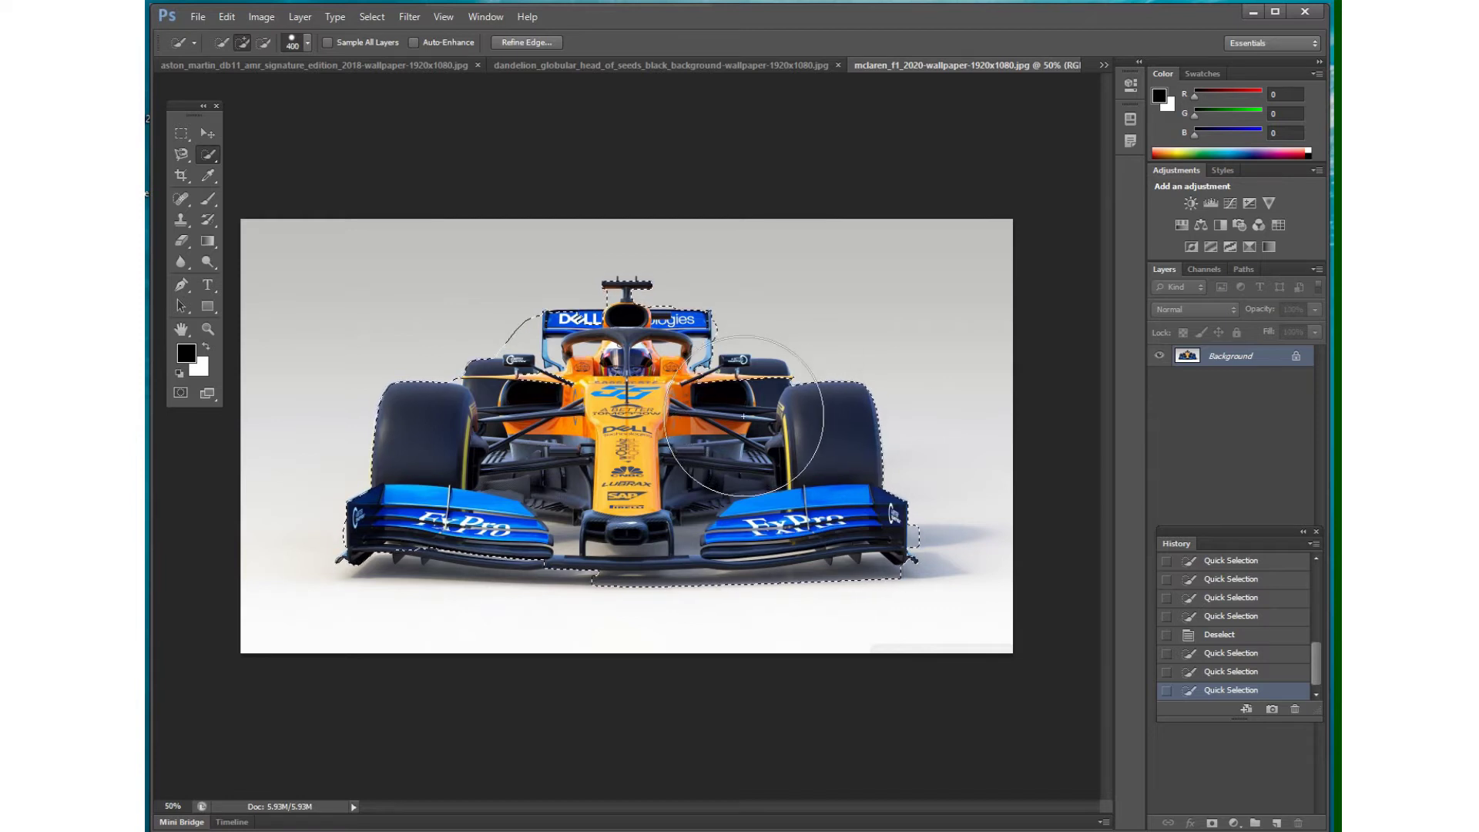
key(bracketright)
key(bracketright)
key(bracketright)
key(bracketright)
key(bracketright)
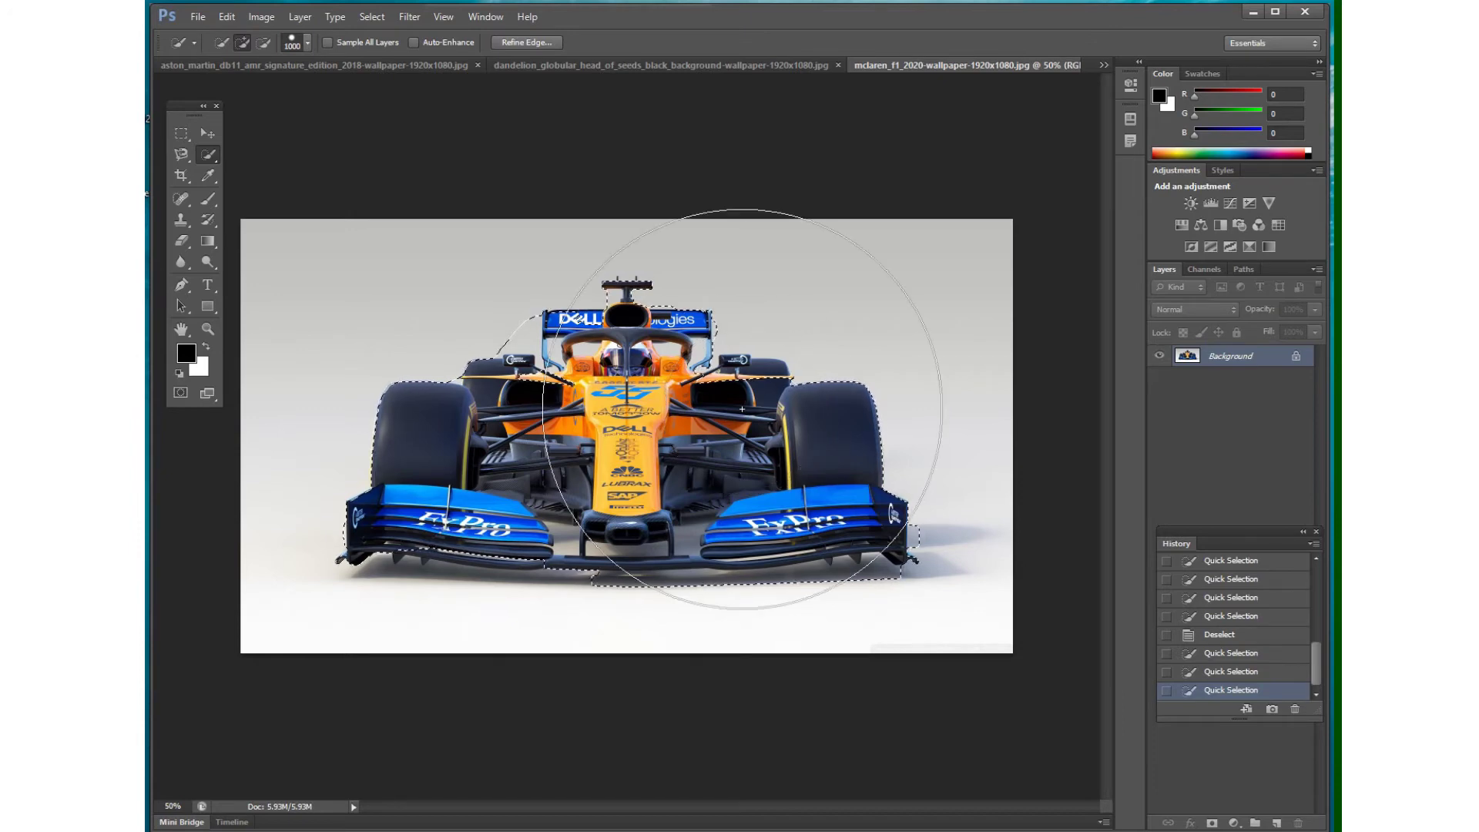
key(bracketright)
key(bracketright)
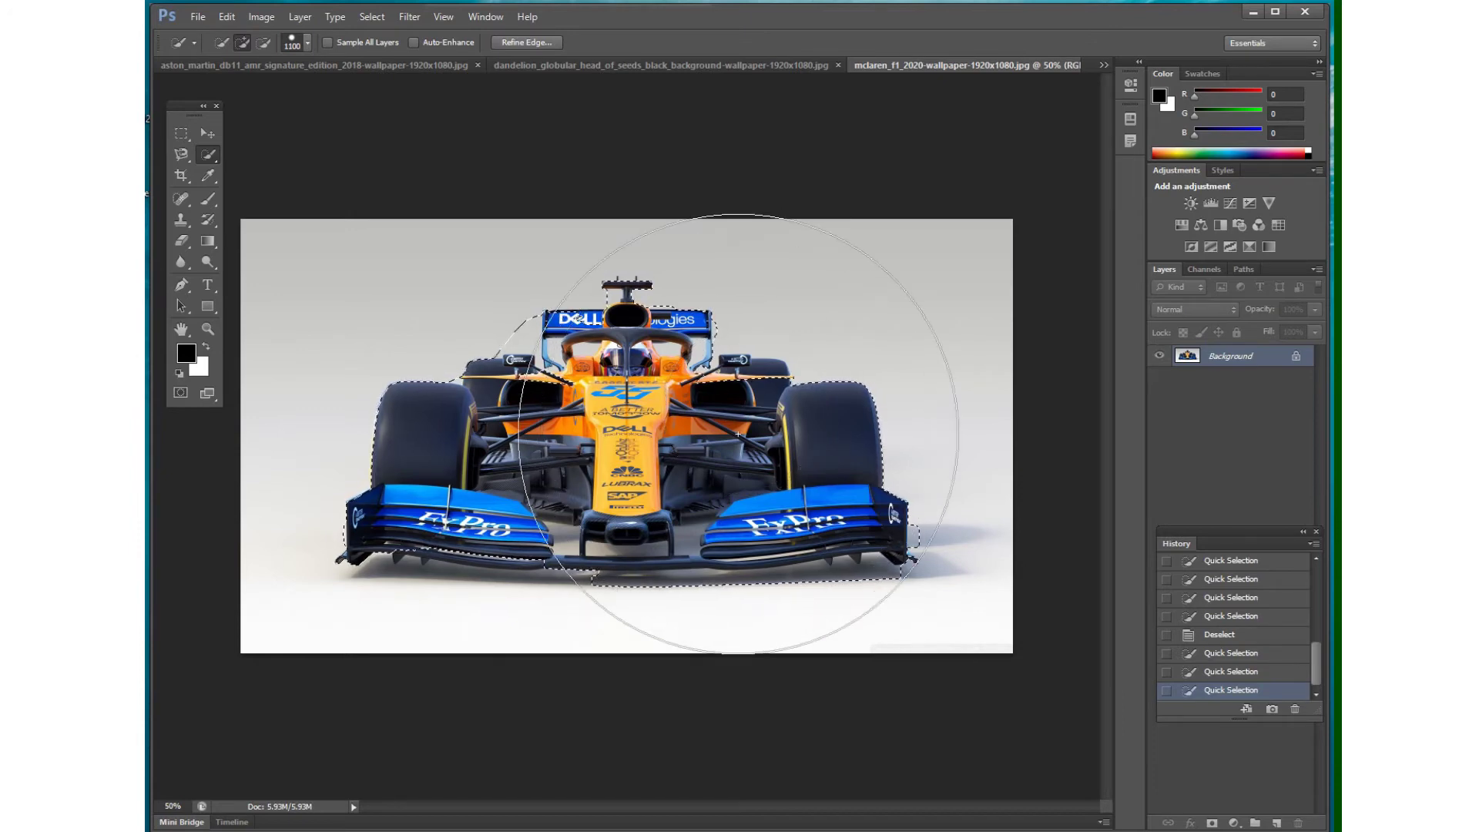
Reduce the Quick Selection brush size to 100 px
key(bracketleft)
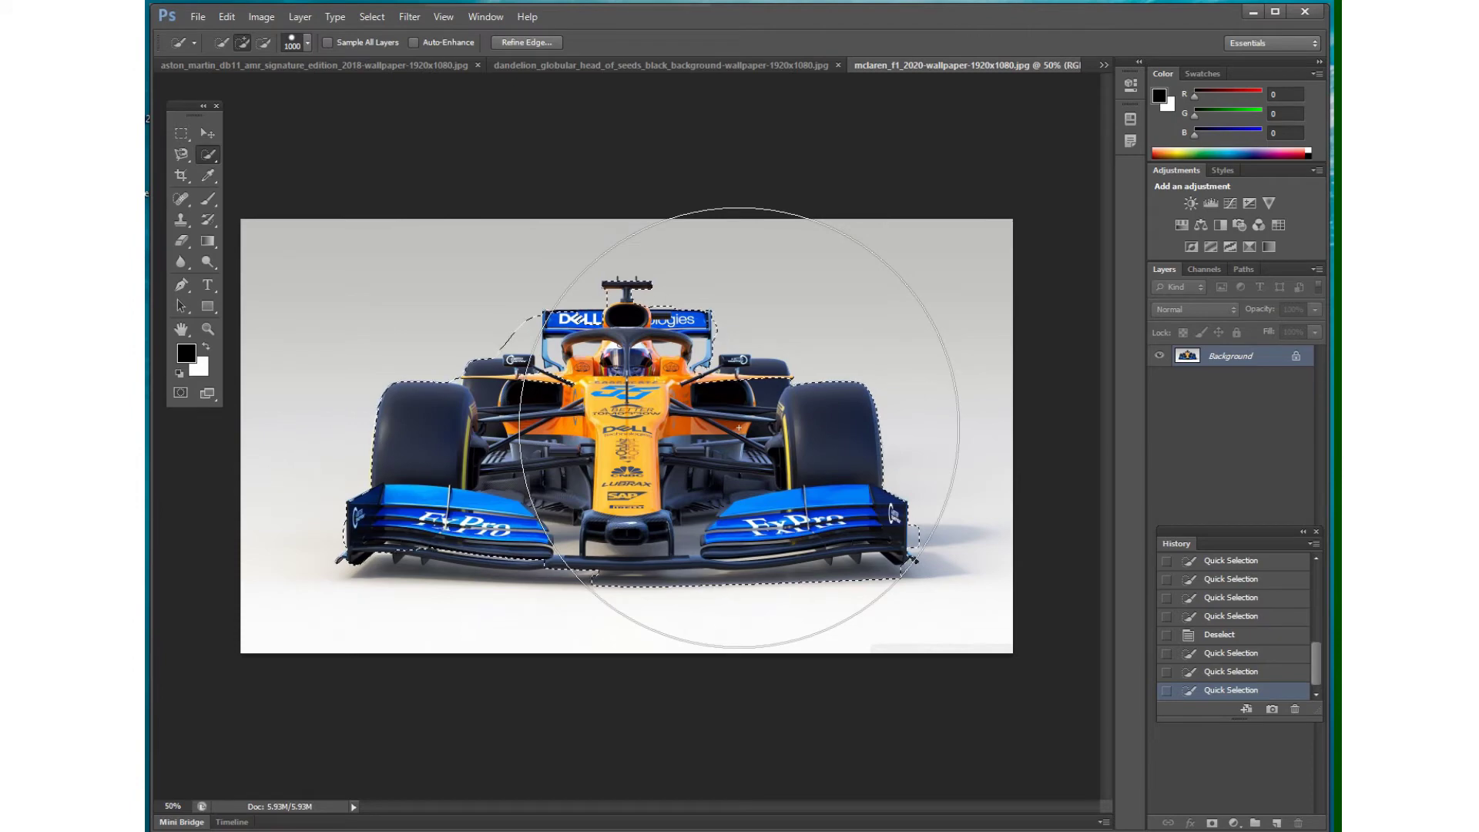
key(bracketleft)
key(bracketleft)
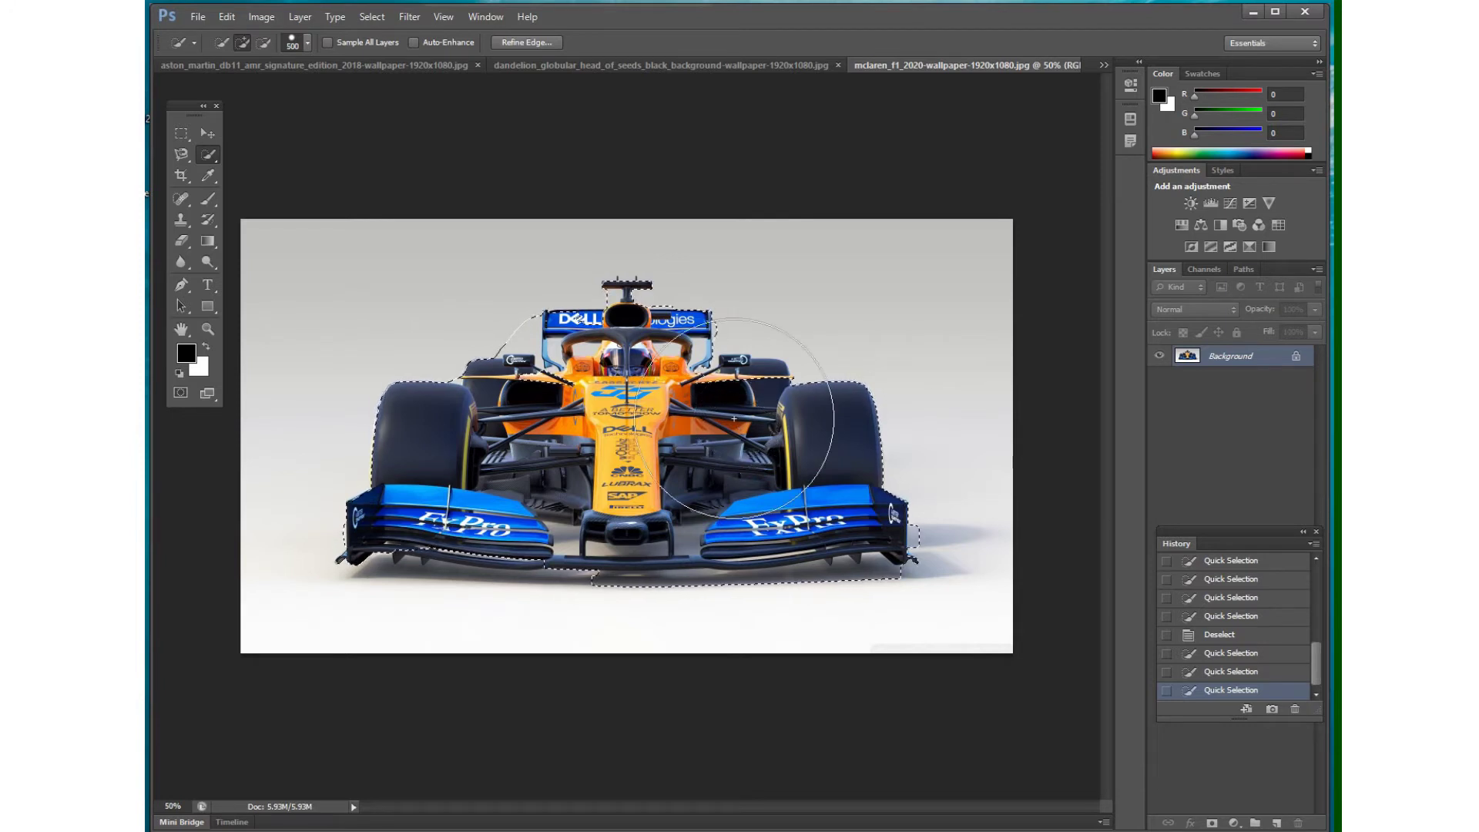
key(bracketleft)
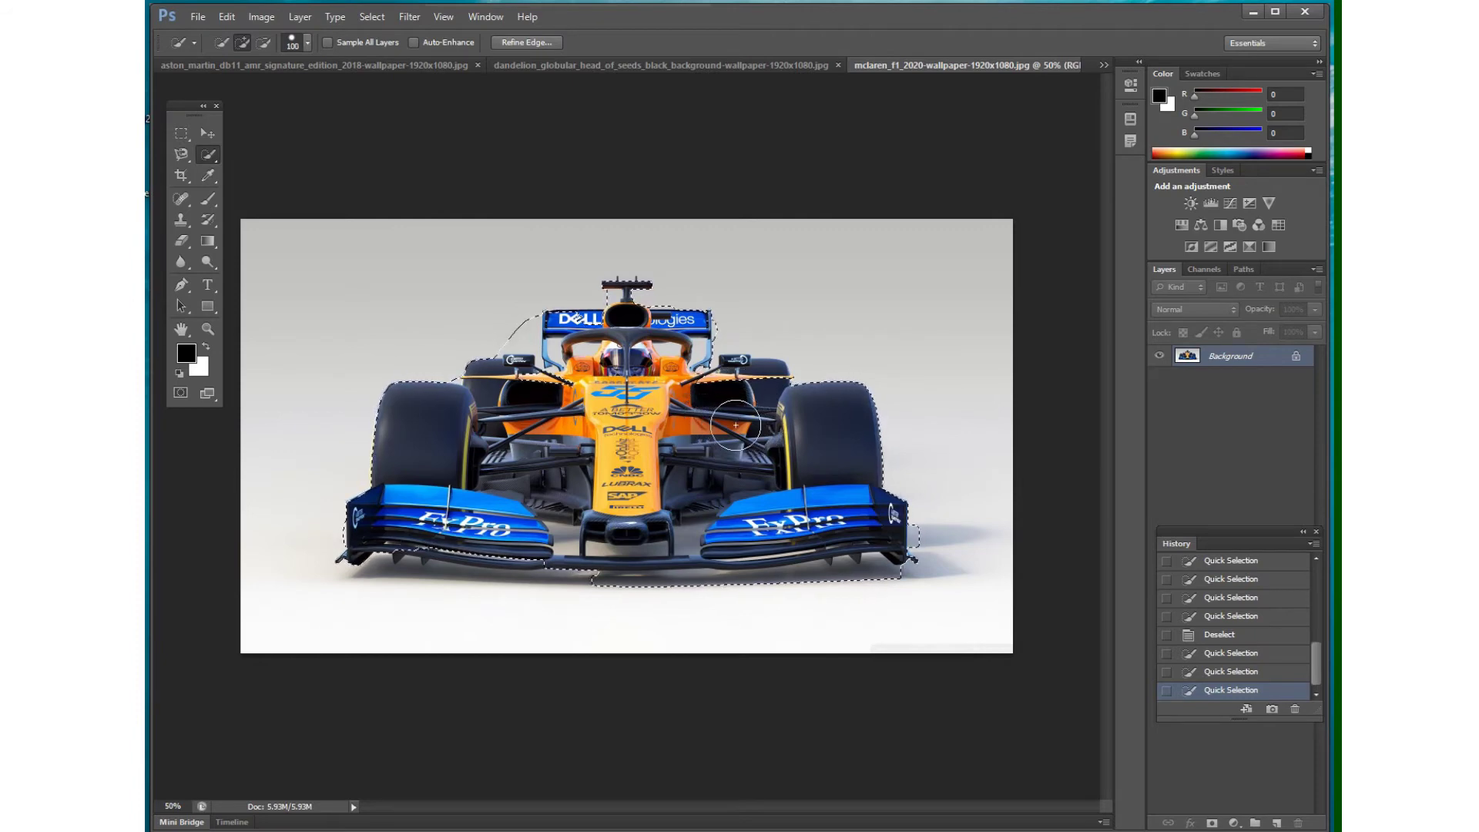
Add the car's mirrors, suspension and cockpit areas to the Quick Selection, using brush sizes of 40 px and 80 px
key(bracketleft)
drag(735, 362, 765, 369)
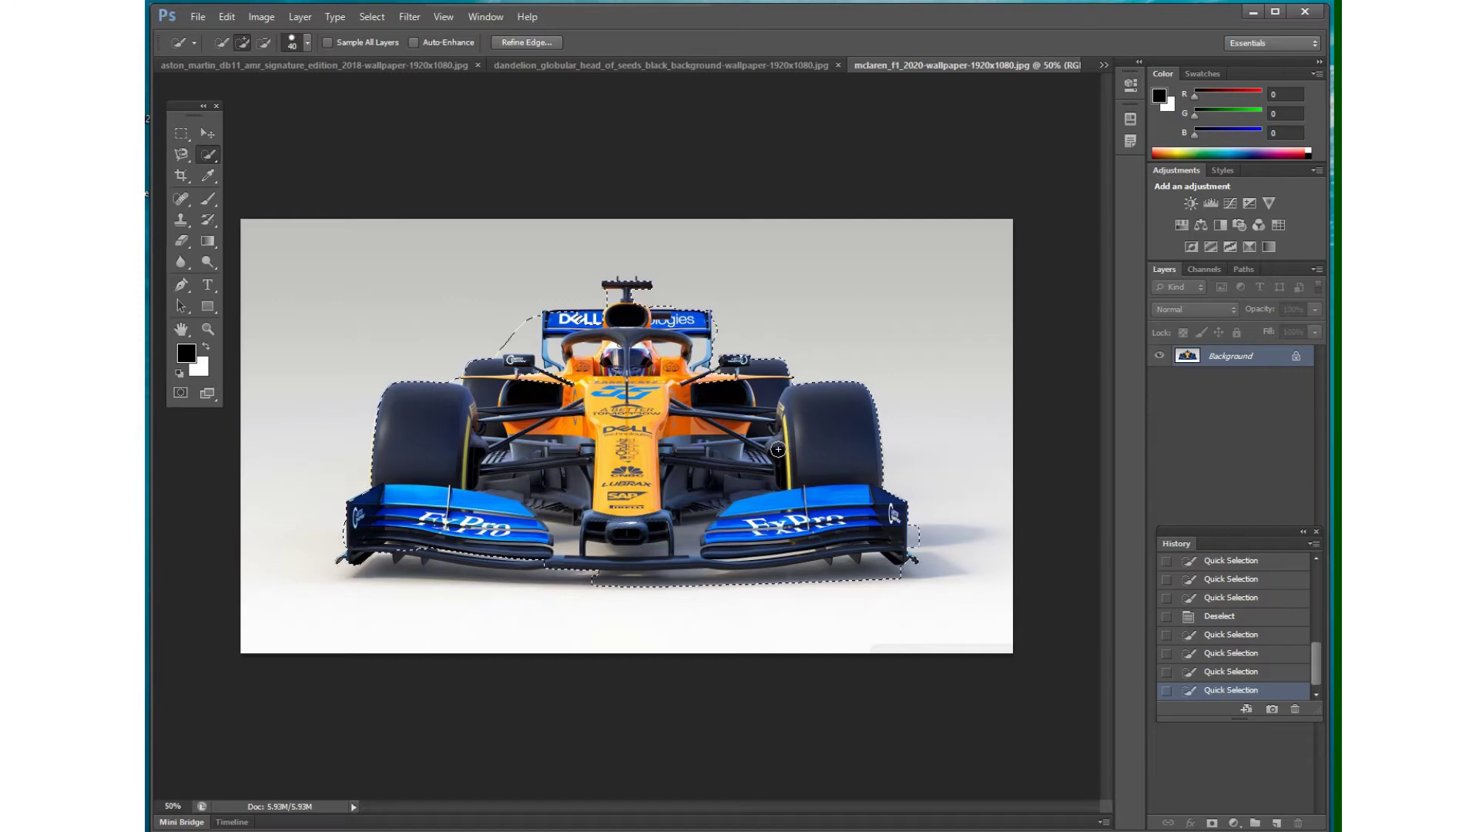
key(bracketright)
key(bracketright)
key(bracketright)
key(bracketright)
key(bracketright)
key(bracketleft)
key(bracketleft)
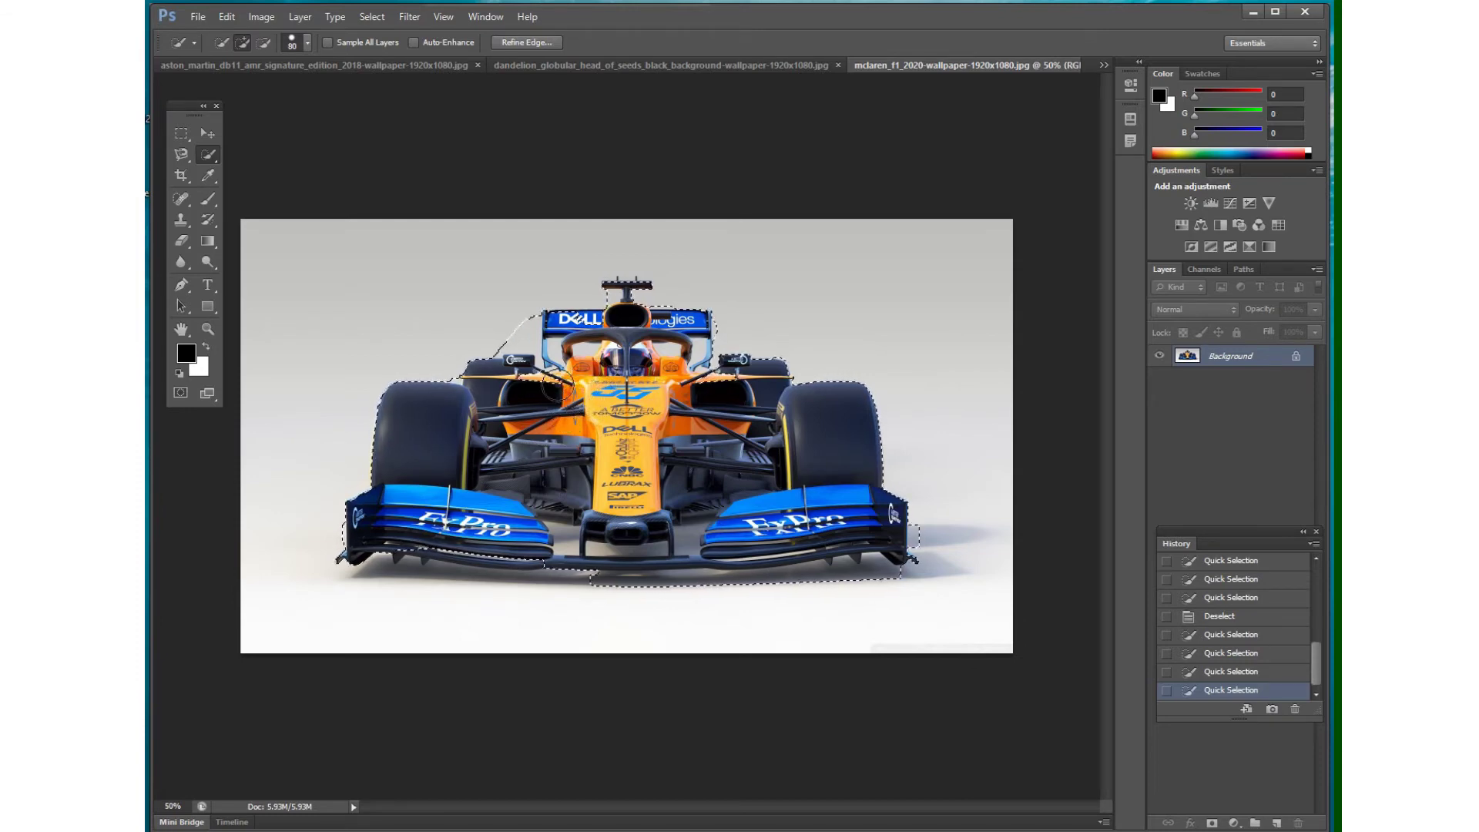
drag(533, 378, 781, 470)
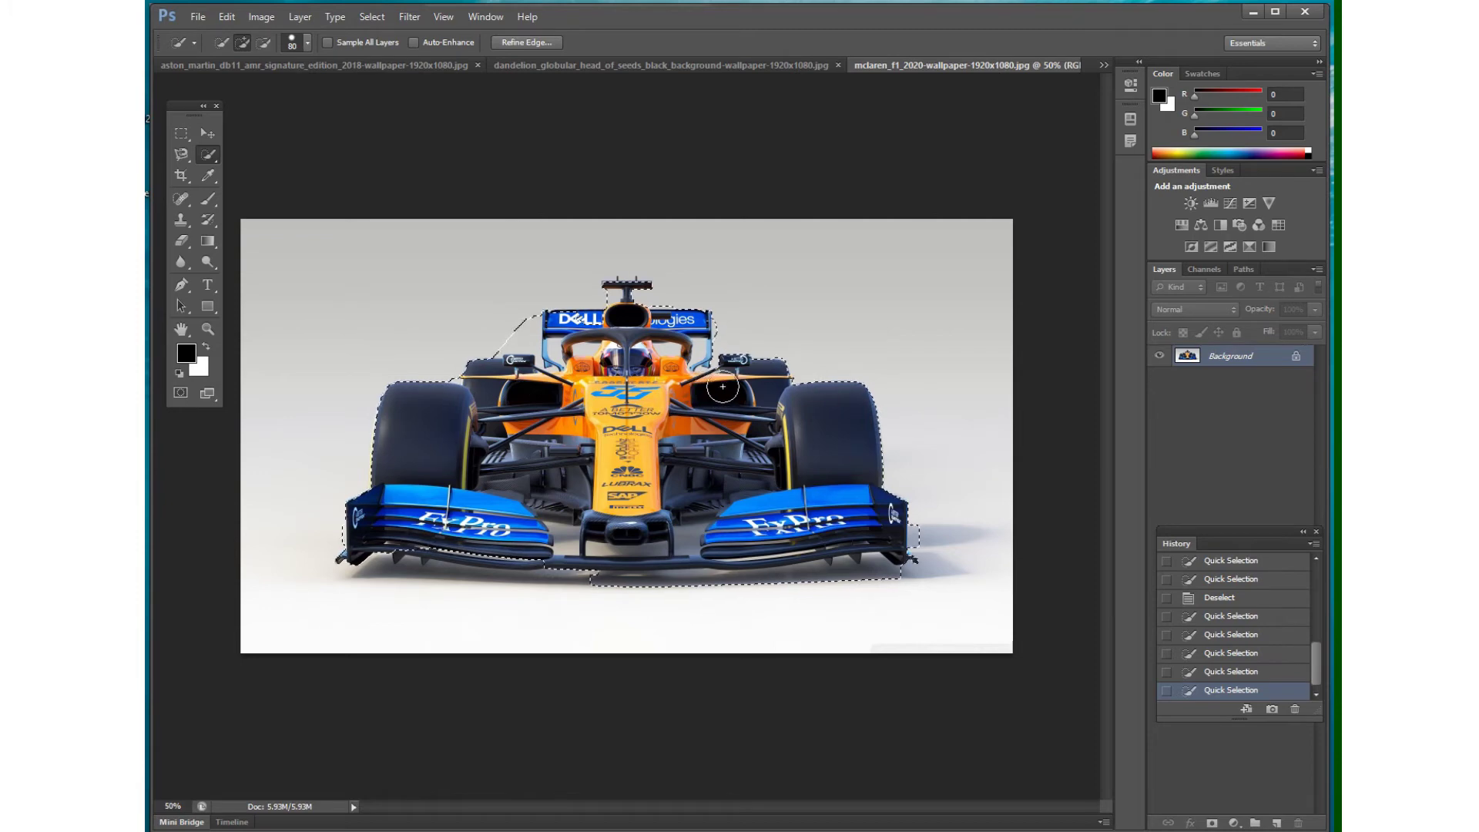
drag(630, 369, 613, 315)
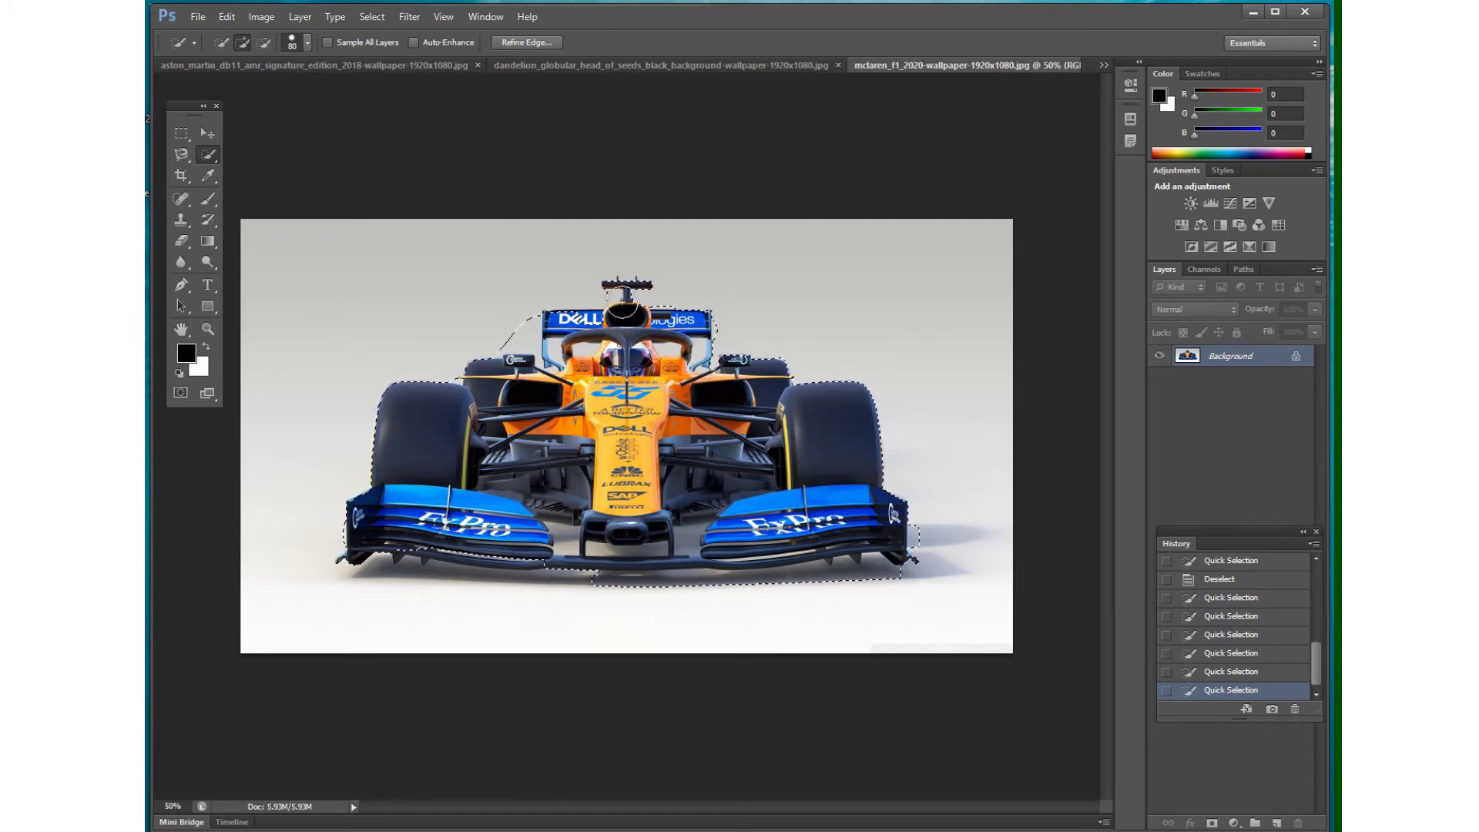
Clear the selection and reselect the whole racing car with Quick Selection, starting at its top antenna and enlarging the brush to 80 px
key(ctrl+d)
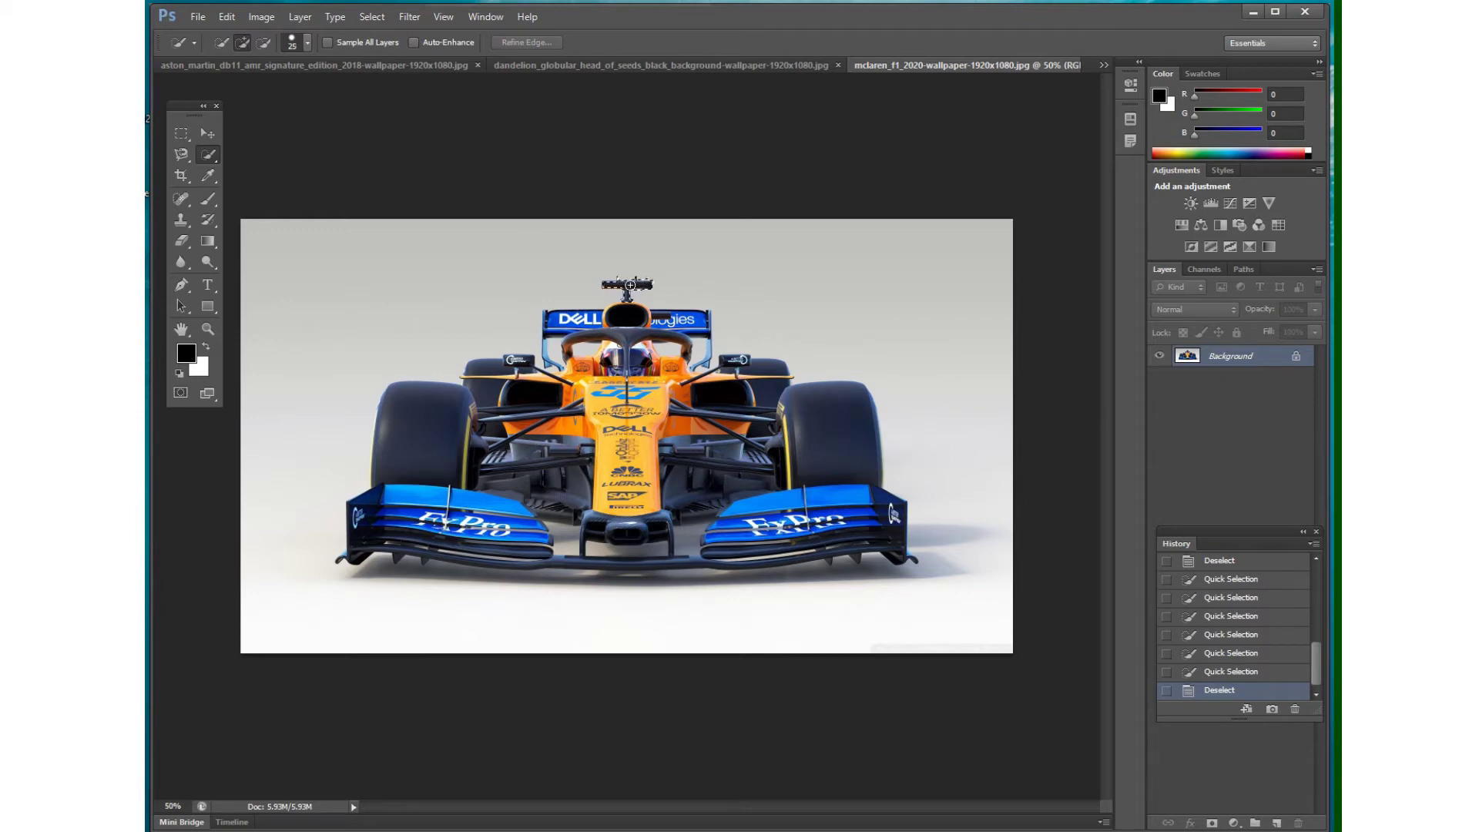
click(630, 285)
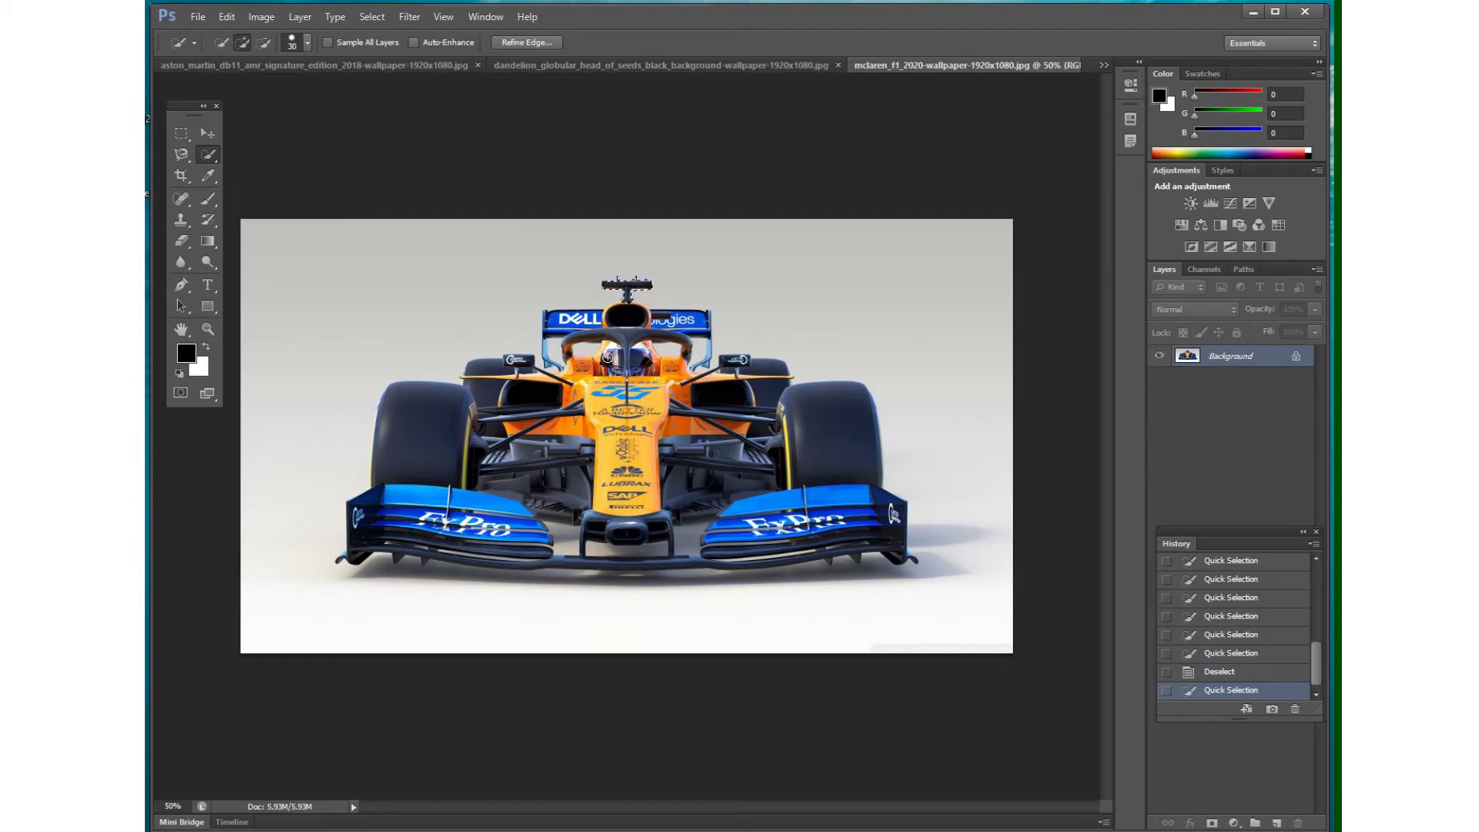
key(bracketright)
key(bracketright)
key(bracketright)
key(bracketright)
key(bracketright)
mouse_move(646, 398)
mouse_down()
mouse_move(420, 415)
mouse_move(445, 498)
mouse_move(368, 519)
mouse_move(768, 540)
mouse_move(861, 501)
mouse_move(832, 408)
mouse_move(666, 365)
mouse_move(666, 340)
mouse_move(548, 361)
mouse_move(637, 434)
mouse_move(720, 400)
mouse_move(647, 437)
mouse_move(682, 460)
mouse_move(616, 467)
mouse_move(791, 497)
mouse_up()
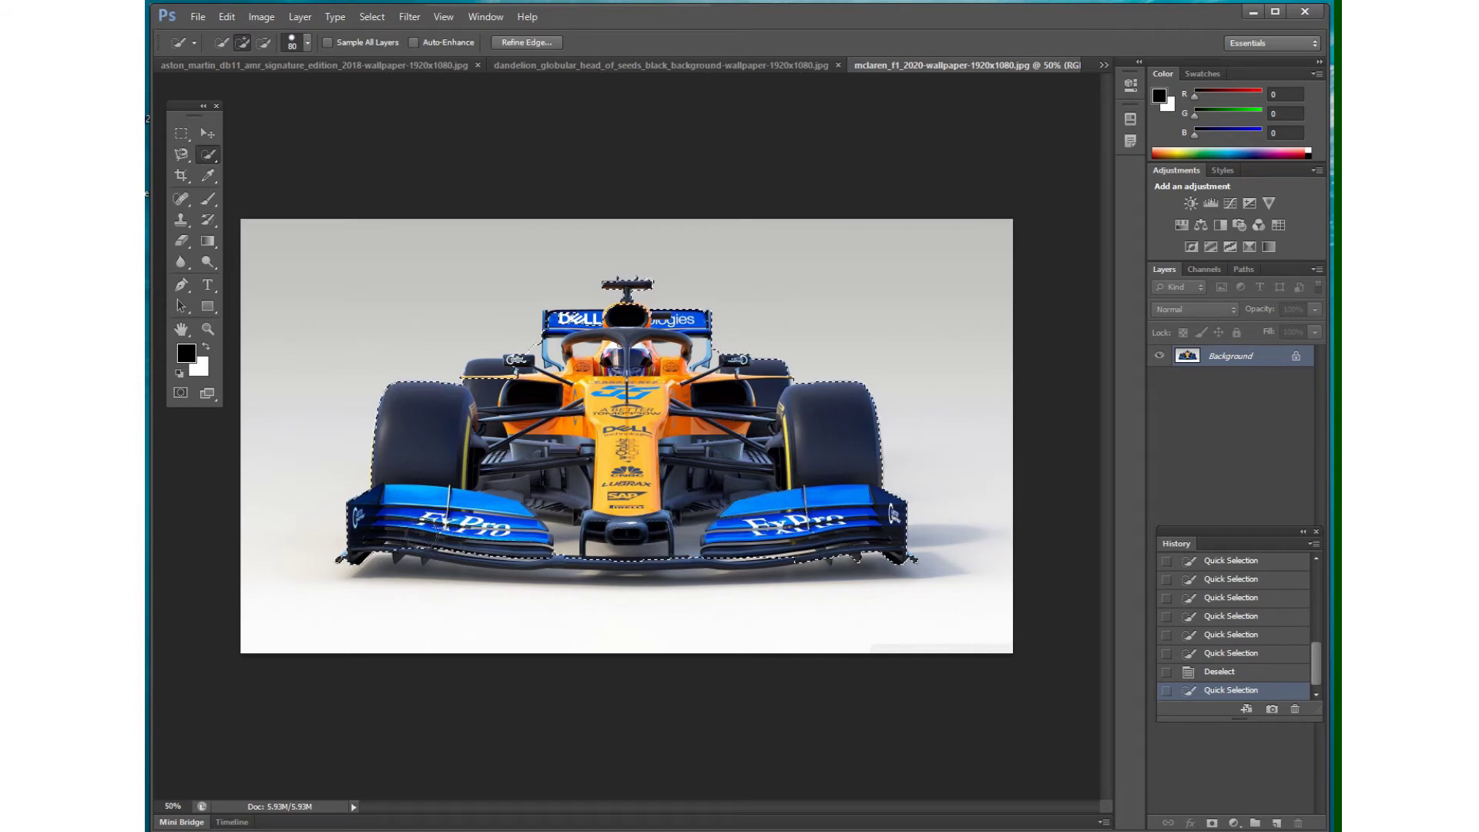
drag(793, 543, 771, 492)
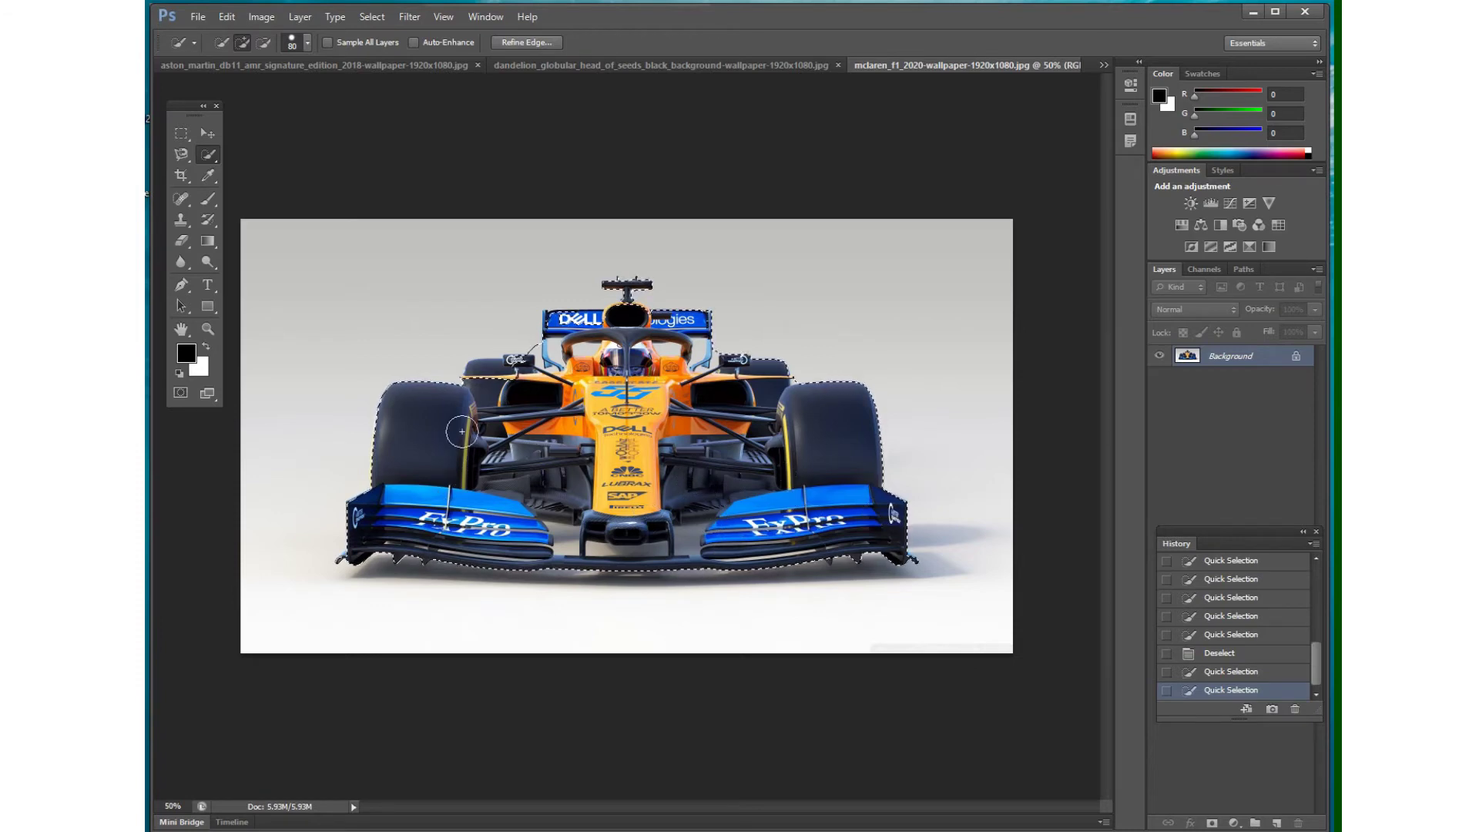
click(493, 374)
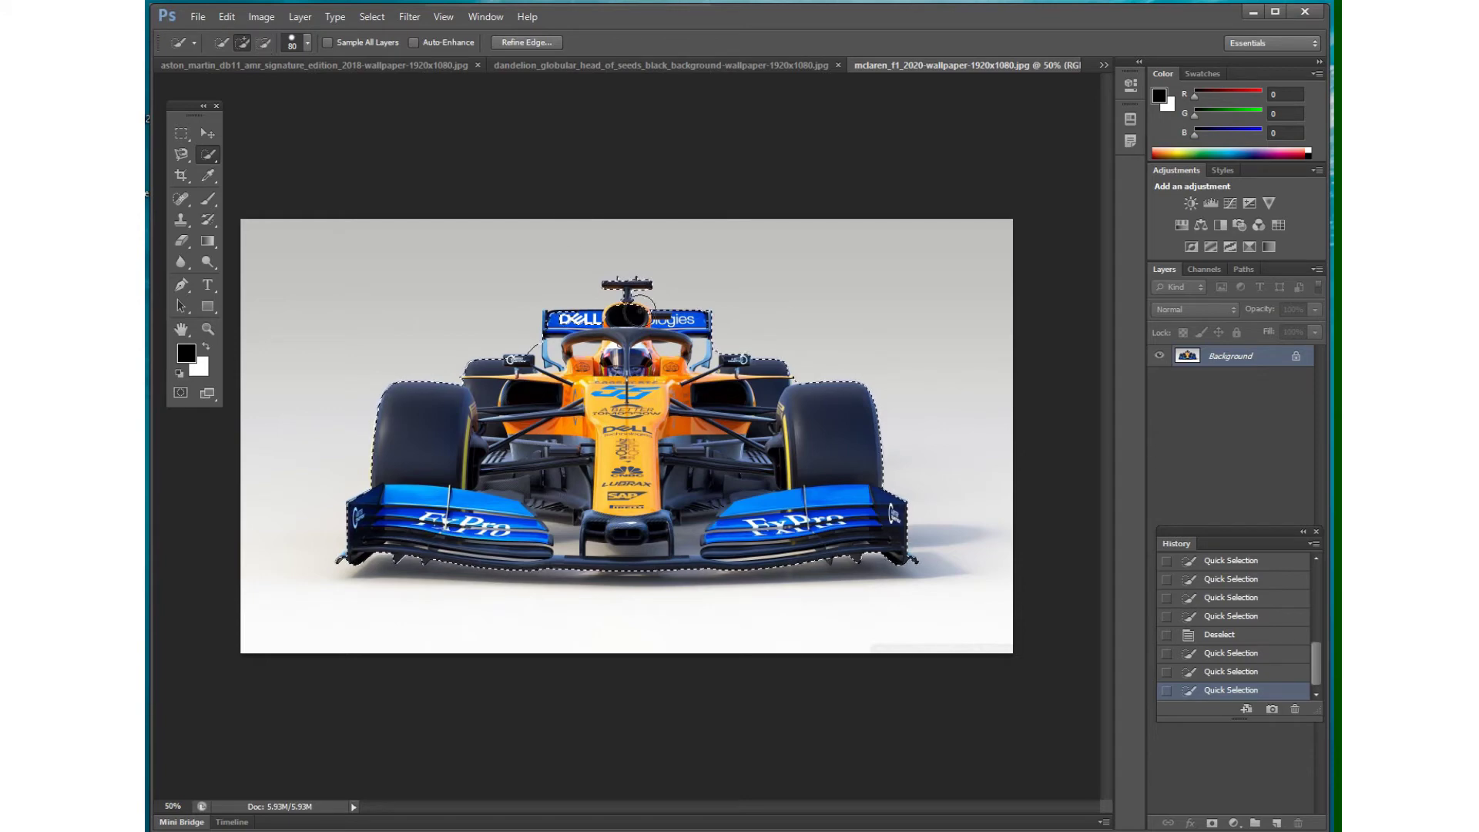
Subtract the background gaps below the rear wing and above the front wing from the car selection, reducing the brush to 15 px
click(262, 42)
click(704, 357)
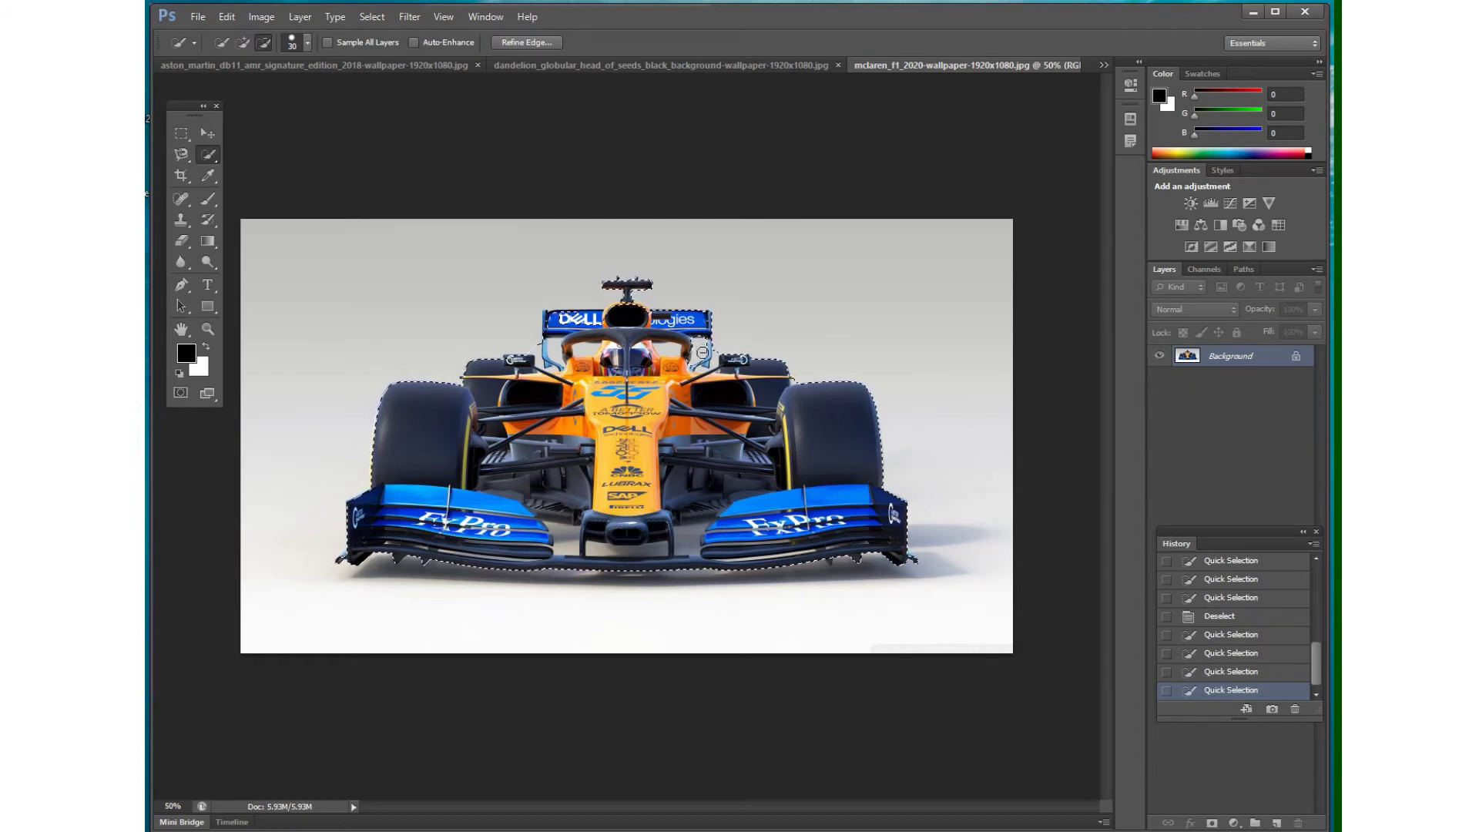
key(bracketleft)
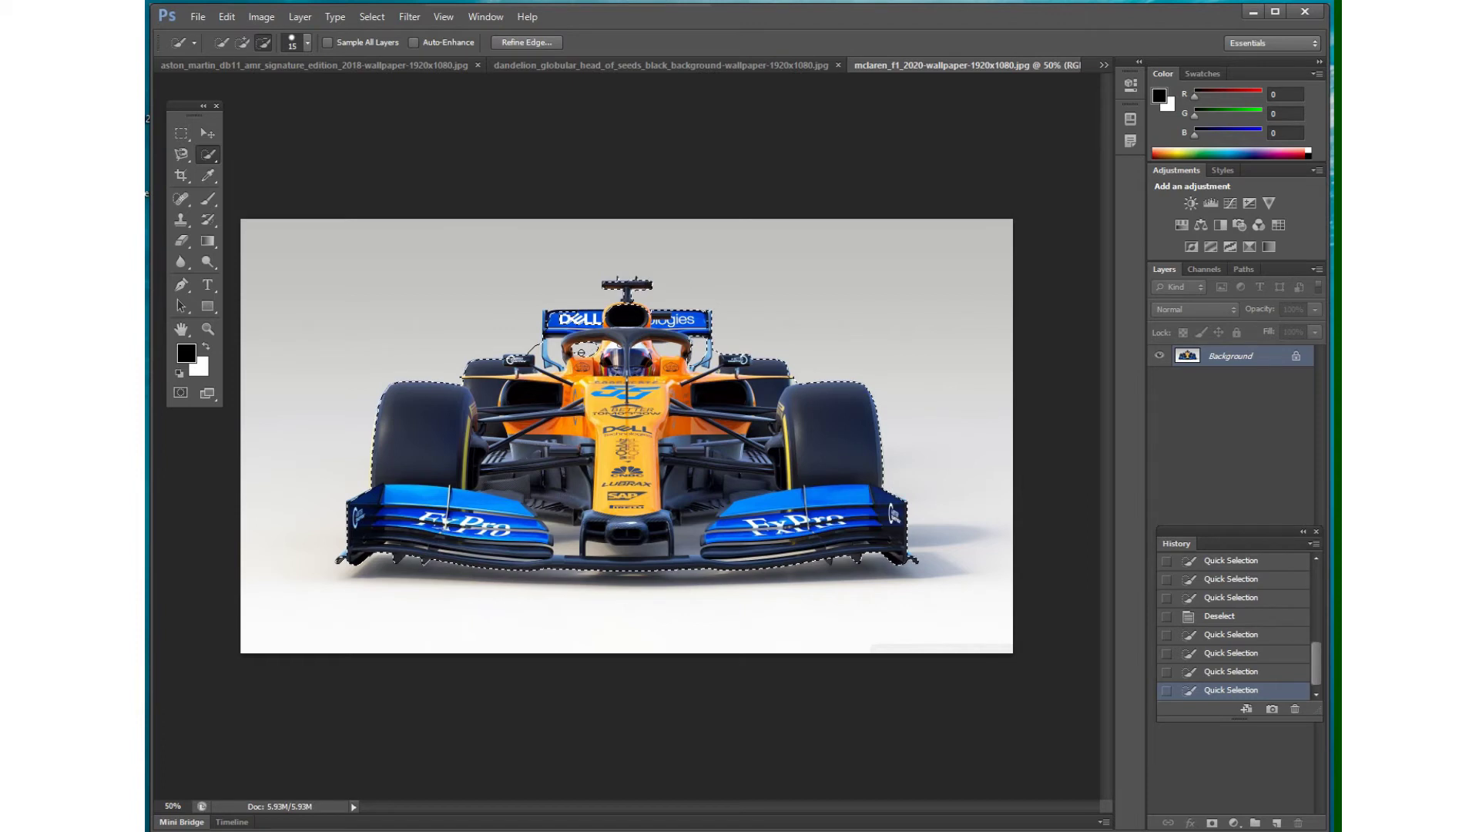
click(555, 346)
click(563, 538)
mouse_move(563, 537)
mouse_down()
mouse_move(552, 528)
mouse_move(576, 524)
mouse_move(565, 551)
mouse_move(566, 530)
mouse_move(571, 542)
mouse_move(595, 518)
mouse_up()
Activate the Magic Wand Tool and clear the existing selection in the mclaren_f1_2020 wallpaper image
click(399, 68)
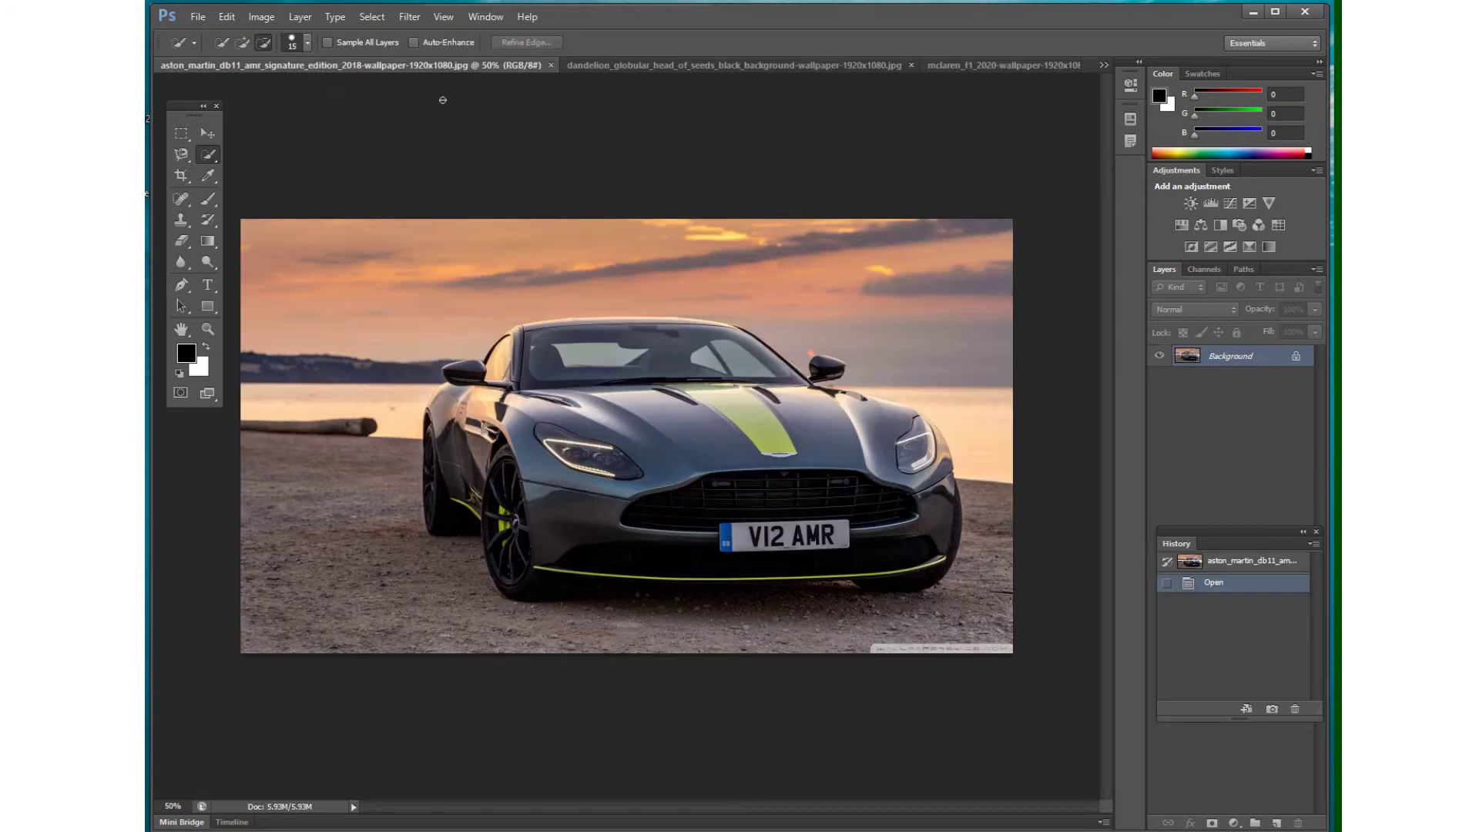
click(695, 63)
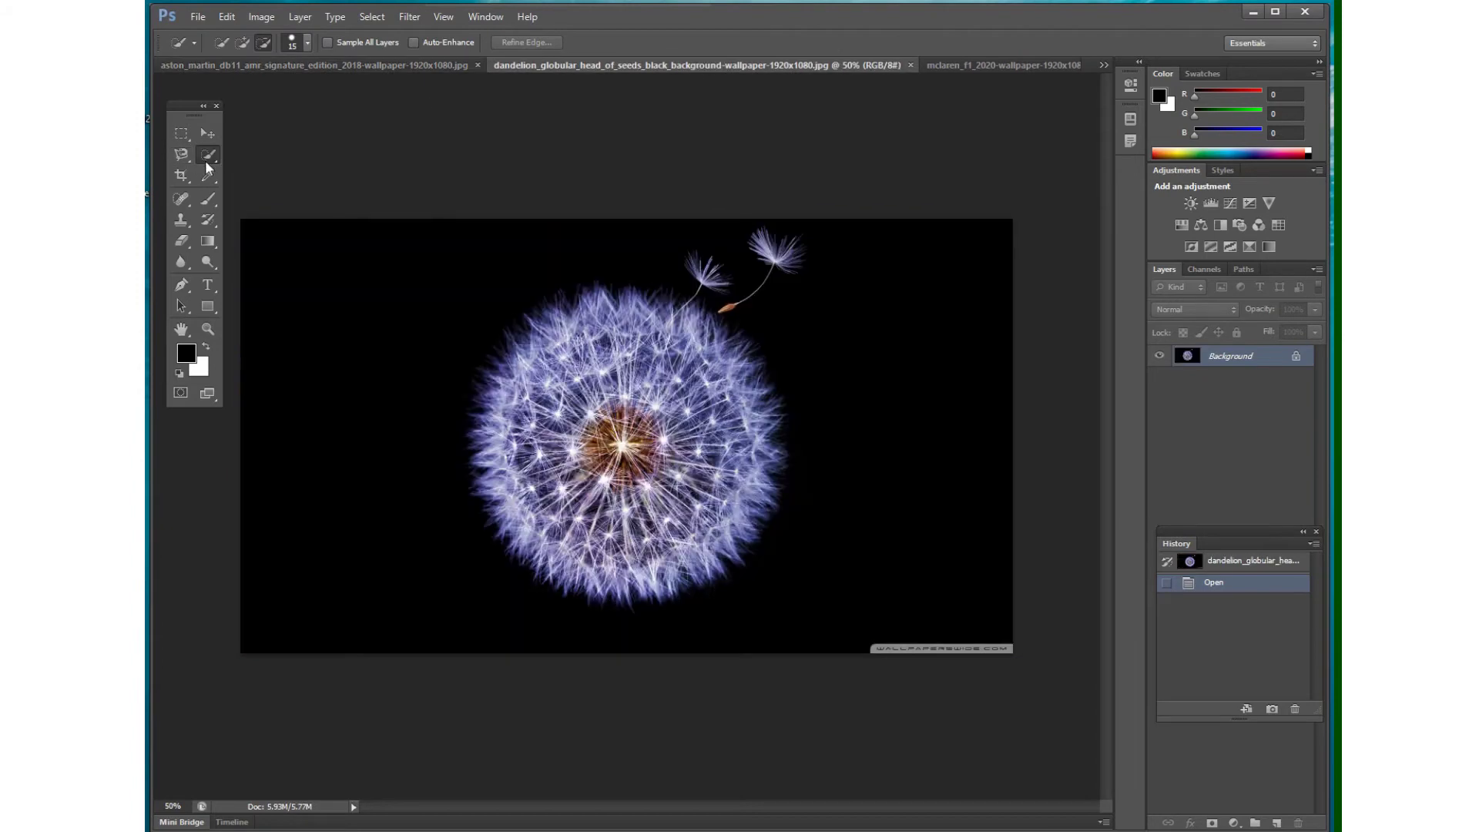
right_click(208, 167)
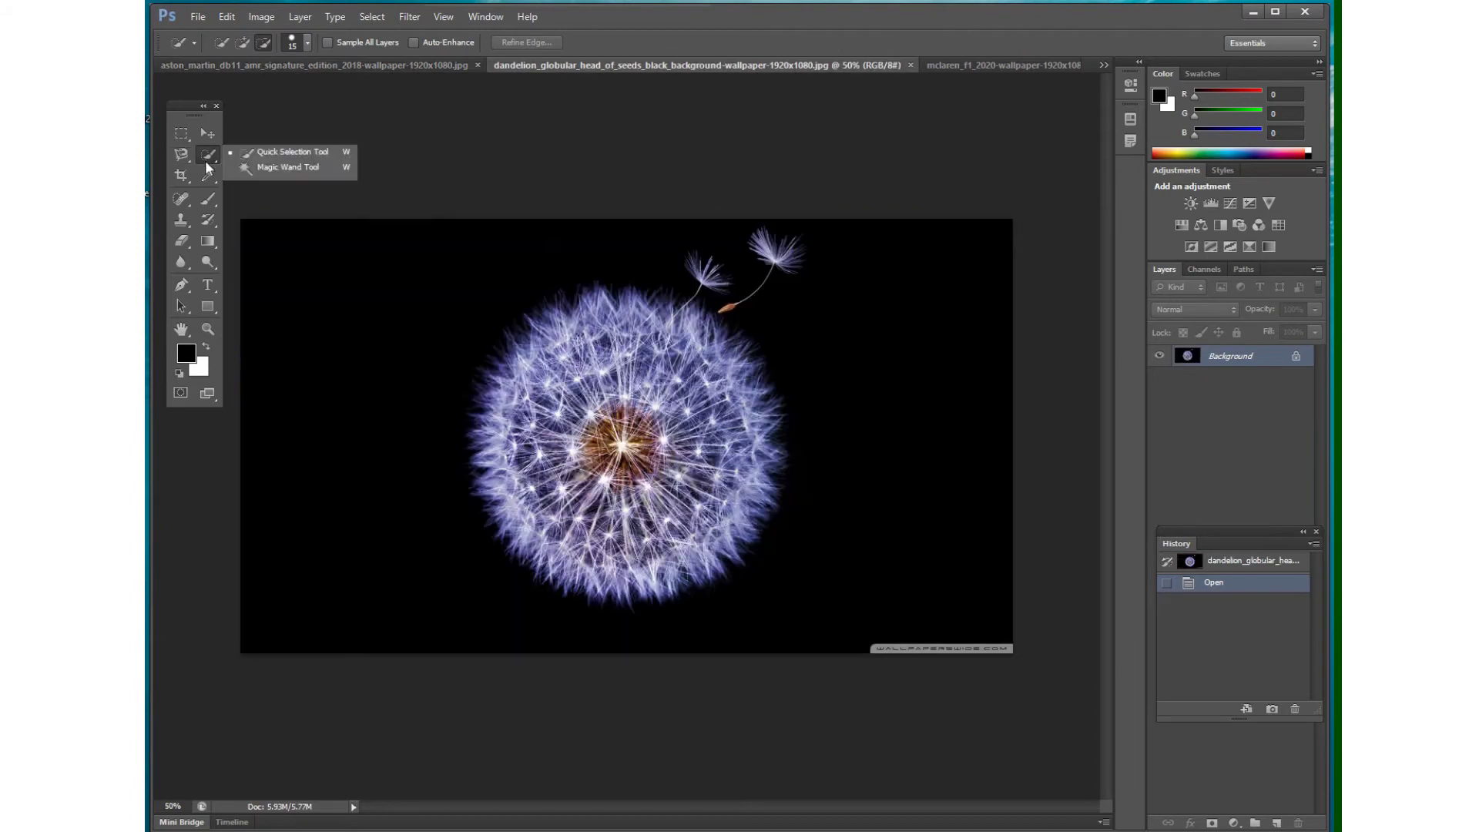
click(268, 170)
click(944, 63)
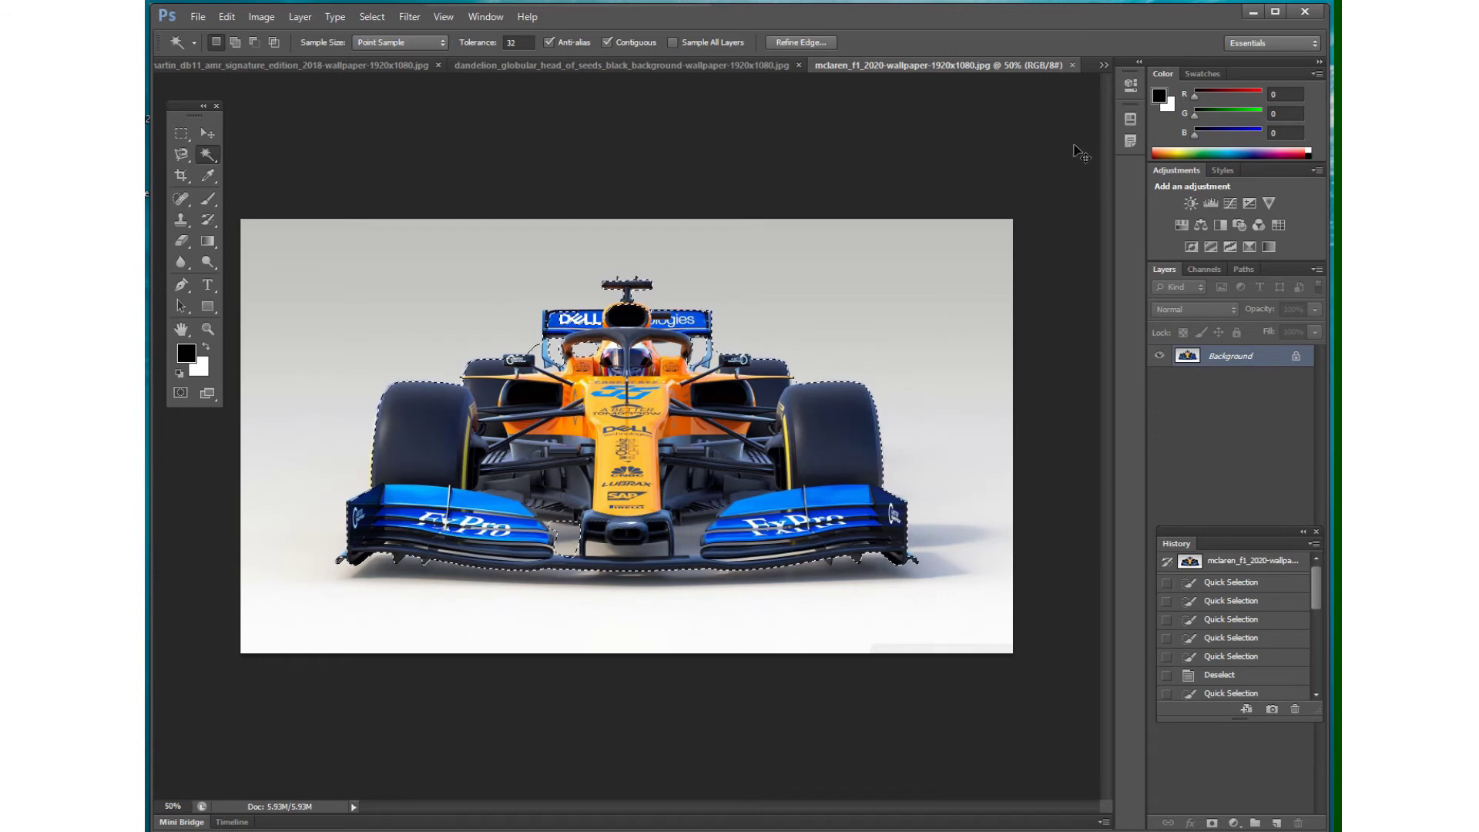
key(ctrl+d)
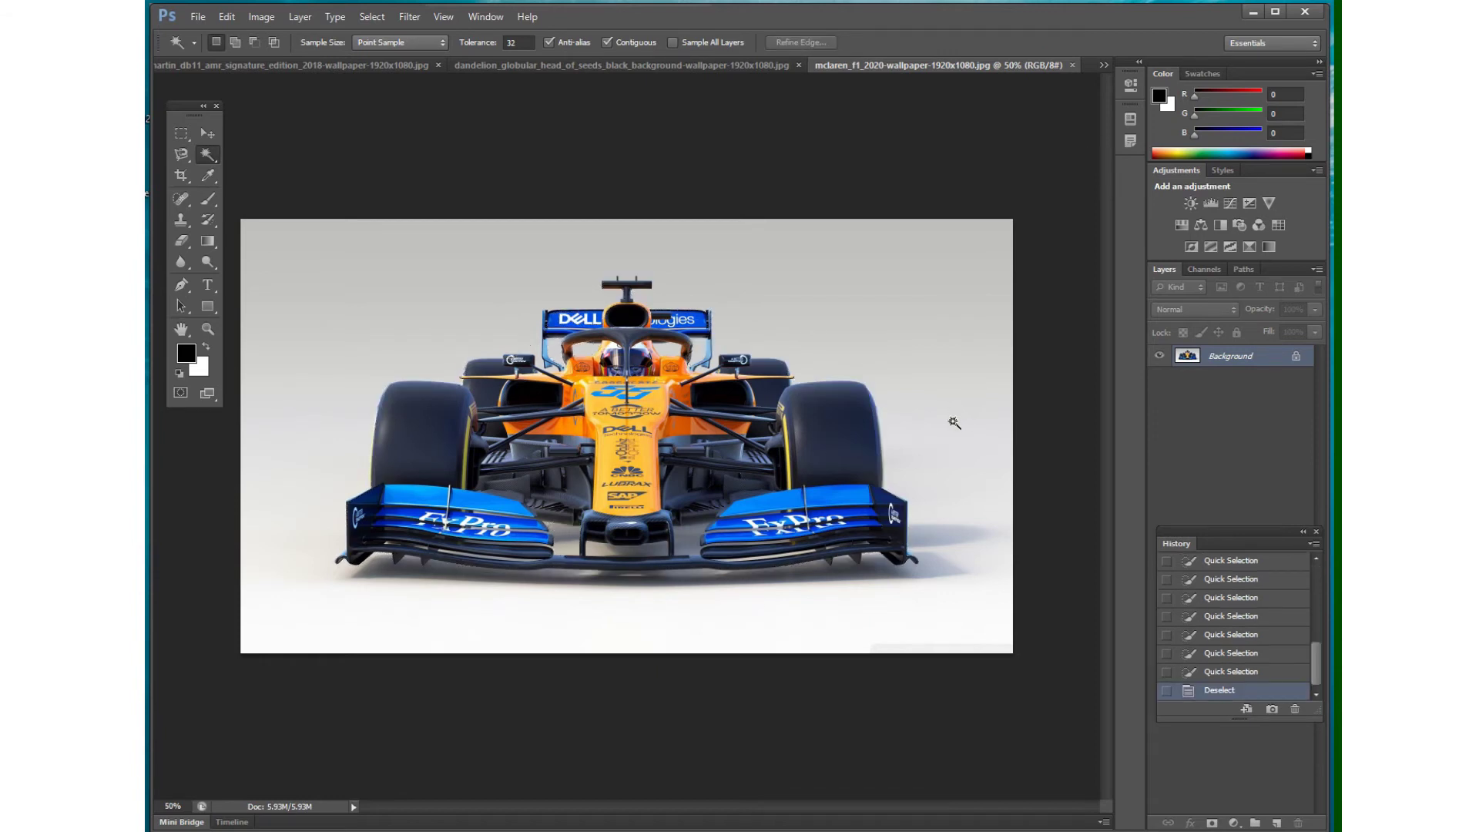
Try separate Magic Wand selections on the car's front tyre, the grey backdrop and the white floor
click(840, 447)
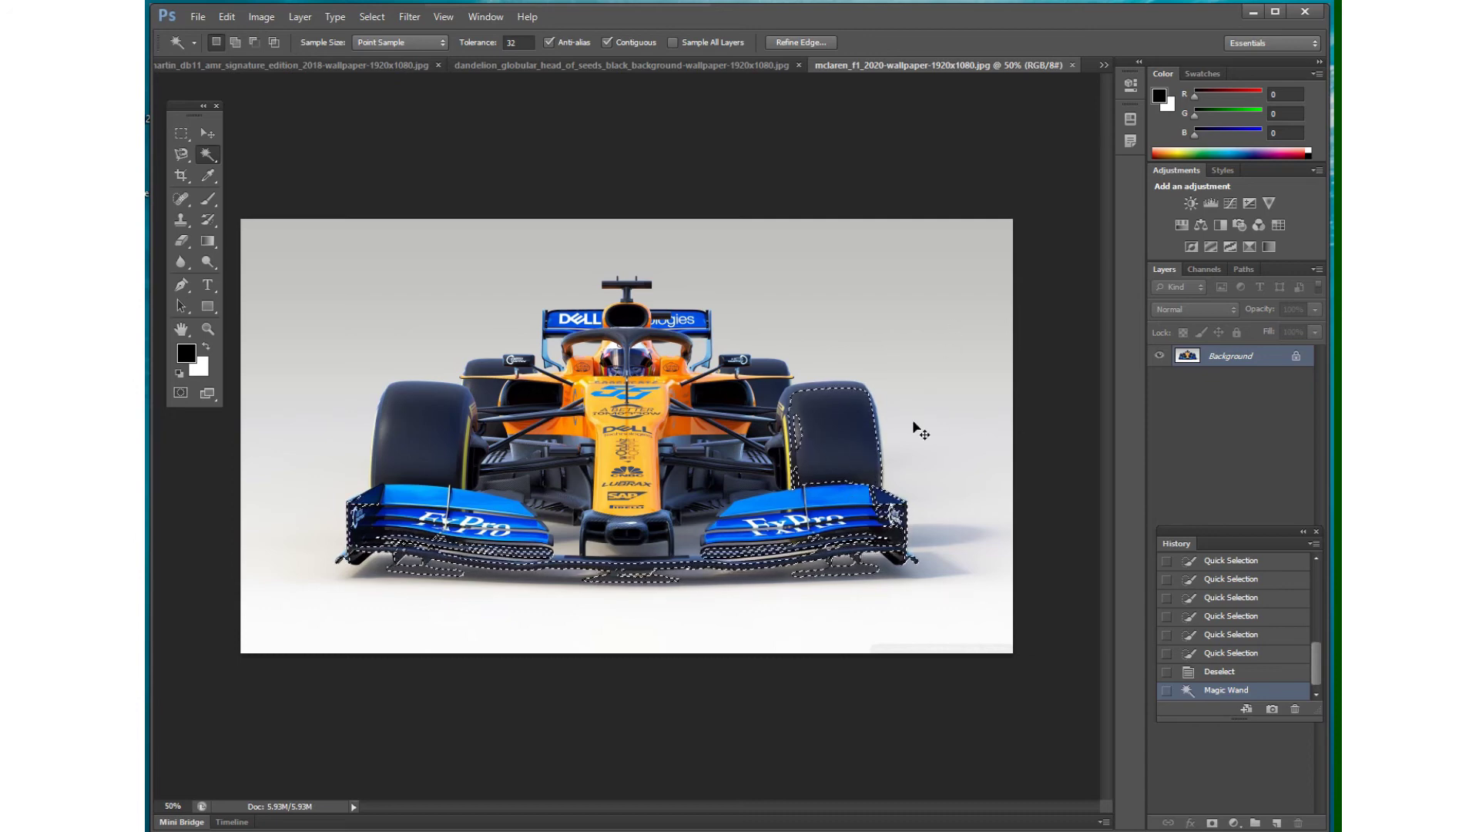
key(ctrl+d)
click(928, 326)
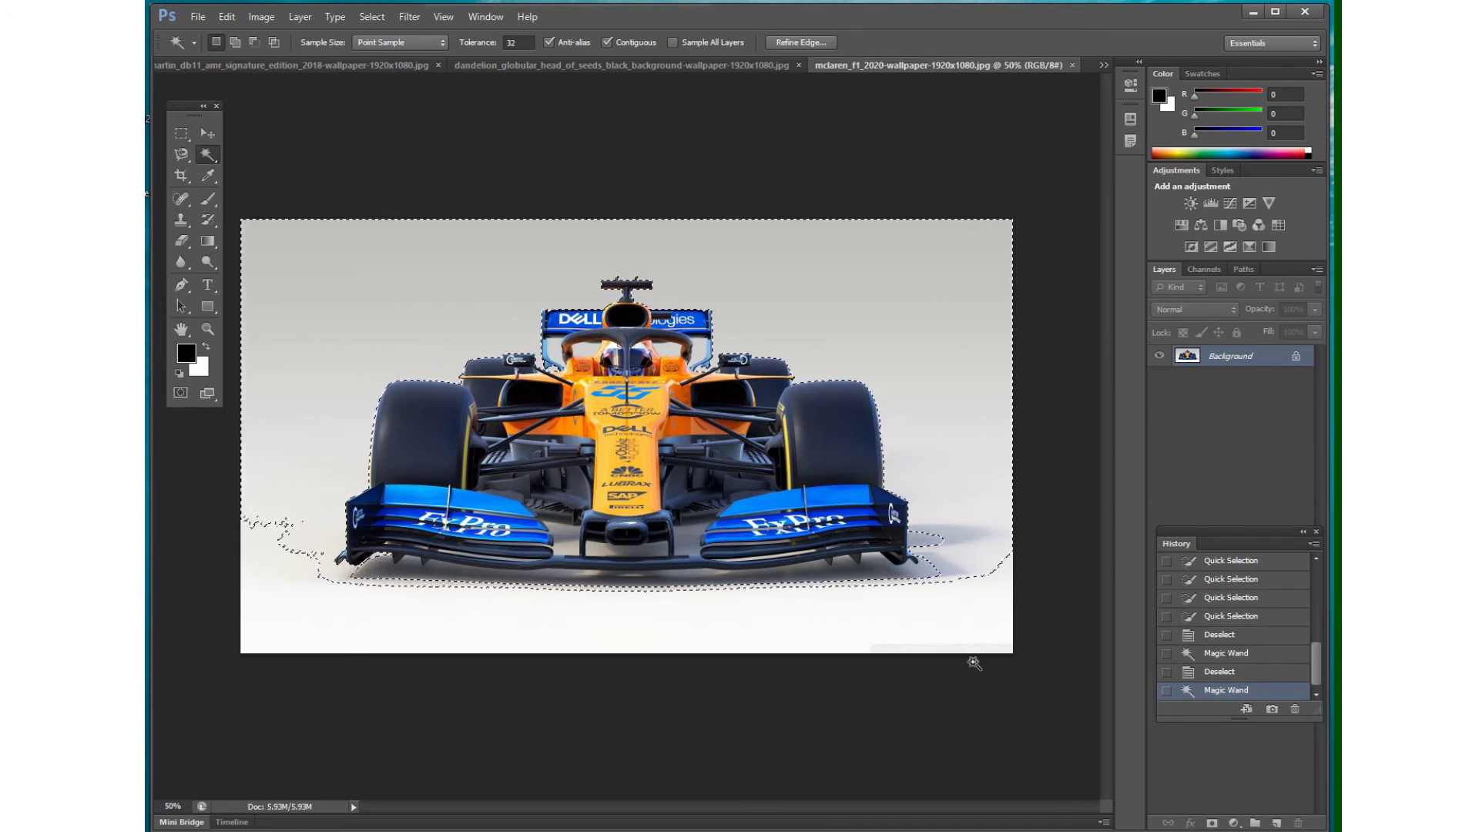
click(986, 633)
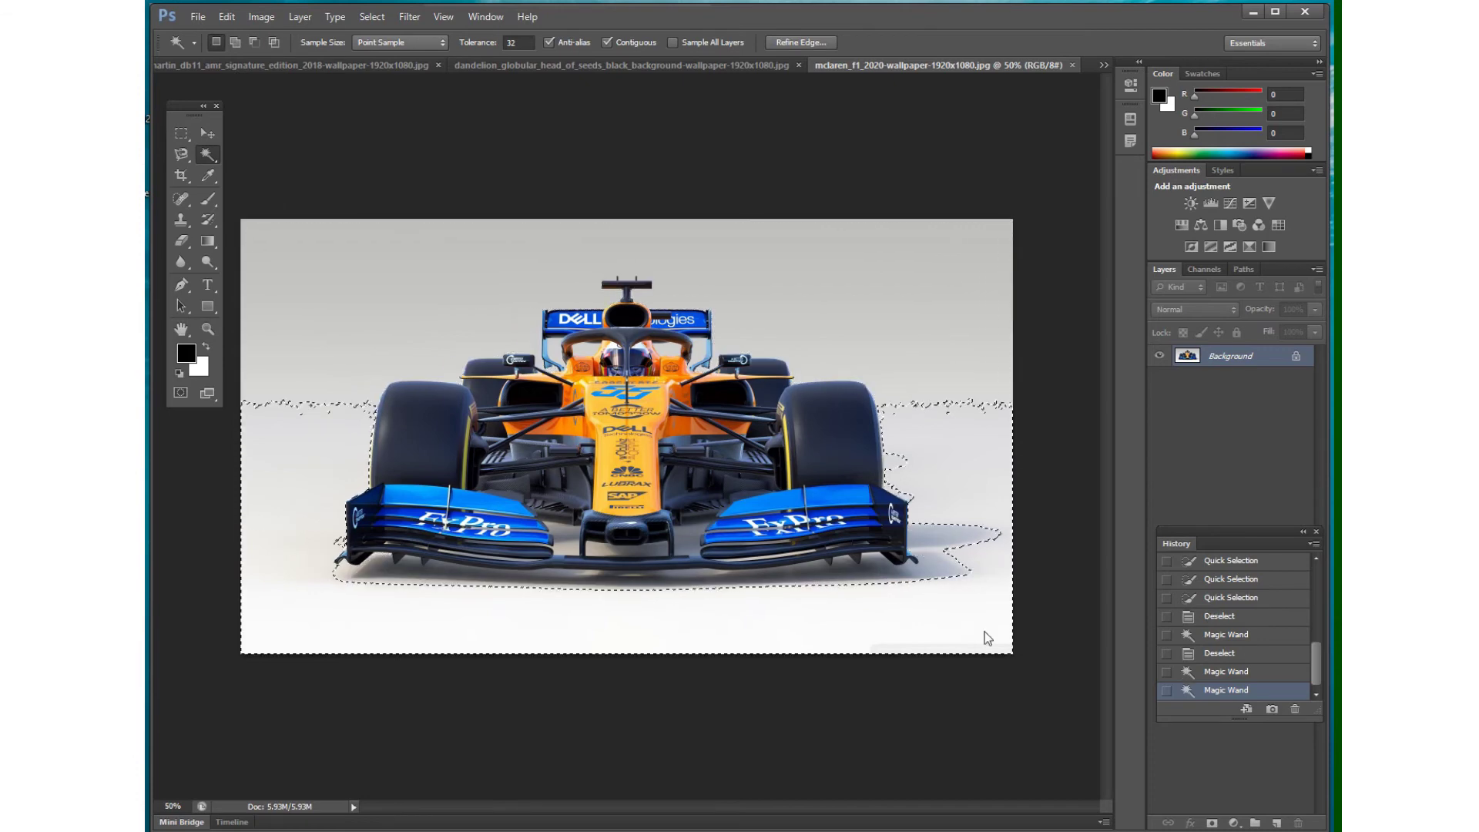
Select the grey backdrop with the Magic Wand at tolerance 32 and add the white floor areas in add-to-selection mode
click(925, 331)
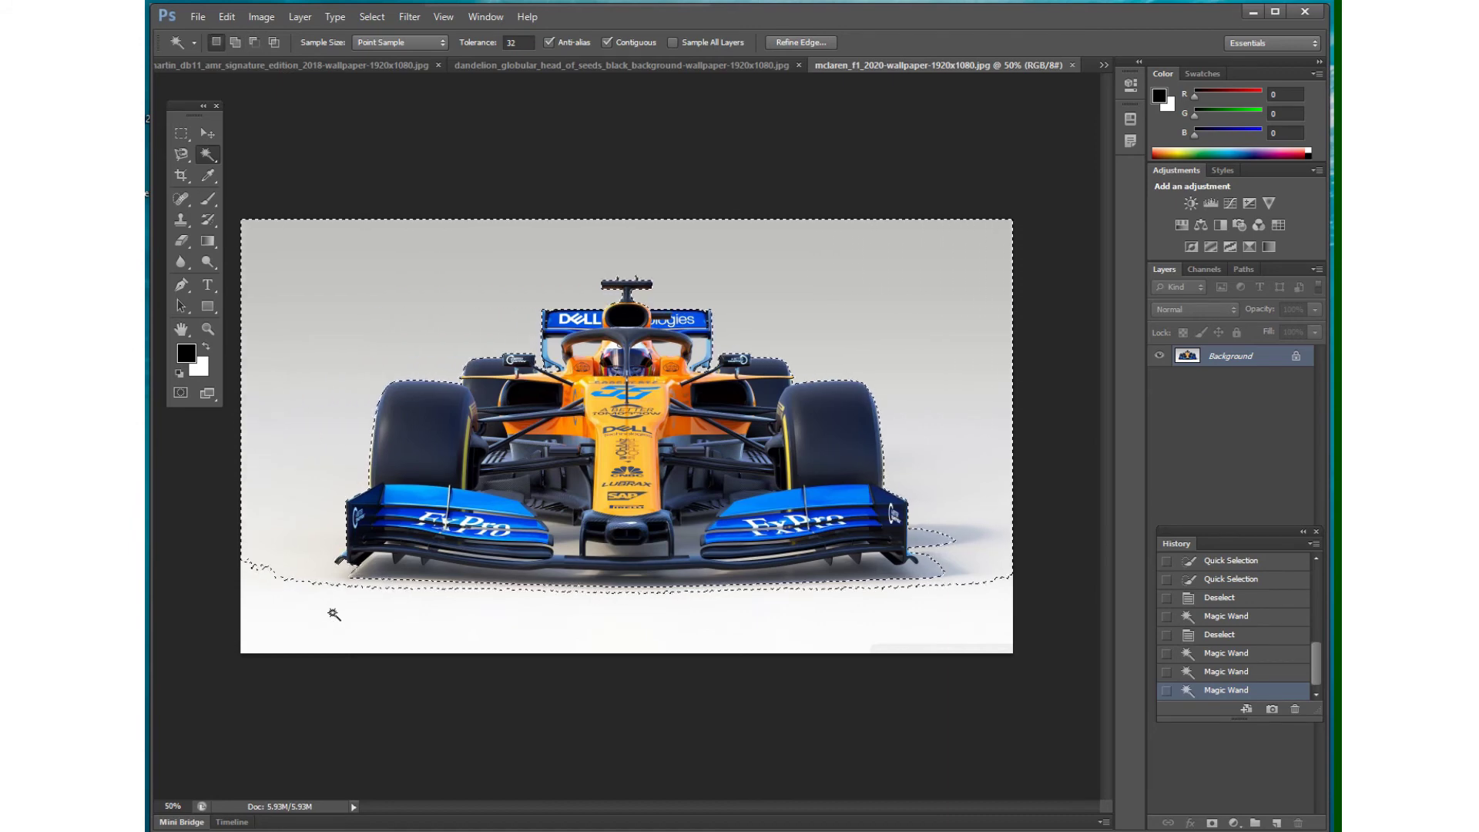
click(254, 42)
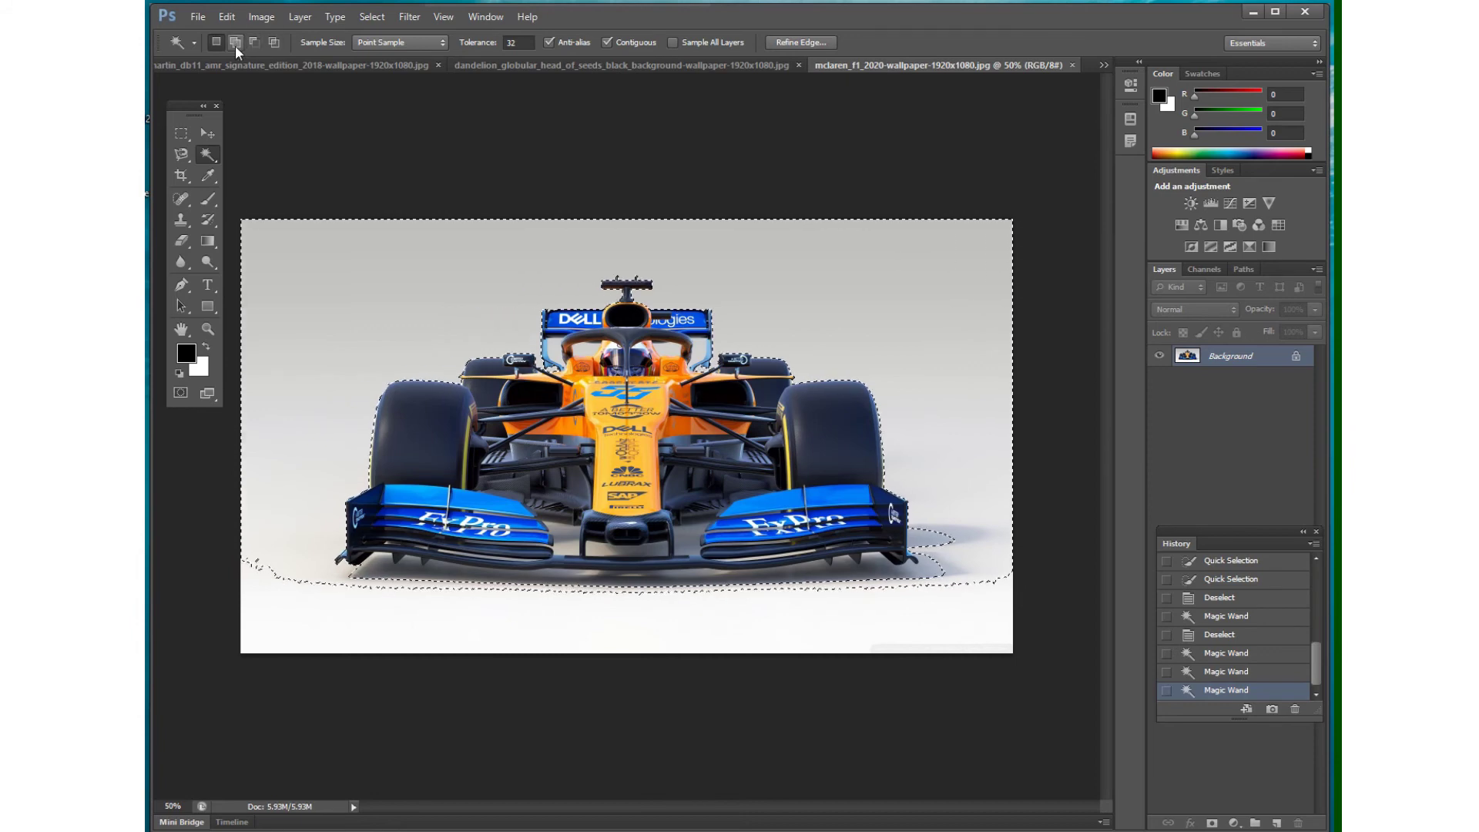
click(234, 42)
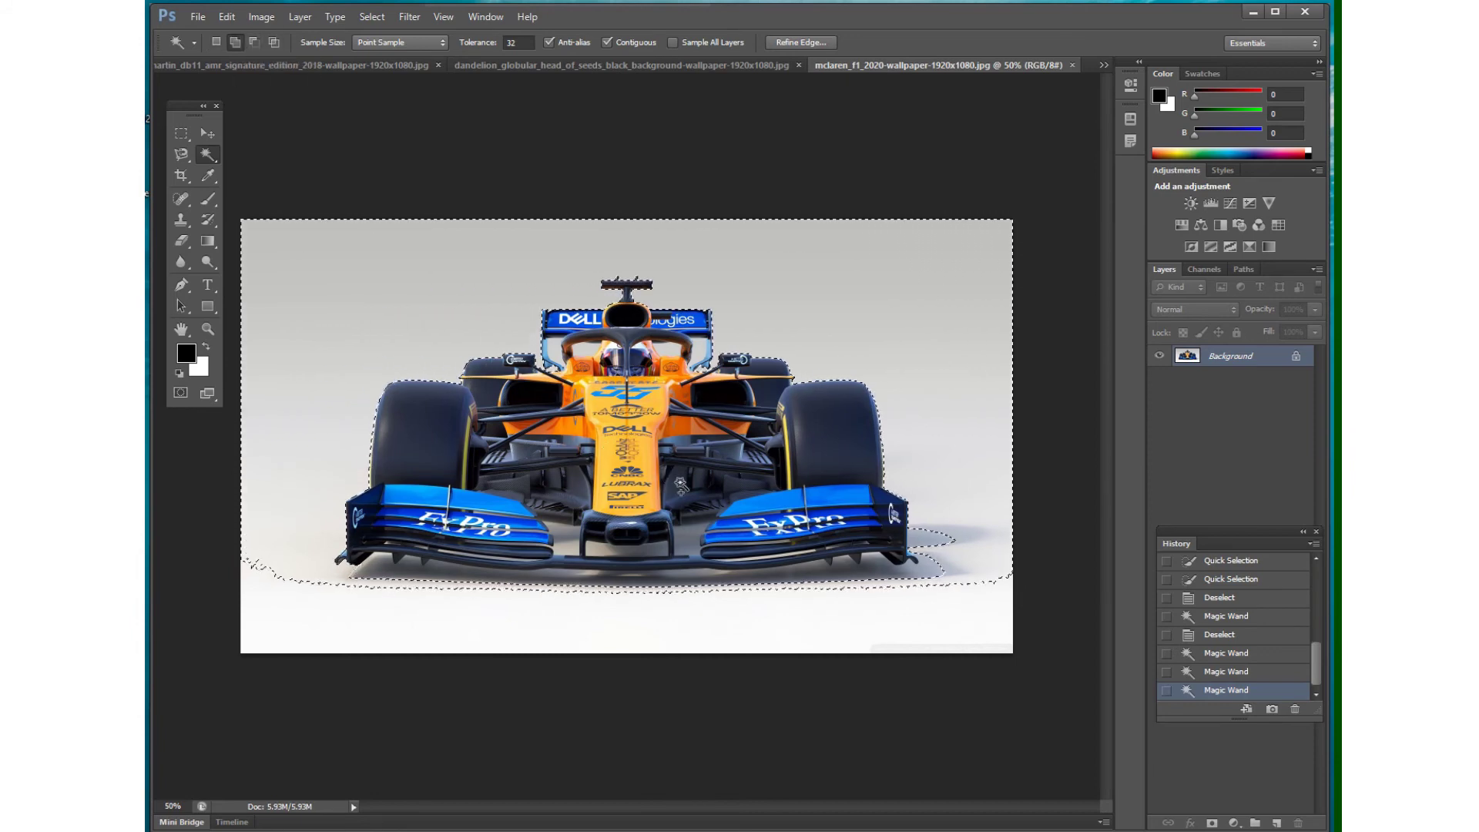
click(969, 619)
click(749, 614)
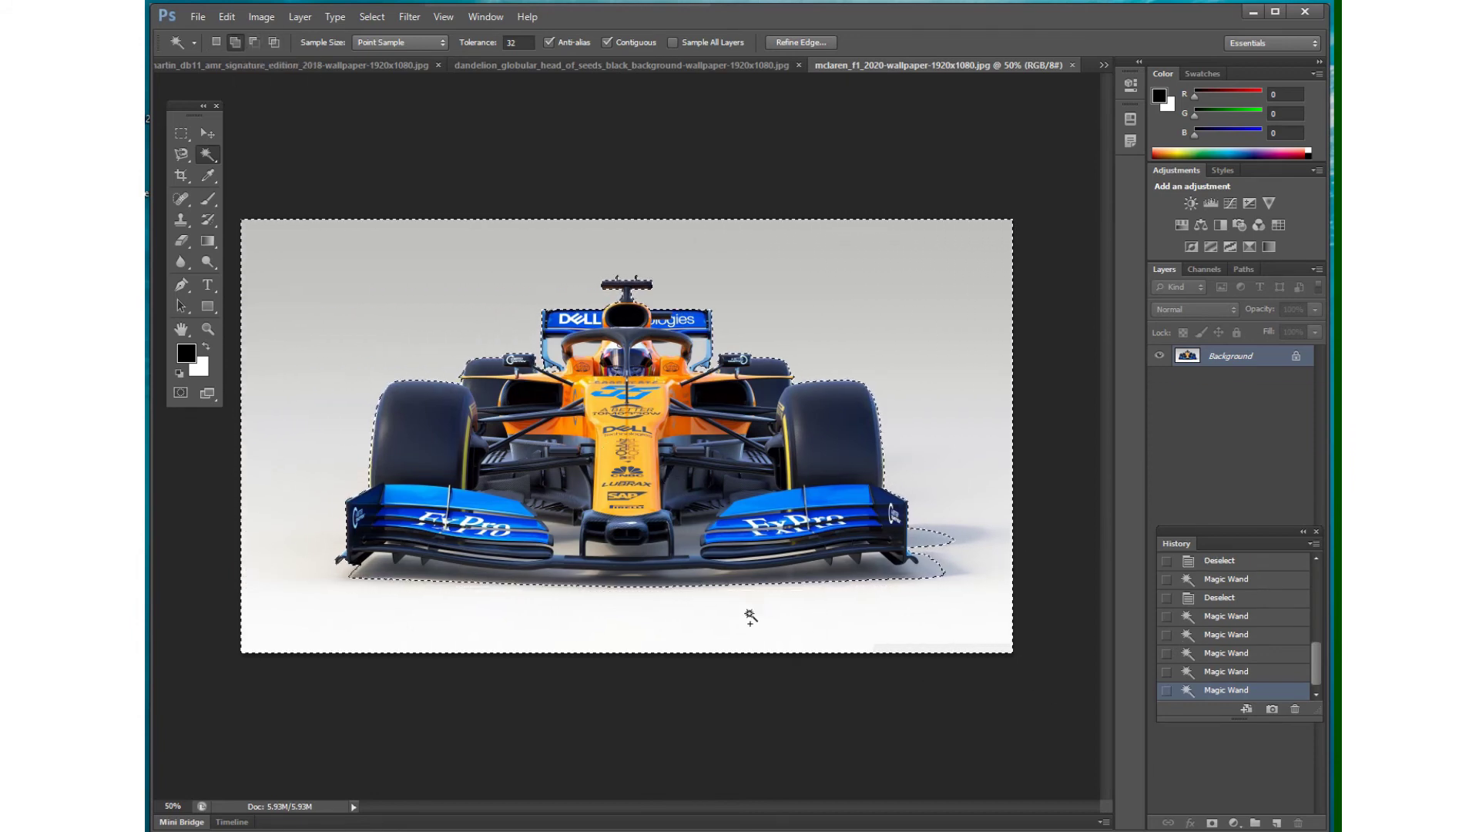
click(278, 602)
Add the enclosed background gaps around the cockpit and above the front wing to the Magic Wand selection
click(871, 416)
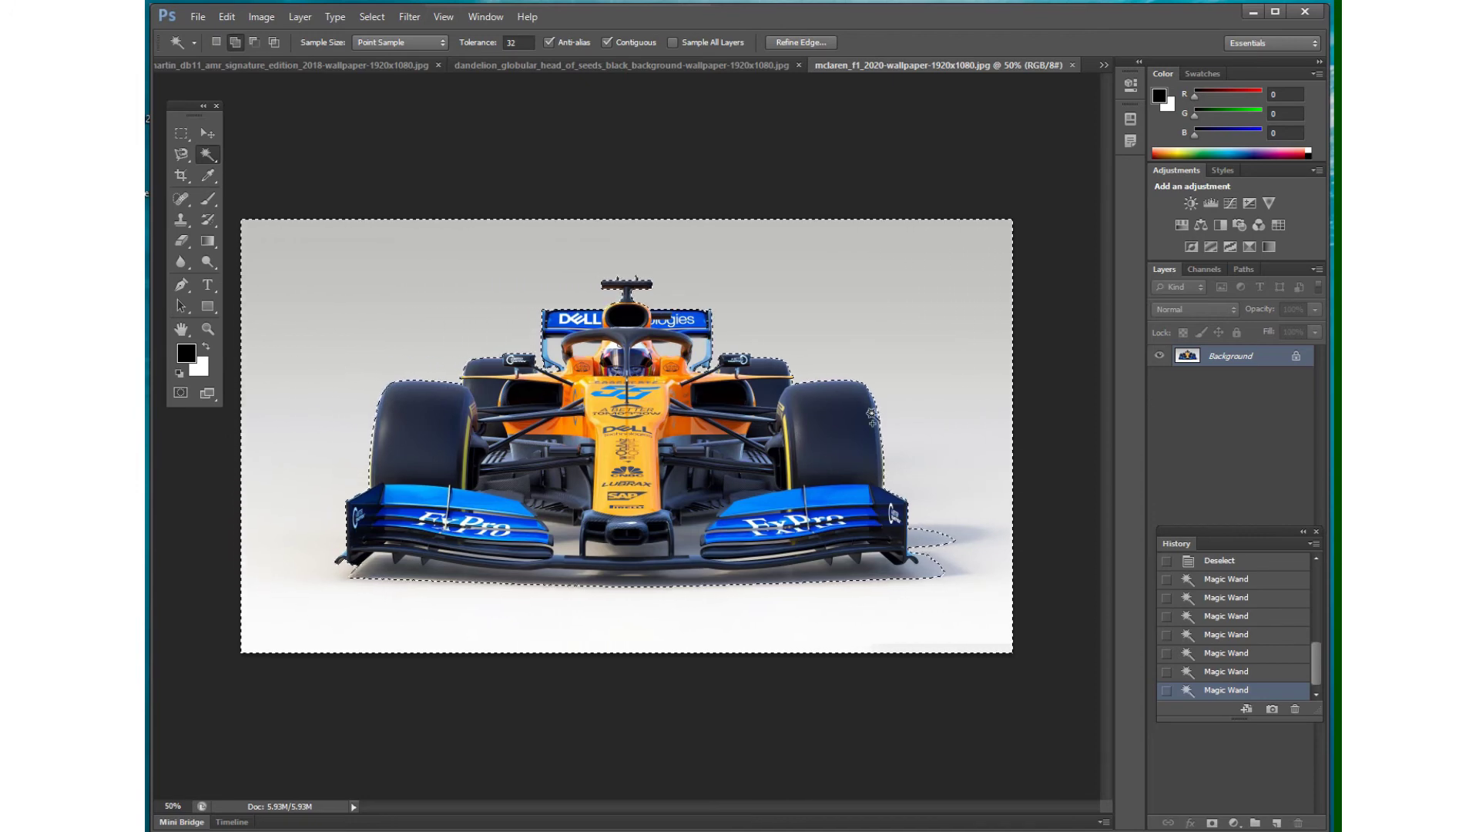
click(672, 353)
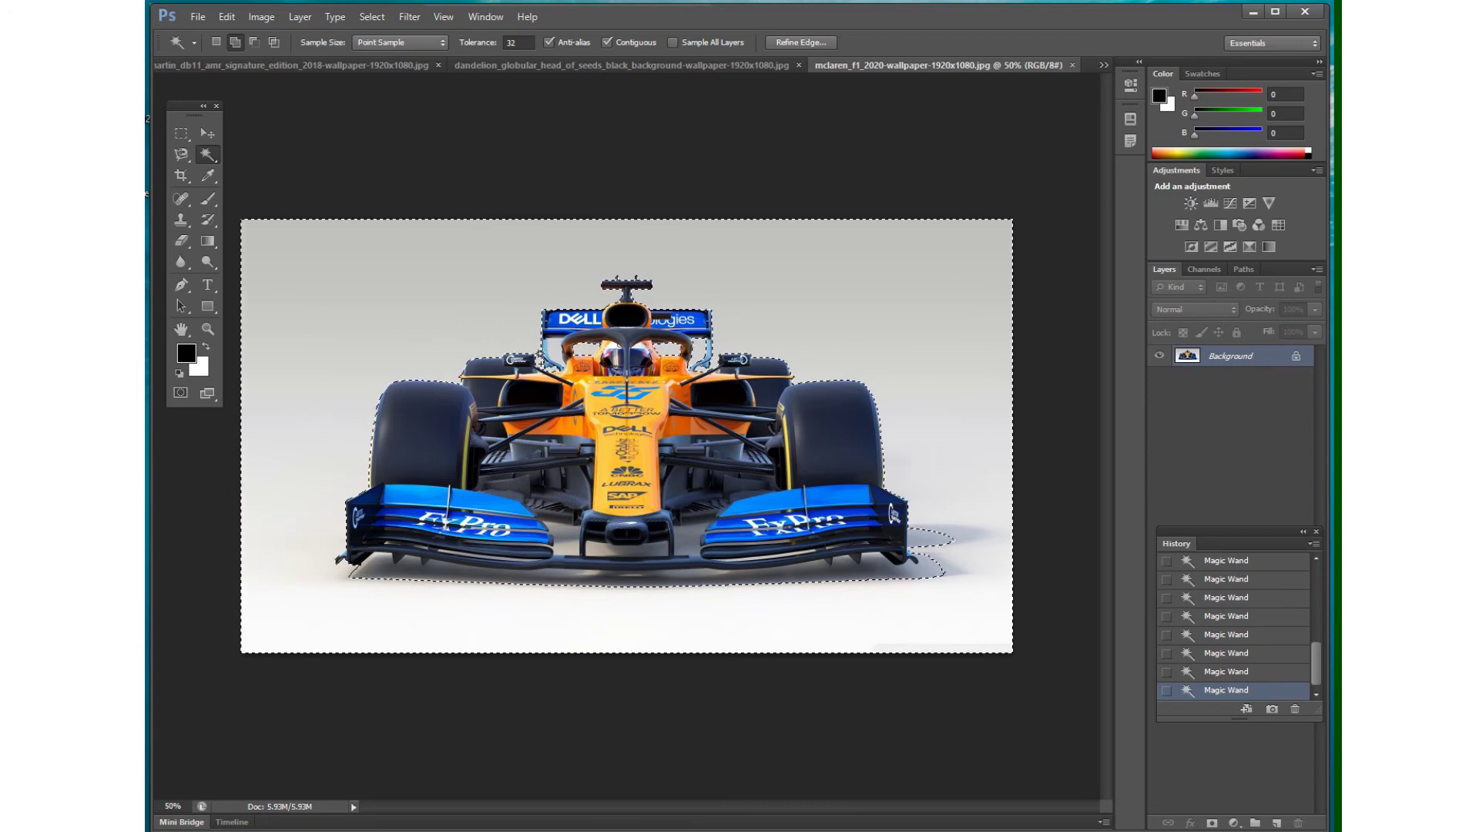
click(566, 534)
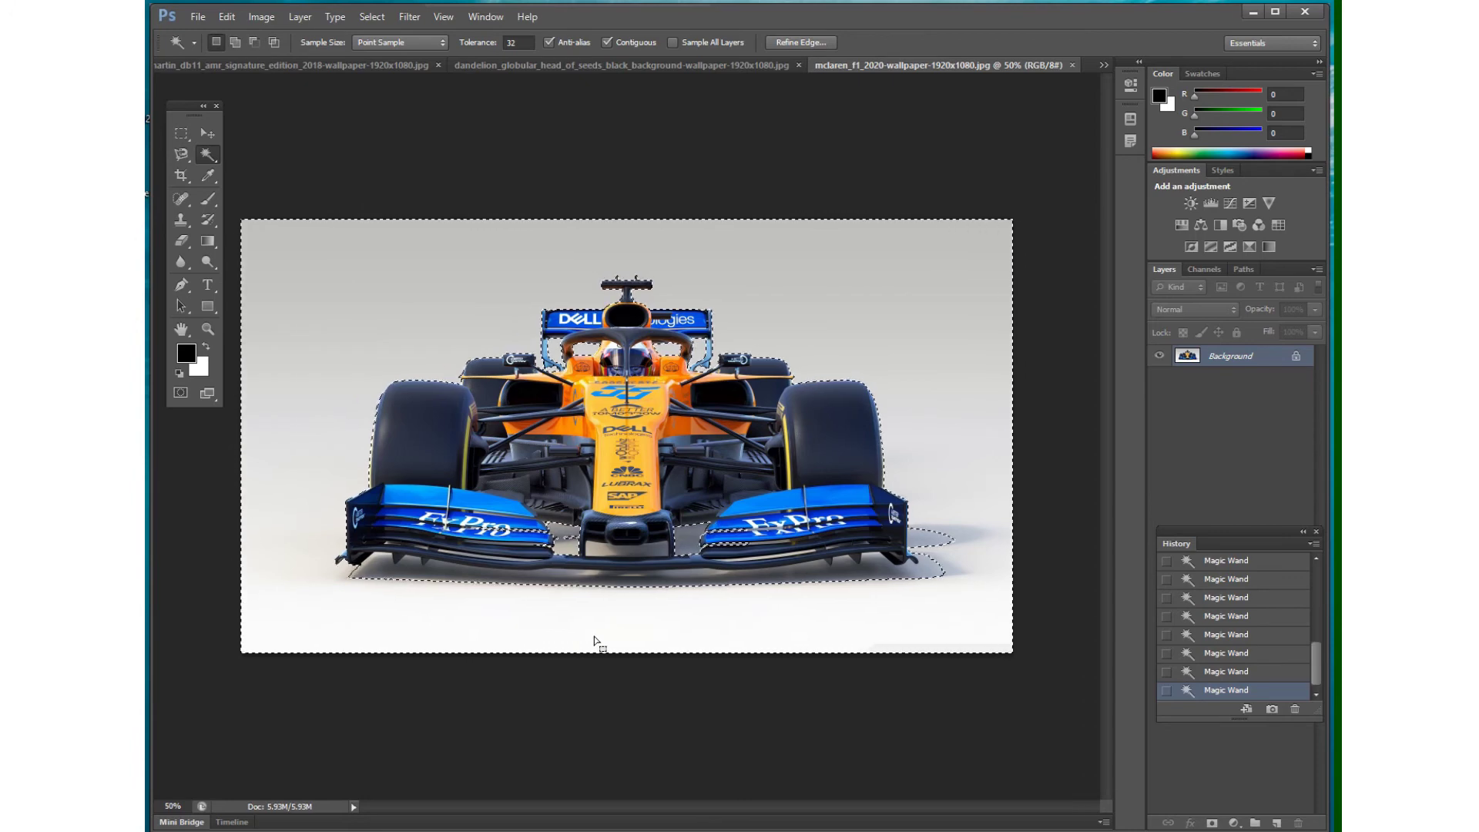
Clear the background selection, sample the grey backdrop once more with the Magic Wand and deselect it
key(ctrl+h)
key(ctrl+d)
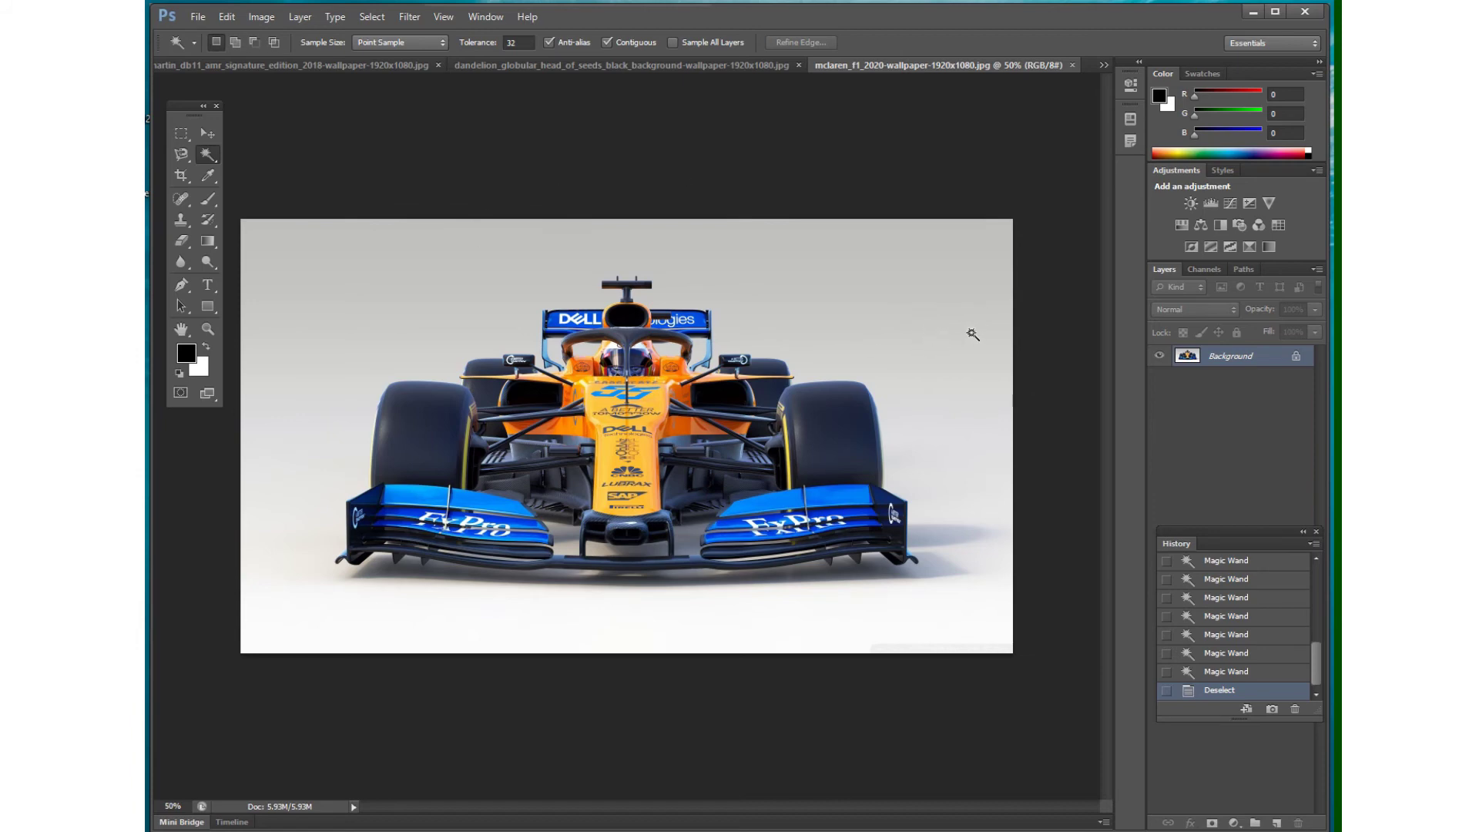
click(946, 336)
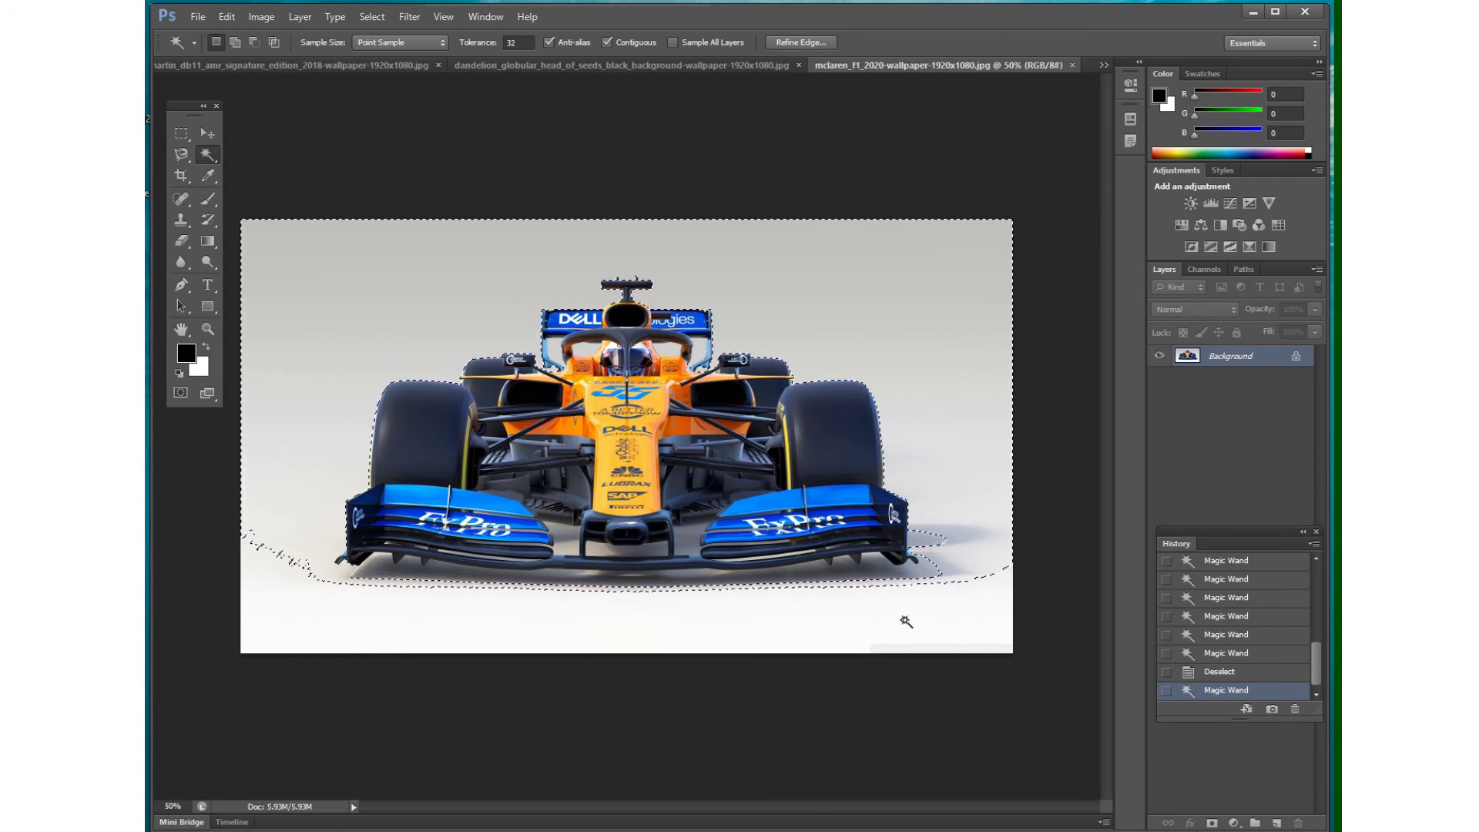
key(ctrl+d)
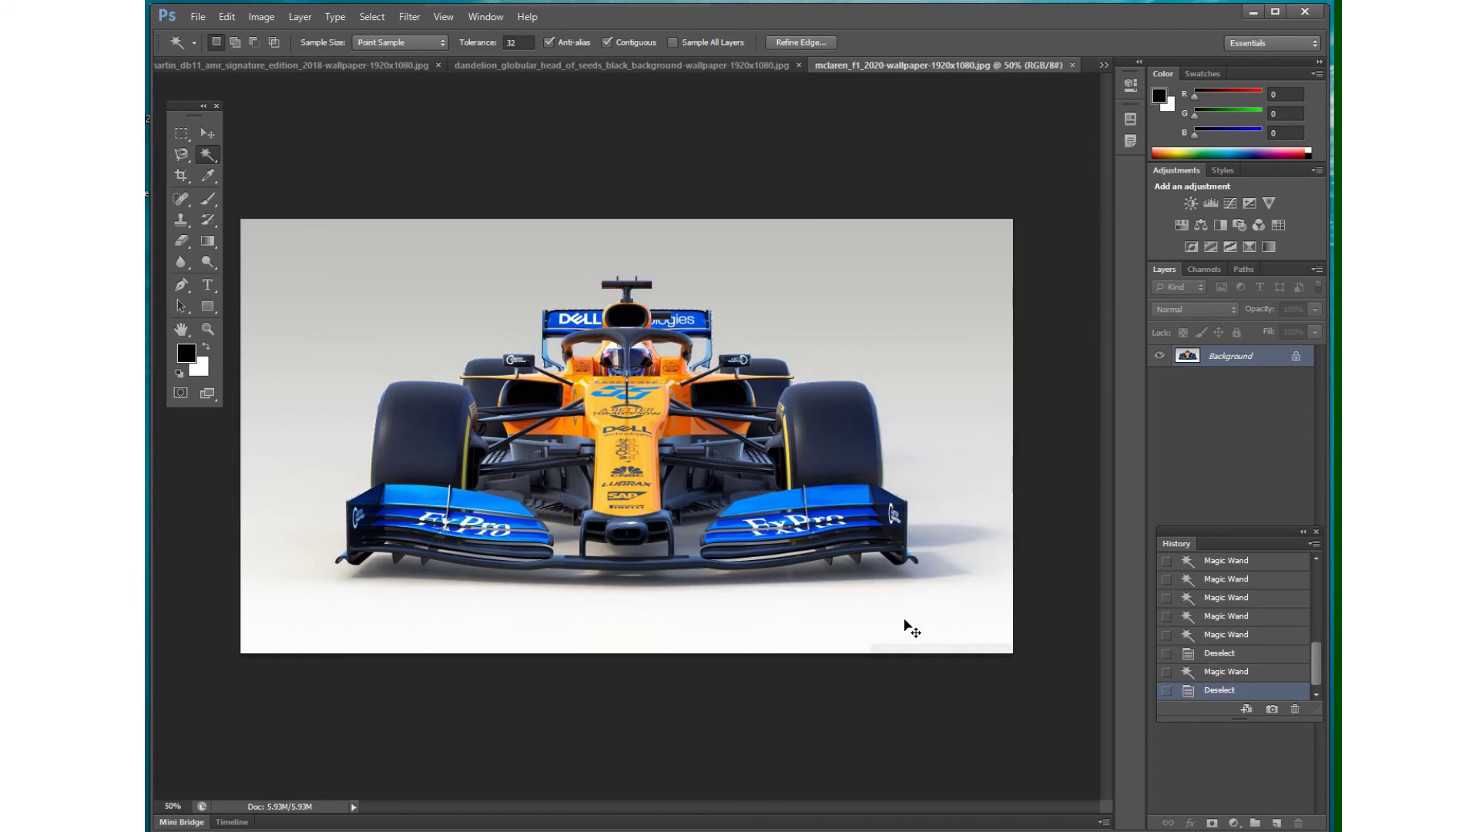
Switch to the Quick Selection Tool, select the car from its front wheel, and subtract a spot there with a 30 px brush
right_click(208, 160)
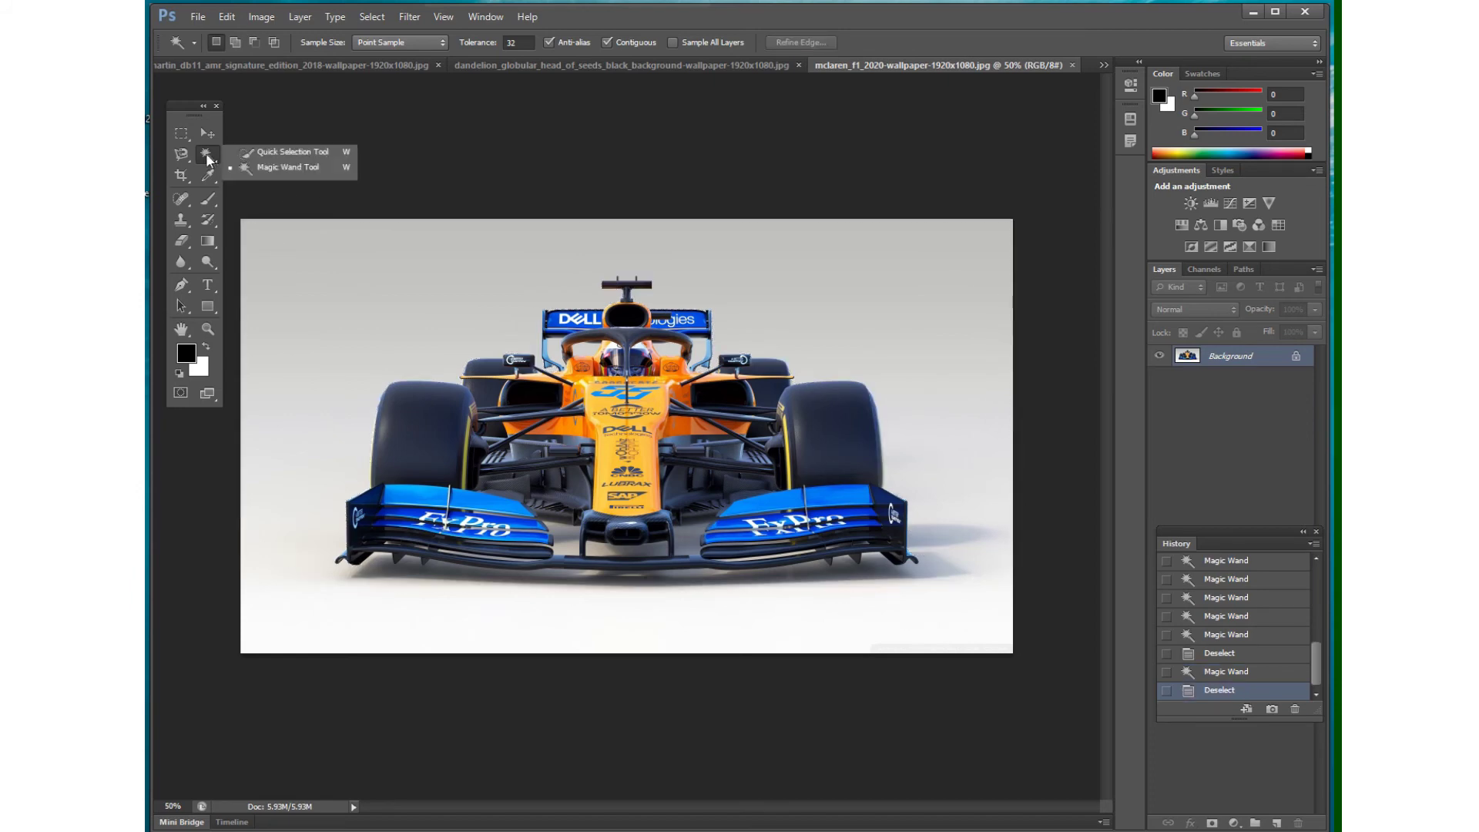
click(285, 153)
mouse_move(817, 454)
mouse_down()
mouse_move(682, 383)
mouse_move(573, 371)
mouse_move(387, 398)
mouse_move(765, 552)
mouse_move(760, 418)
mouse_move(769, 445)
mouse_up()
key(bracketright)
key(bracketright)
key(bracketright)
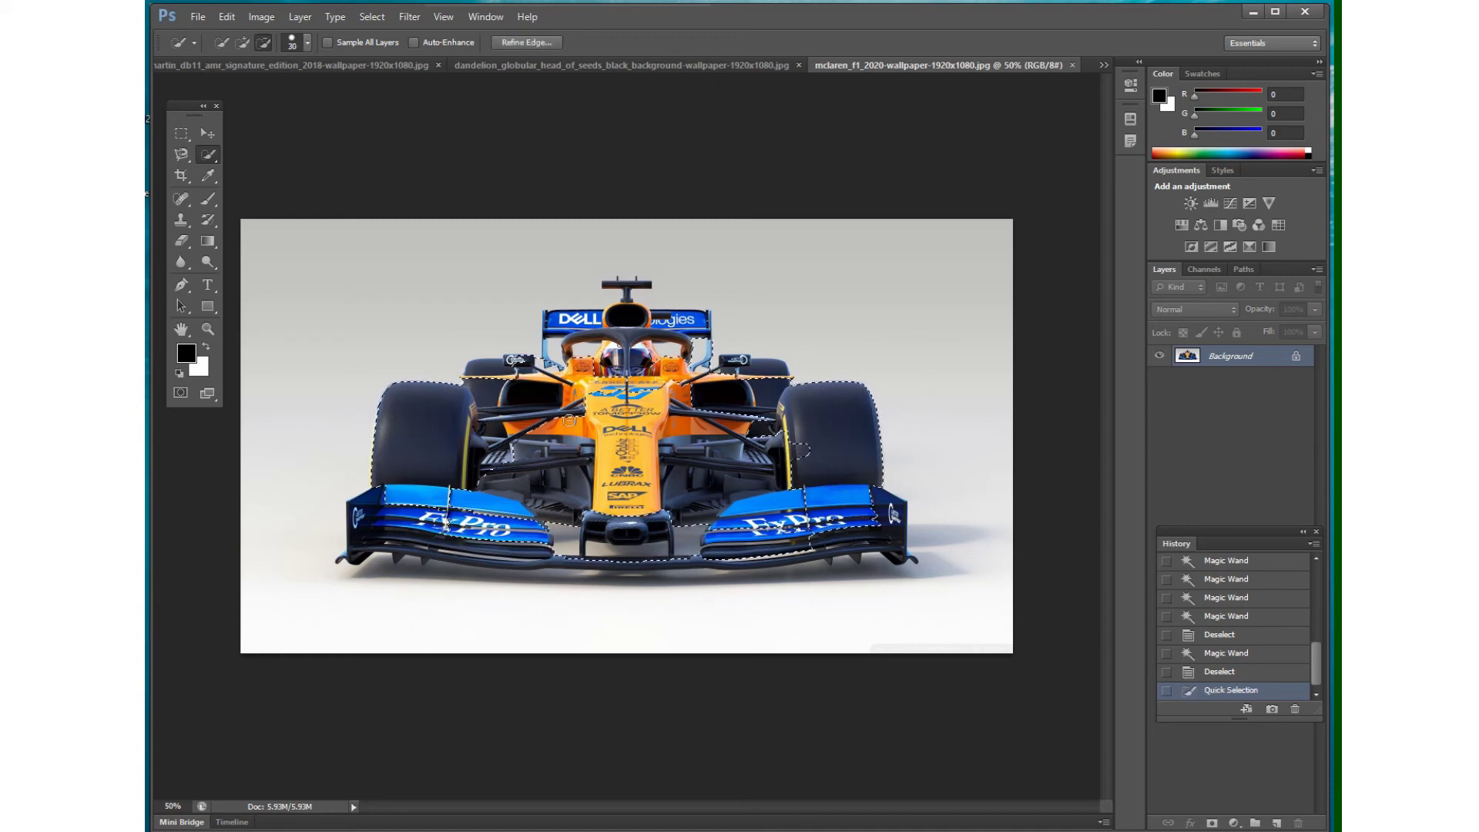
click(801, 451)
Set Quick Selection to add mode and add the area beside the front tyre's lower edge
click(243, 42)
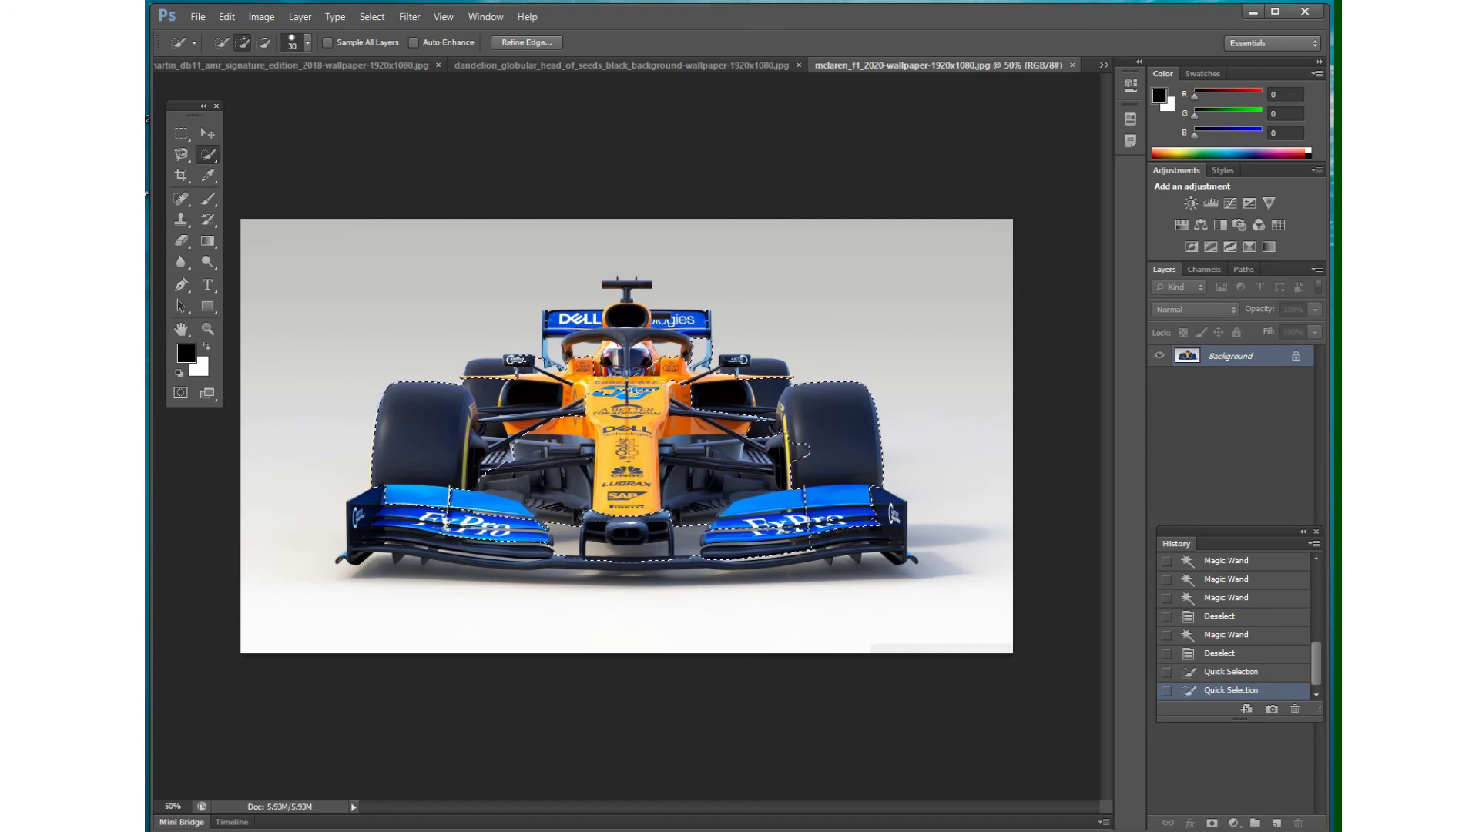
click(885, 482)
click(886, 482)
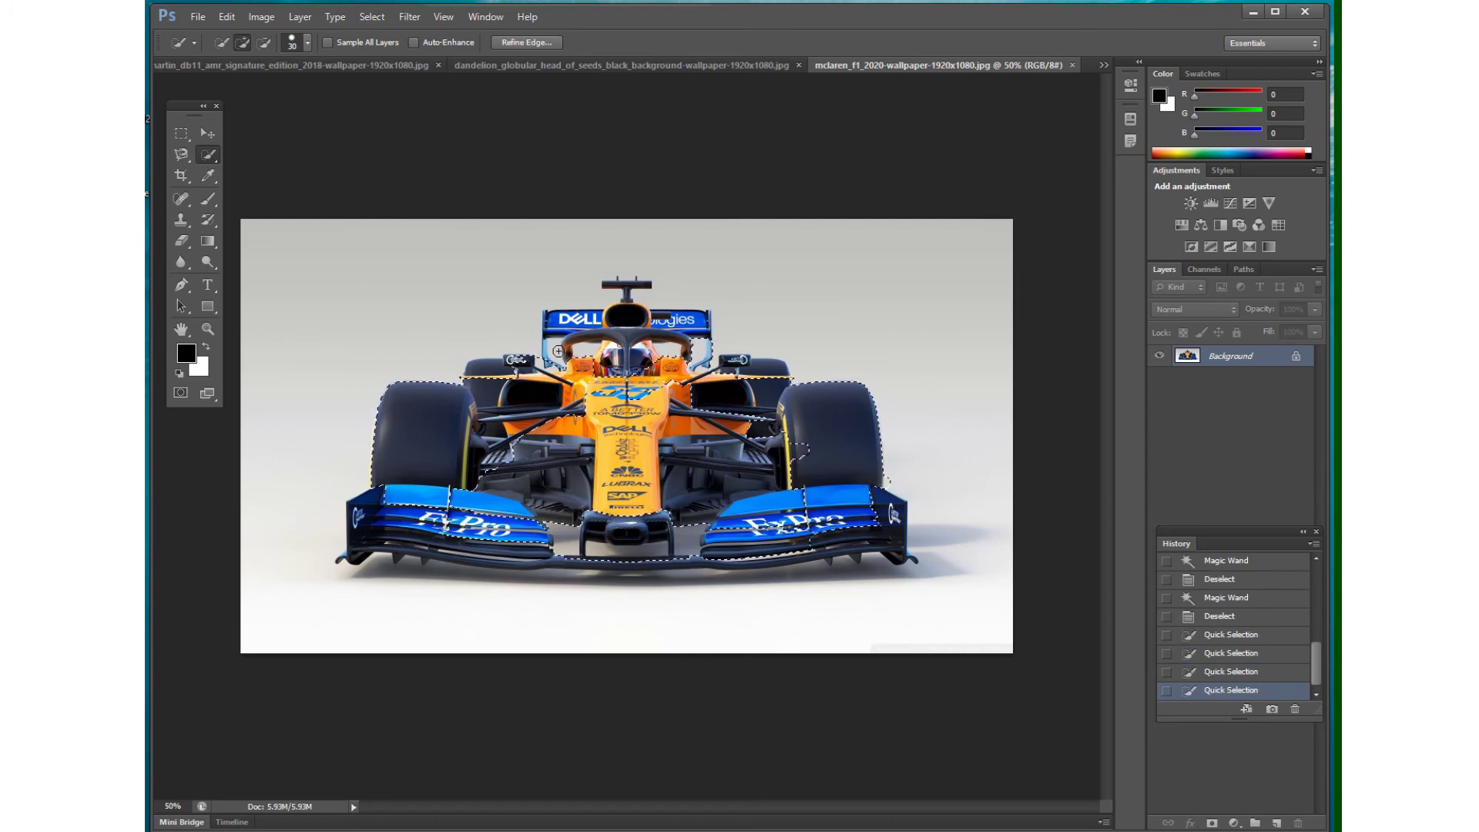
Clear the car selection and select a small spot of the grey backdrop with Quick Selection
key(ctrl+d)
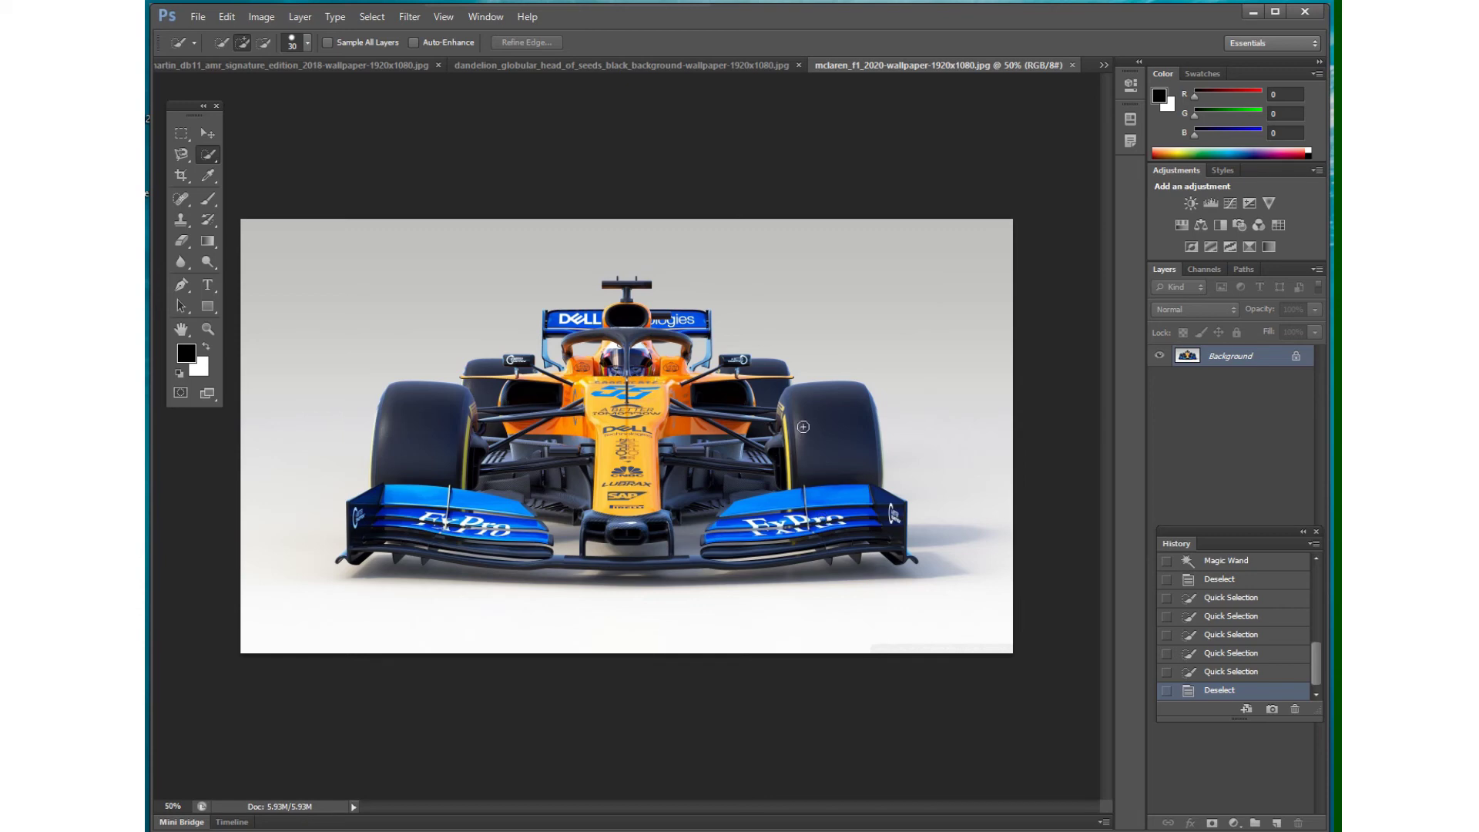
click(948, 320)
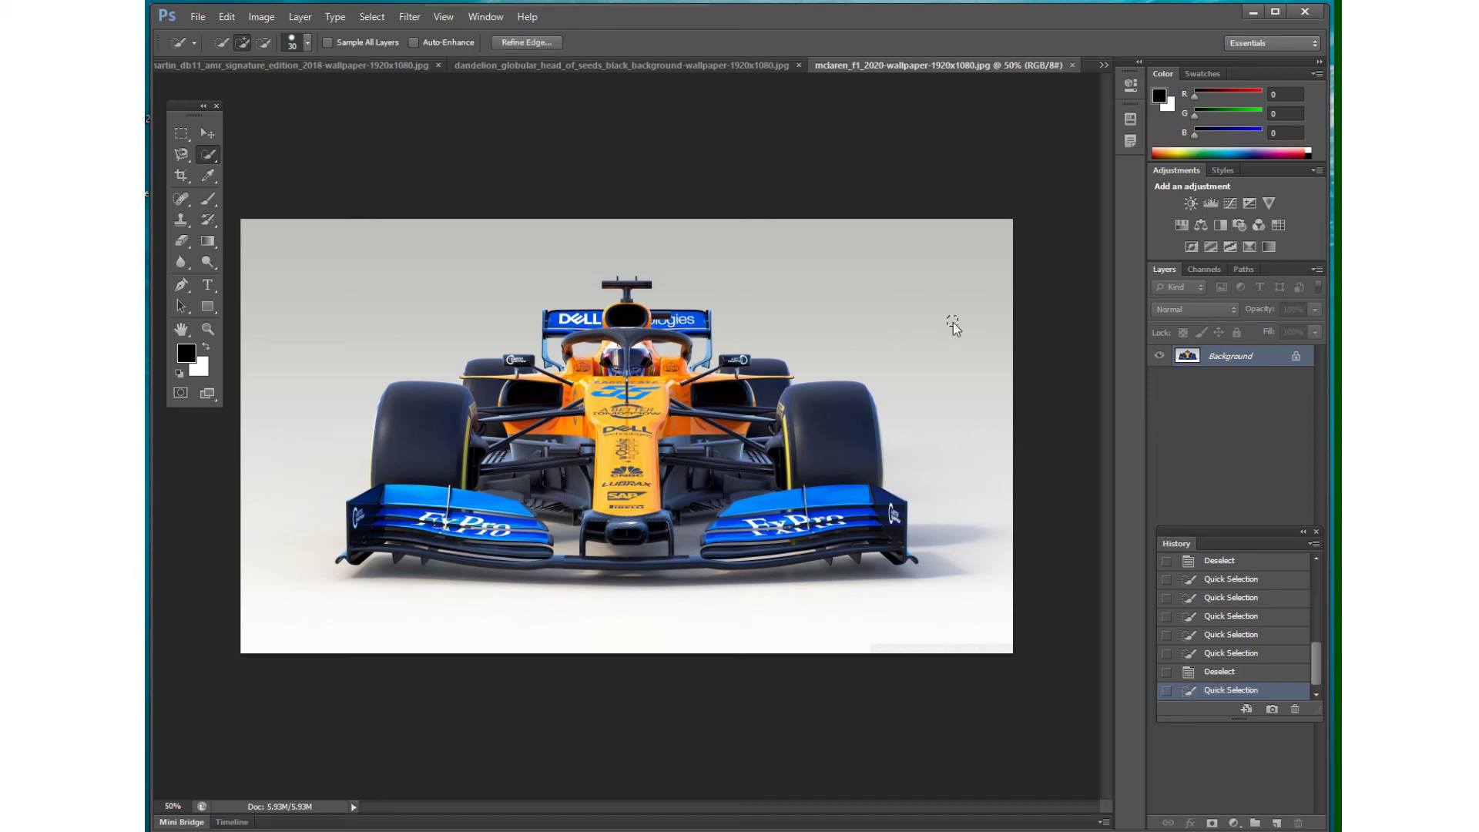
Select the grey backdrop and the white floor with the Magic Wand Tool, and invert the selection onto the racing car
right_click(210, 155)
click(262, 168)
click(884, 299)
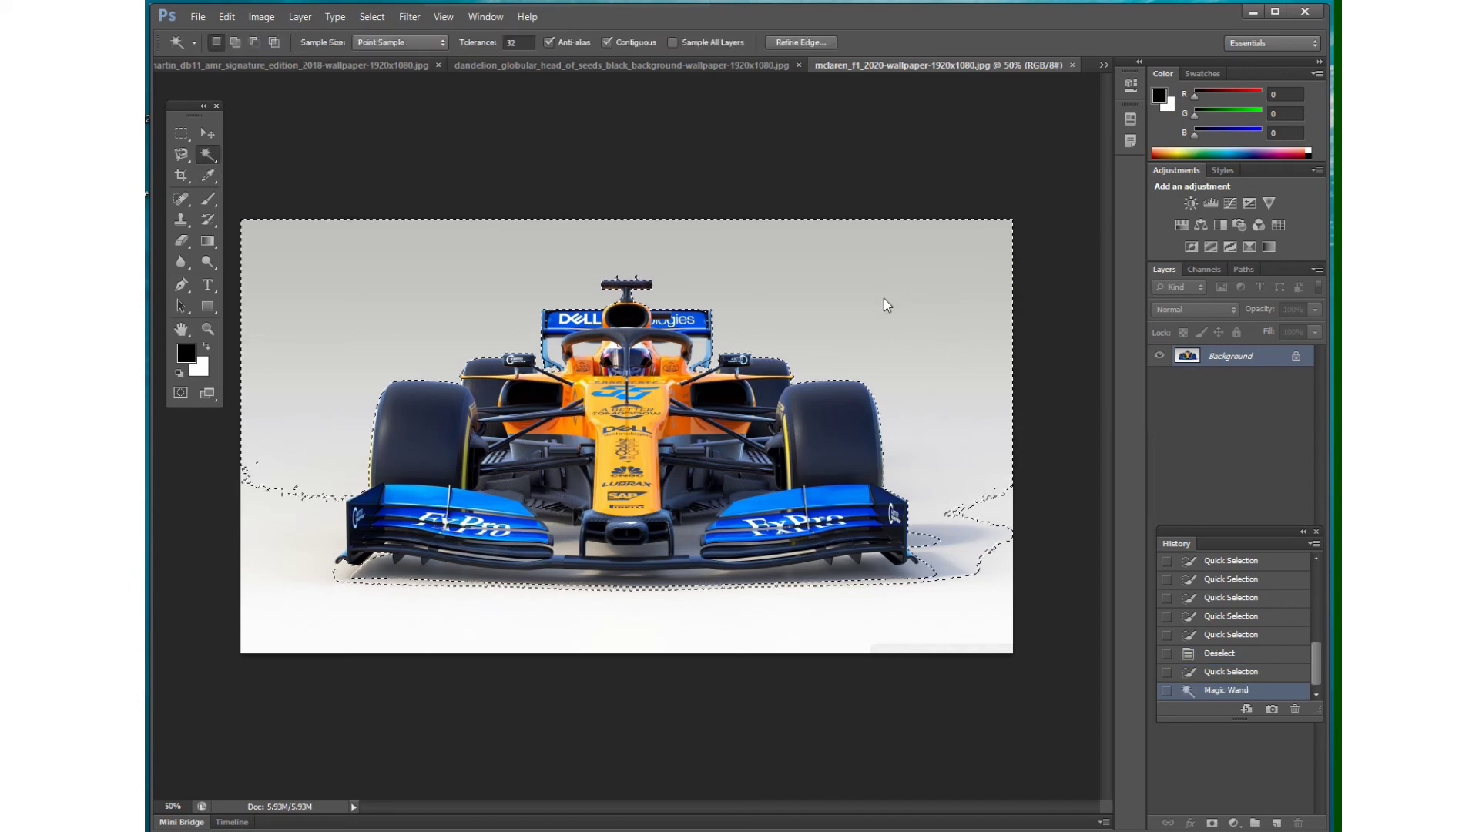
click(965, 612)
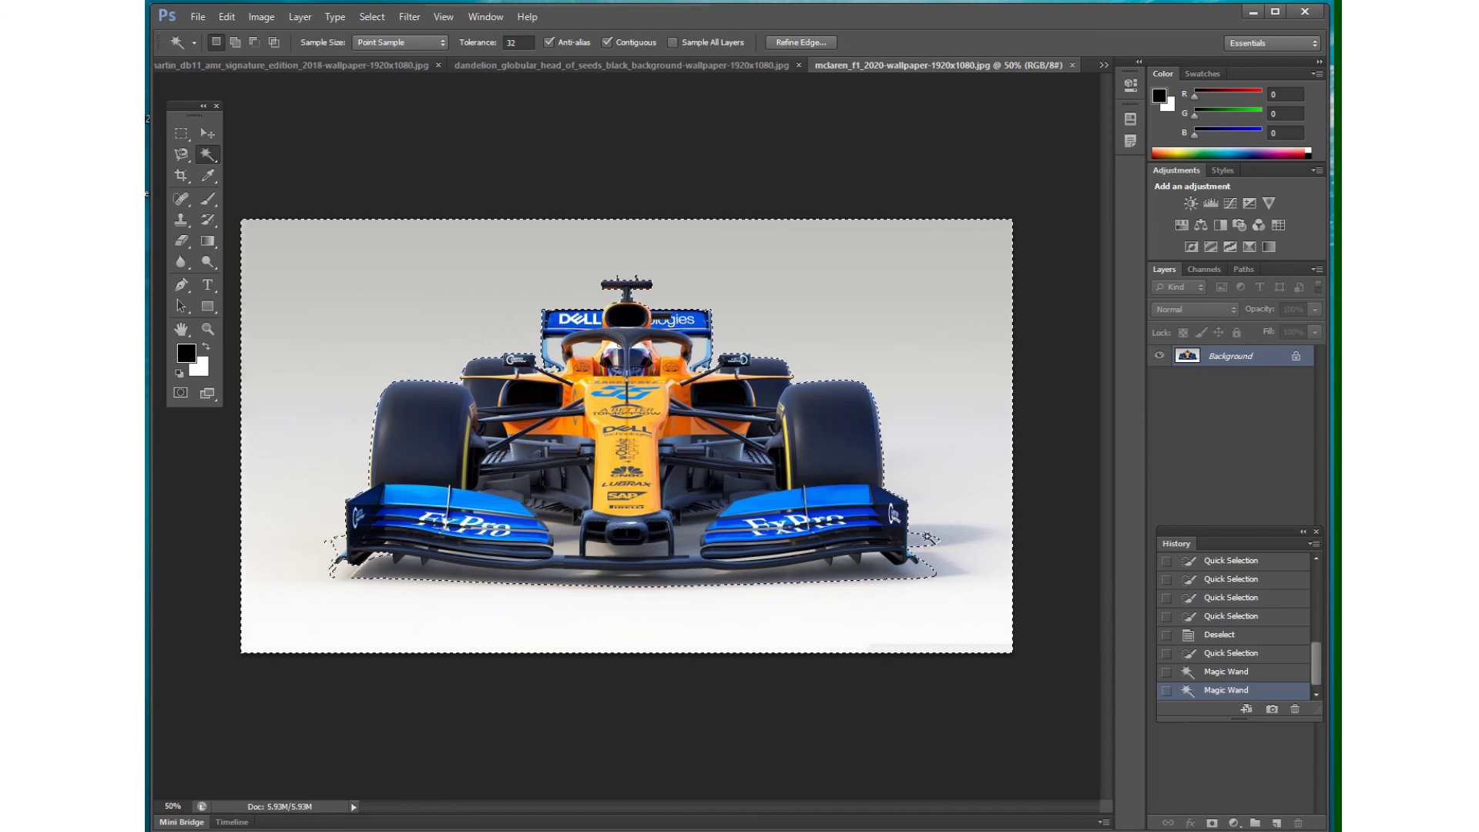
click(371, 17)
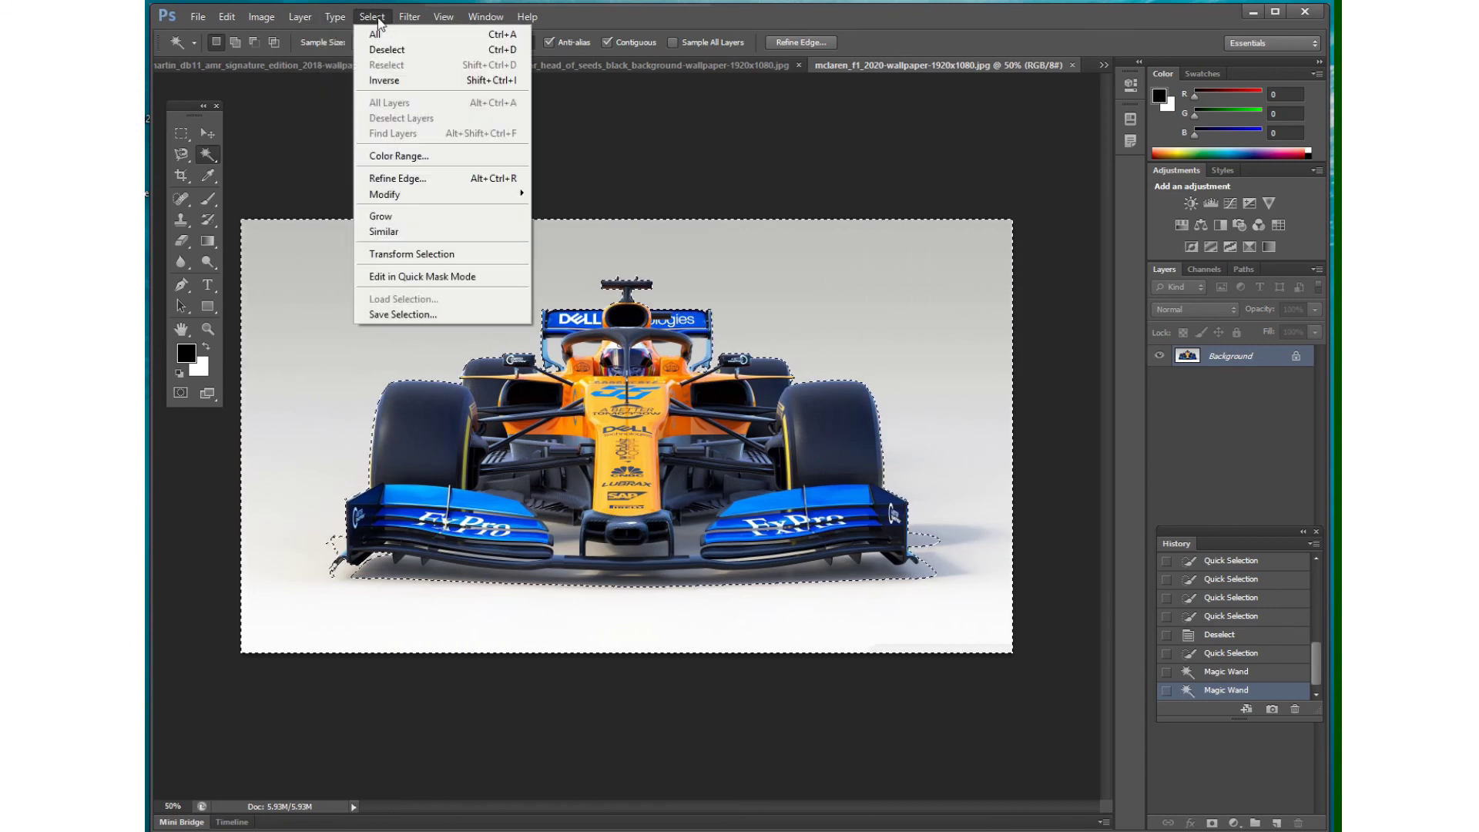
click(383, 81)
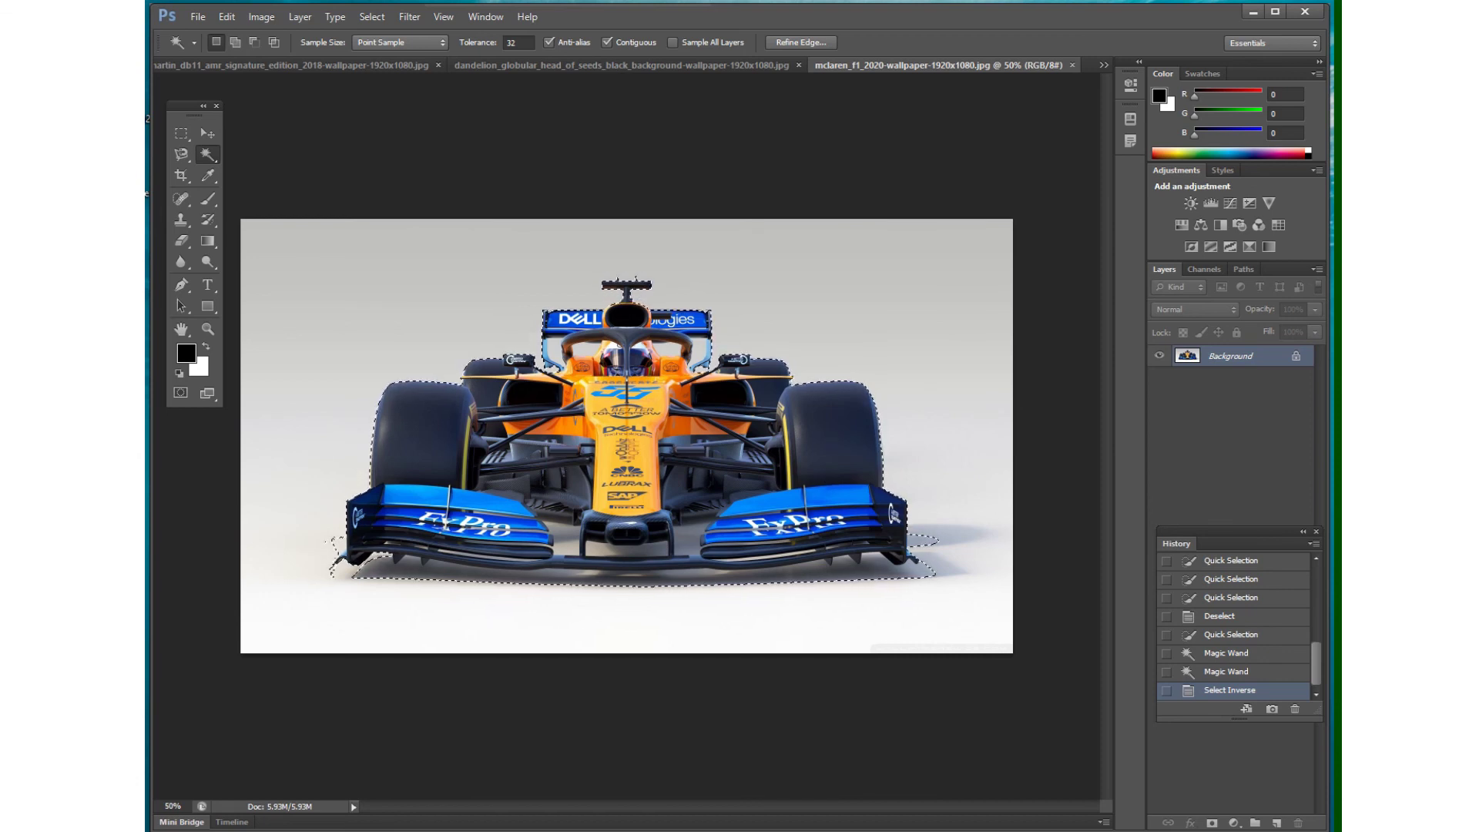
Switch to the open portrait photo of the bearded man in the blue shirt
right_click(203, 156)
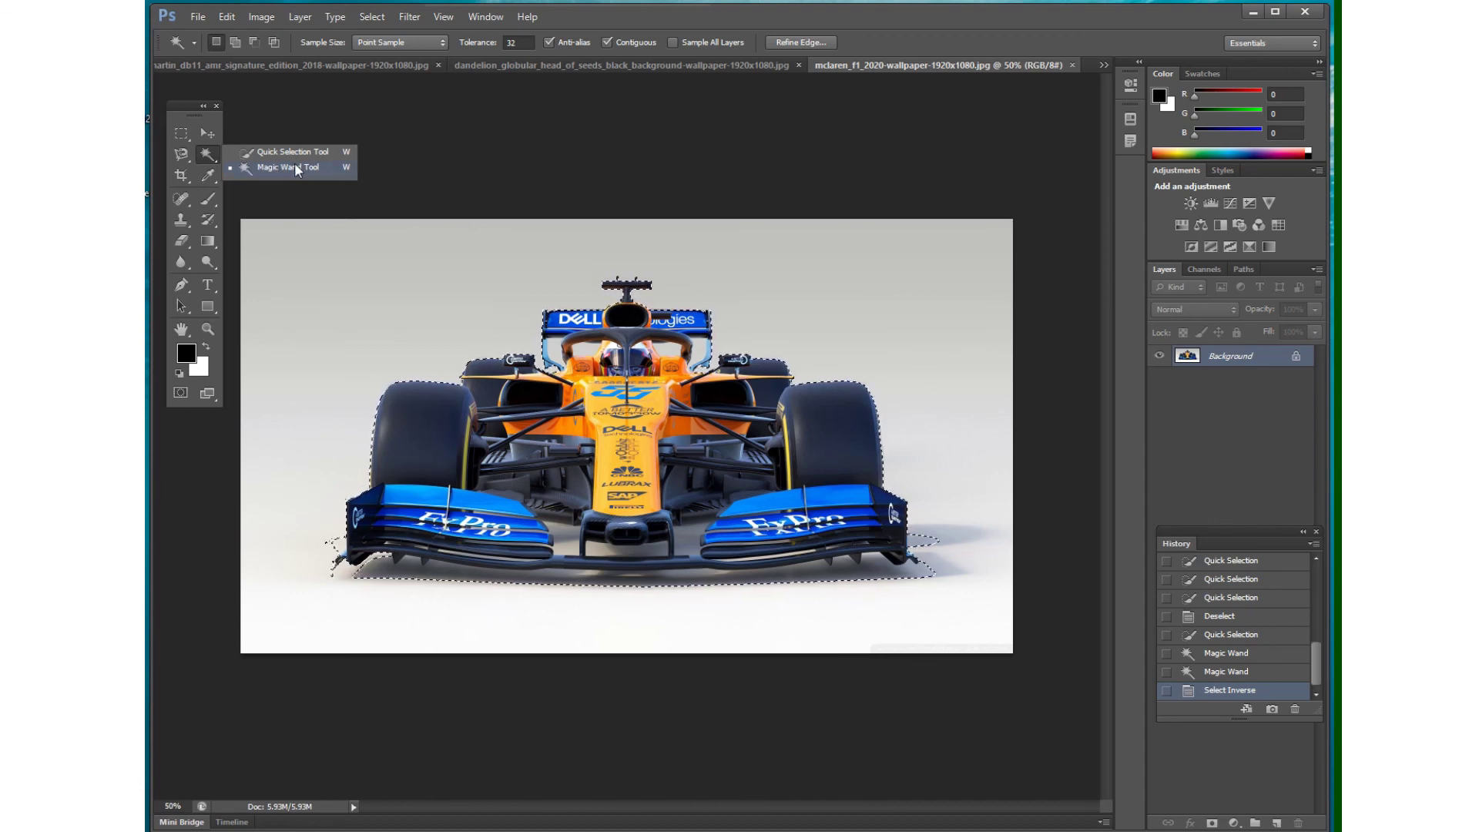
click(982, 66)
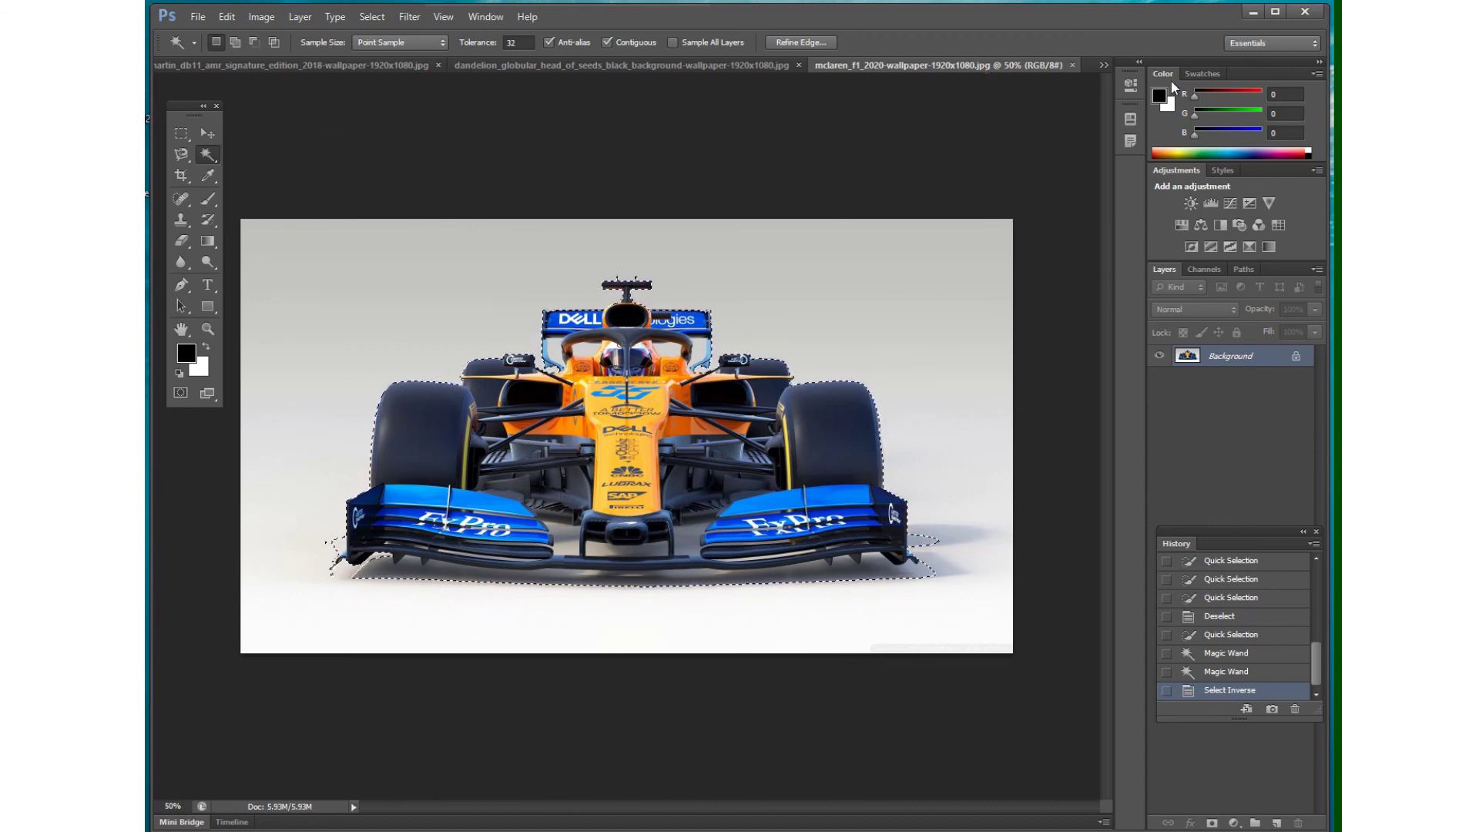
click(1103, 66)
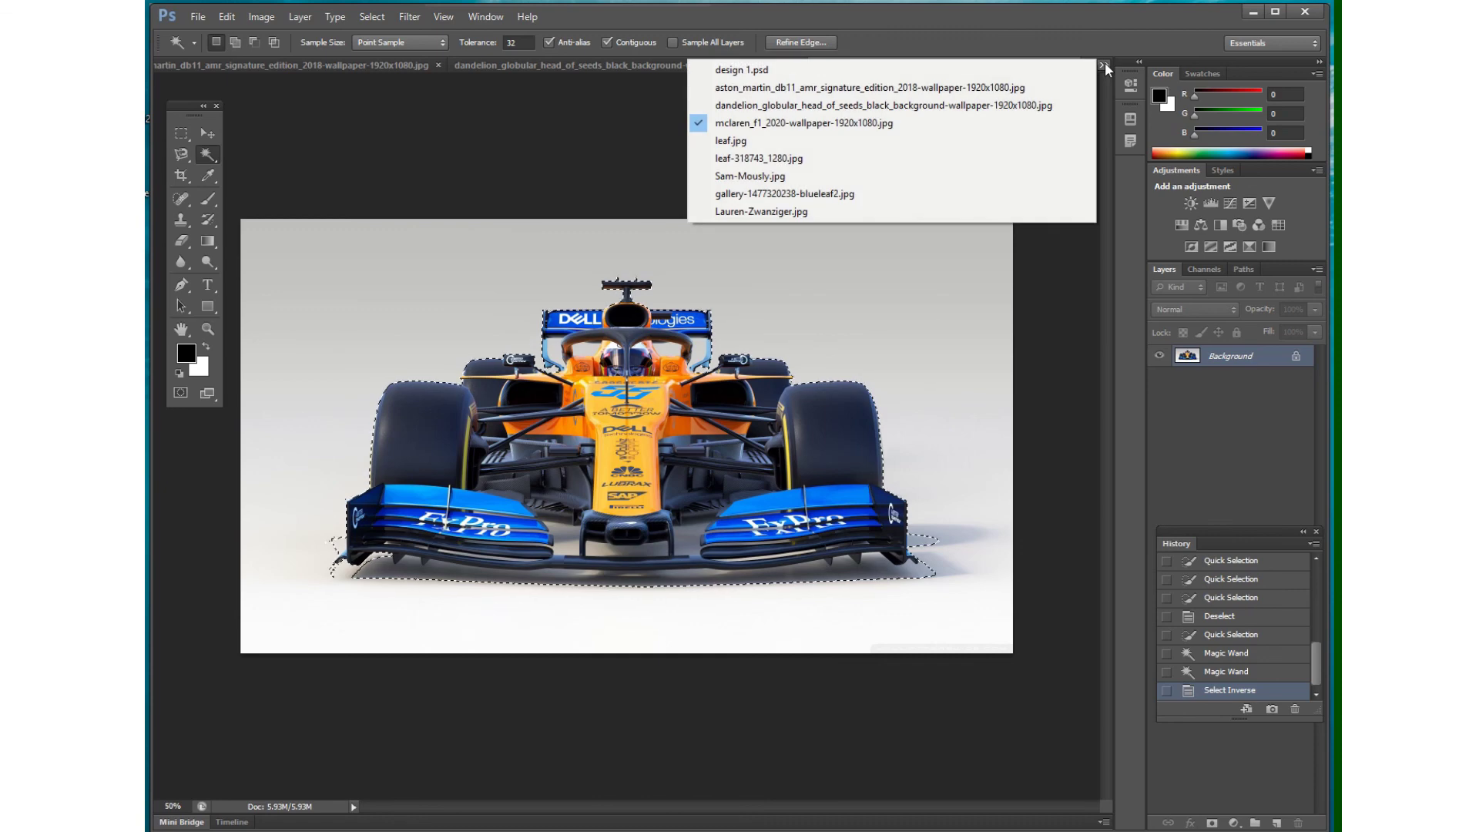
click(793, 177)
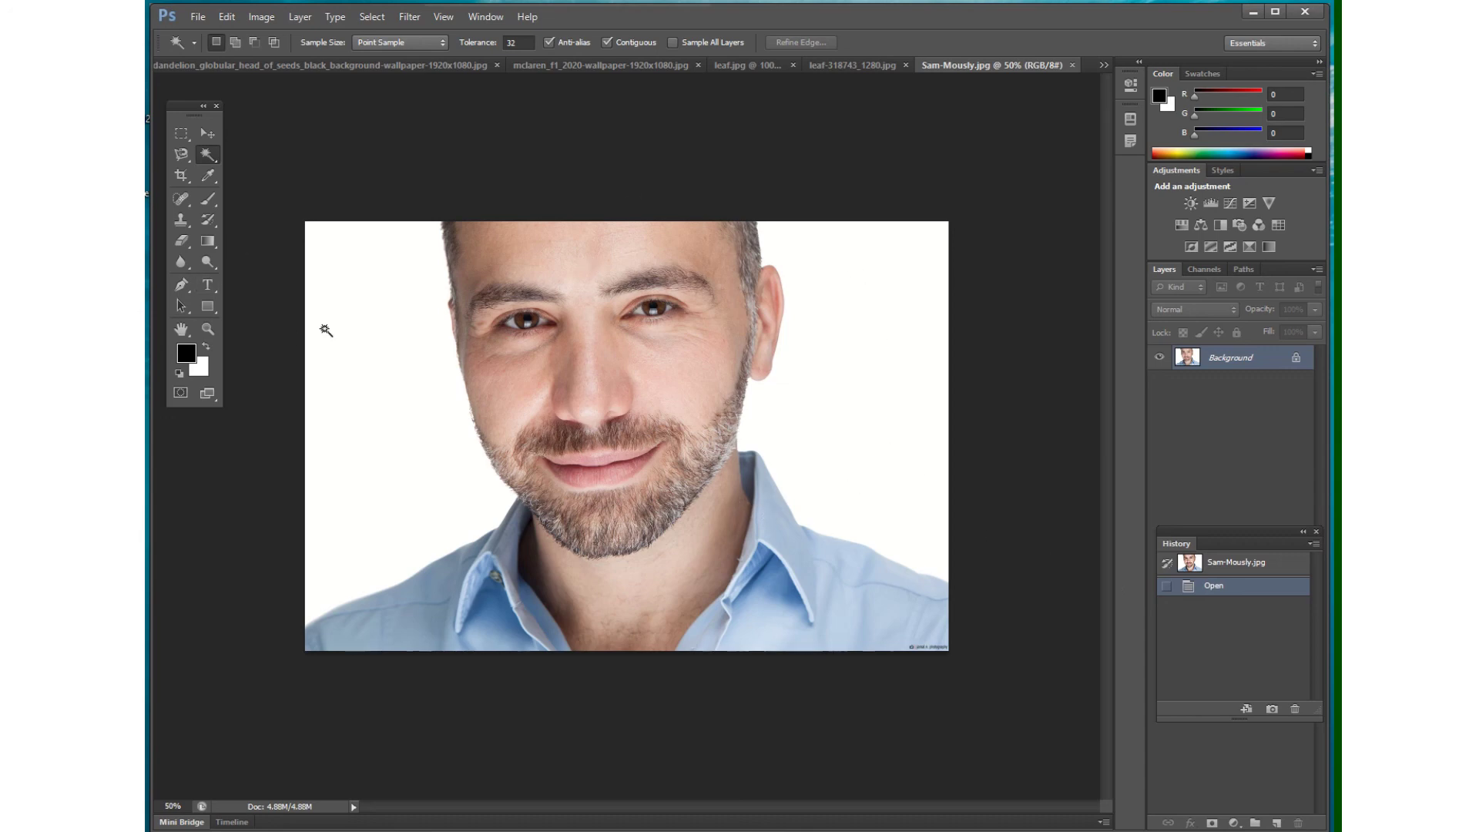
Select the man's face, neck and shirt with the Quick Selection Tool, and clear the selection
click(212, 158)
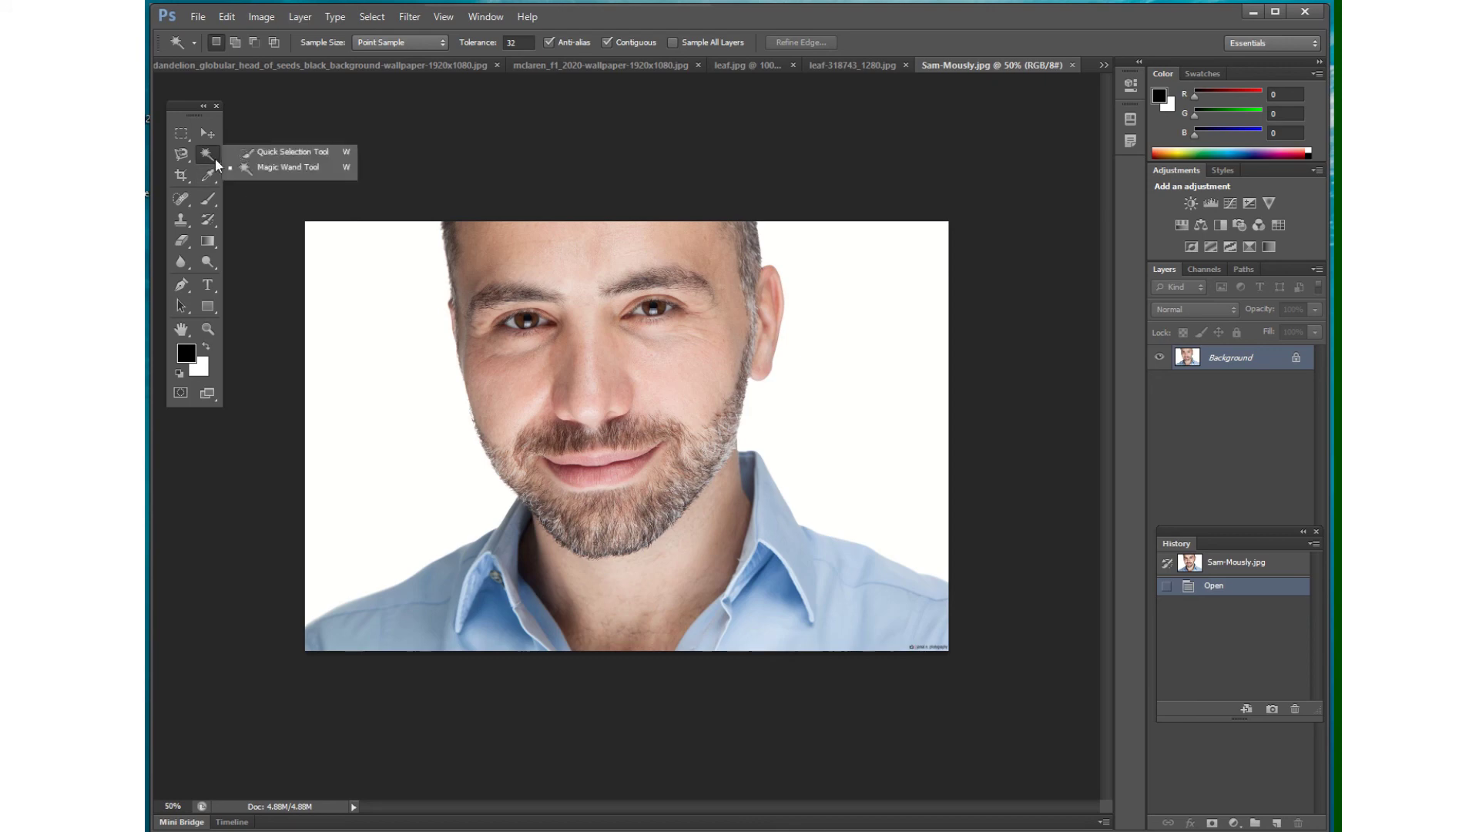
click(262, 157)
drag(625, 339, 549, 532)
mouse_move(512, 580)
mouse_down()
mouse_move(449, 619)
mouse_move(387, 622)
mouse_up()
mouse_move(688, 609)
mouse_down()
mouse_move(847, 609)
mouse_move(885, 633)
mouse_up()
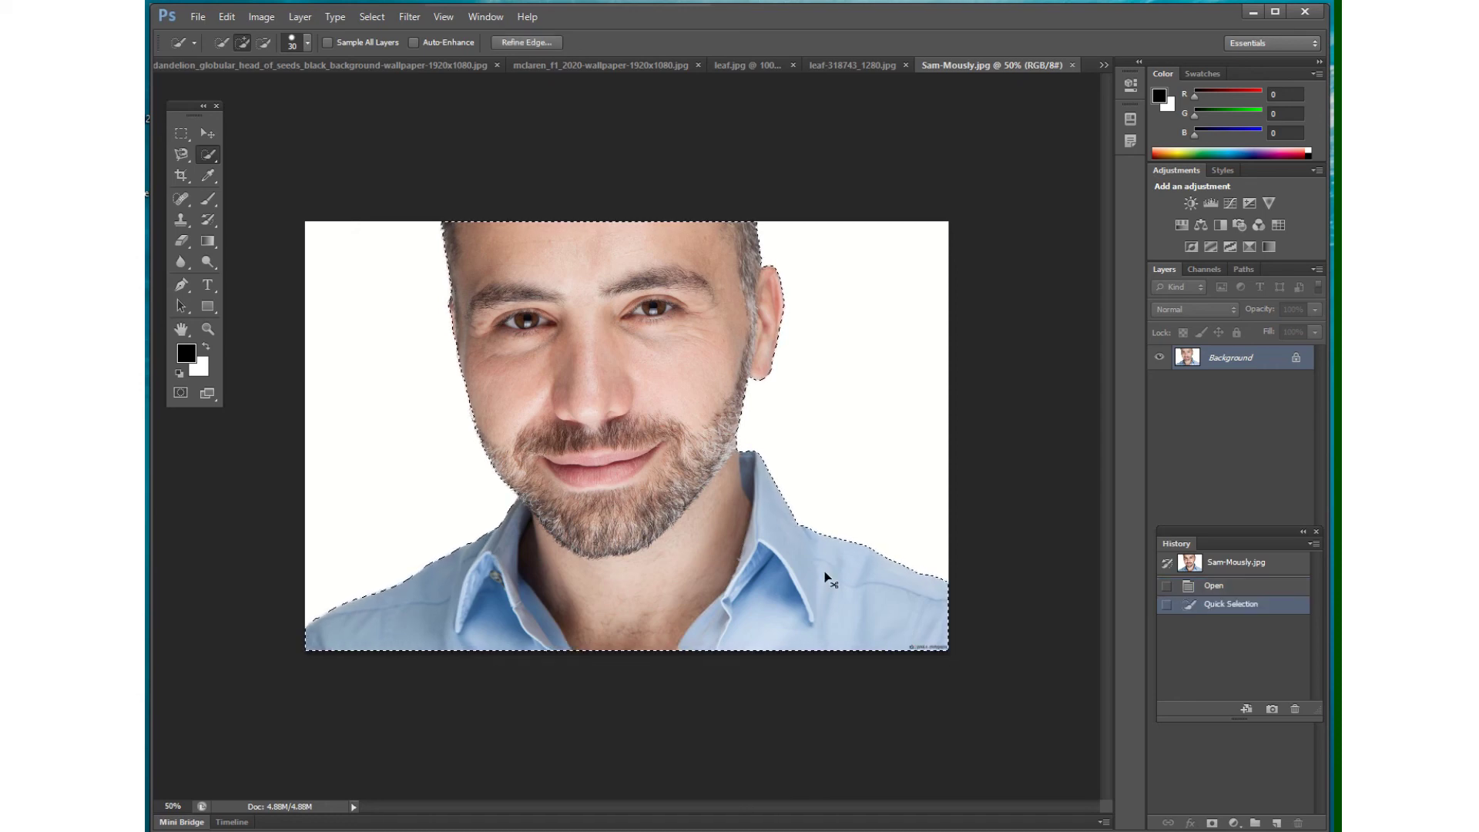
key(ctrl+d)
Select the white background on both sides of the man with the Magic Wand Tool, and invert the selection onto him
click(209, 156)
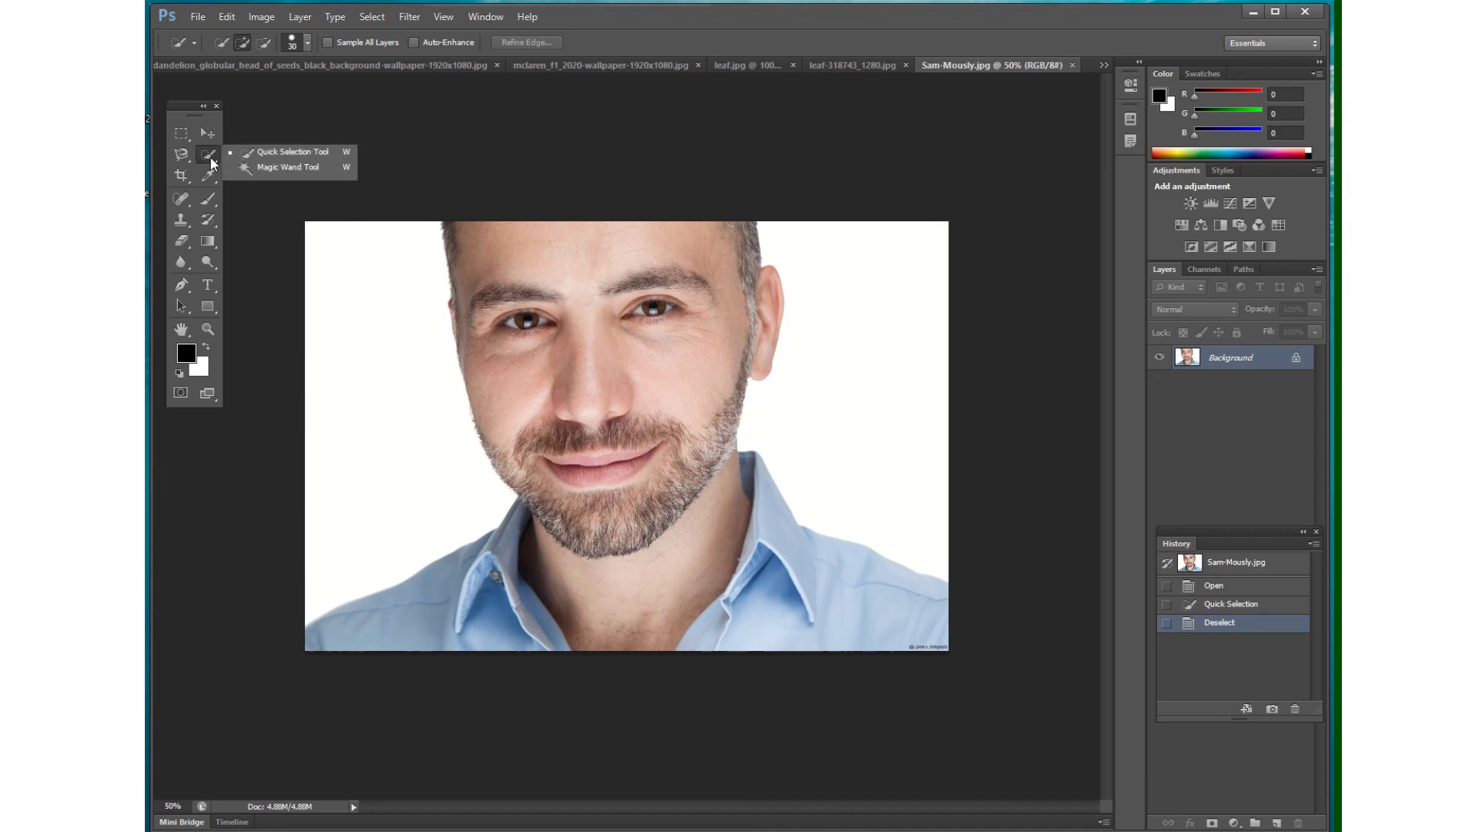
click(260, 168)
click(861, 374)
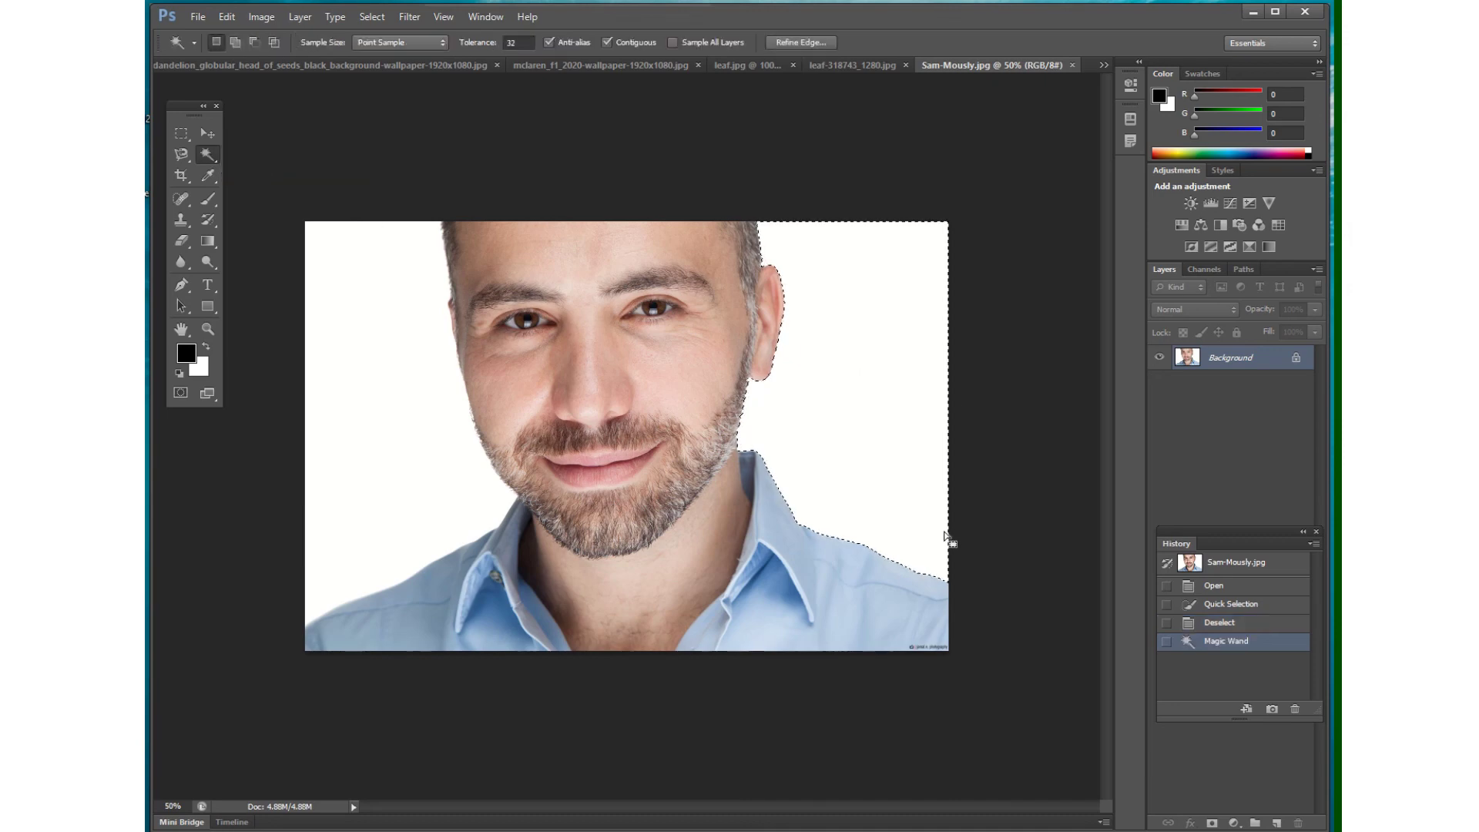
shift+click(393, 433)
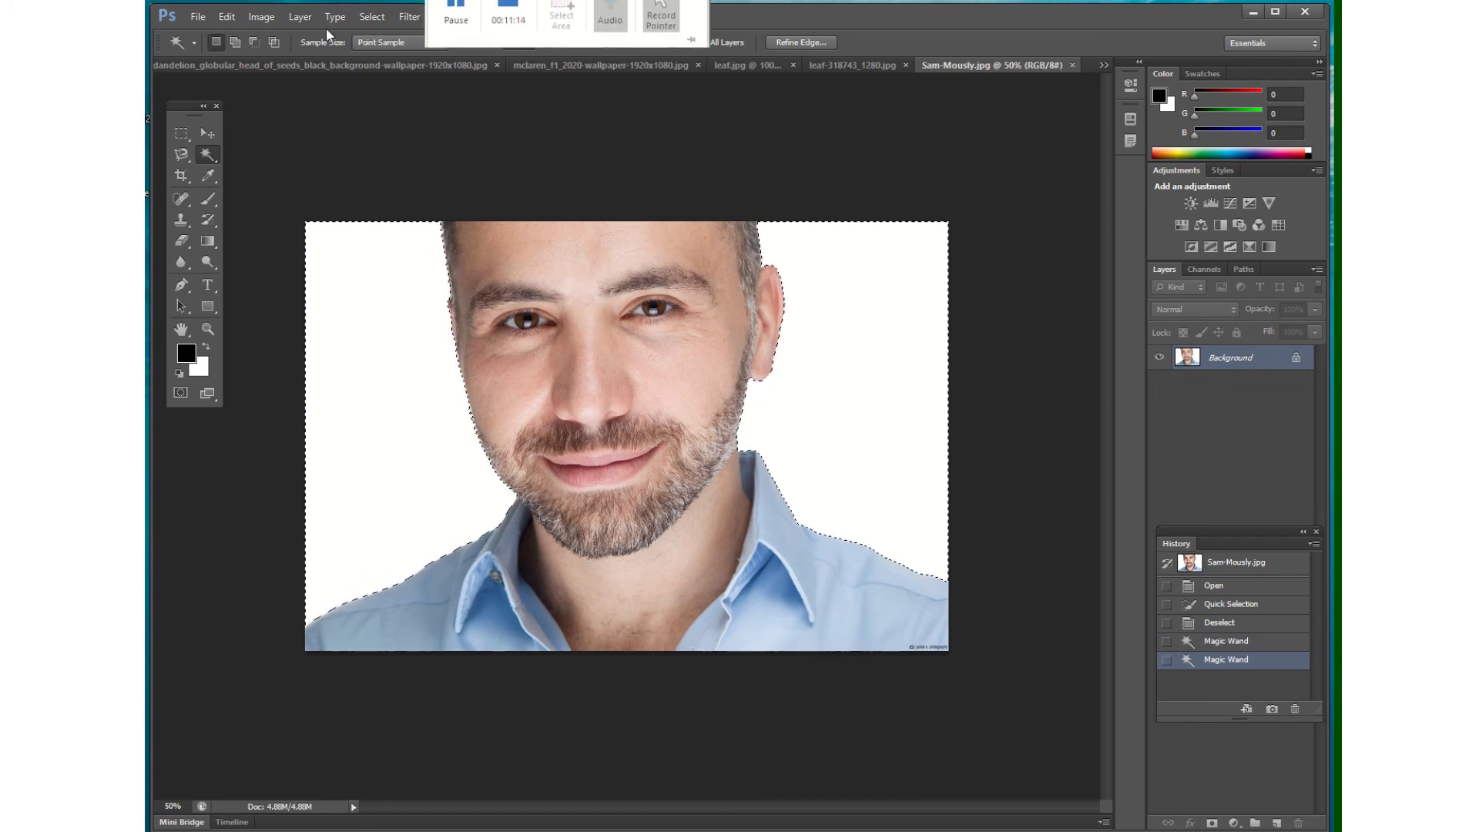
click(372, 17)
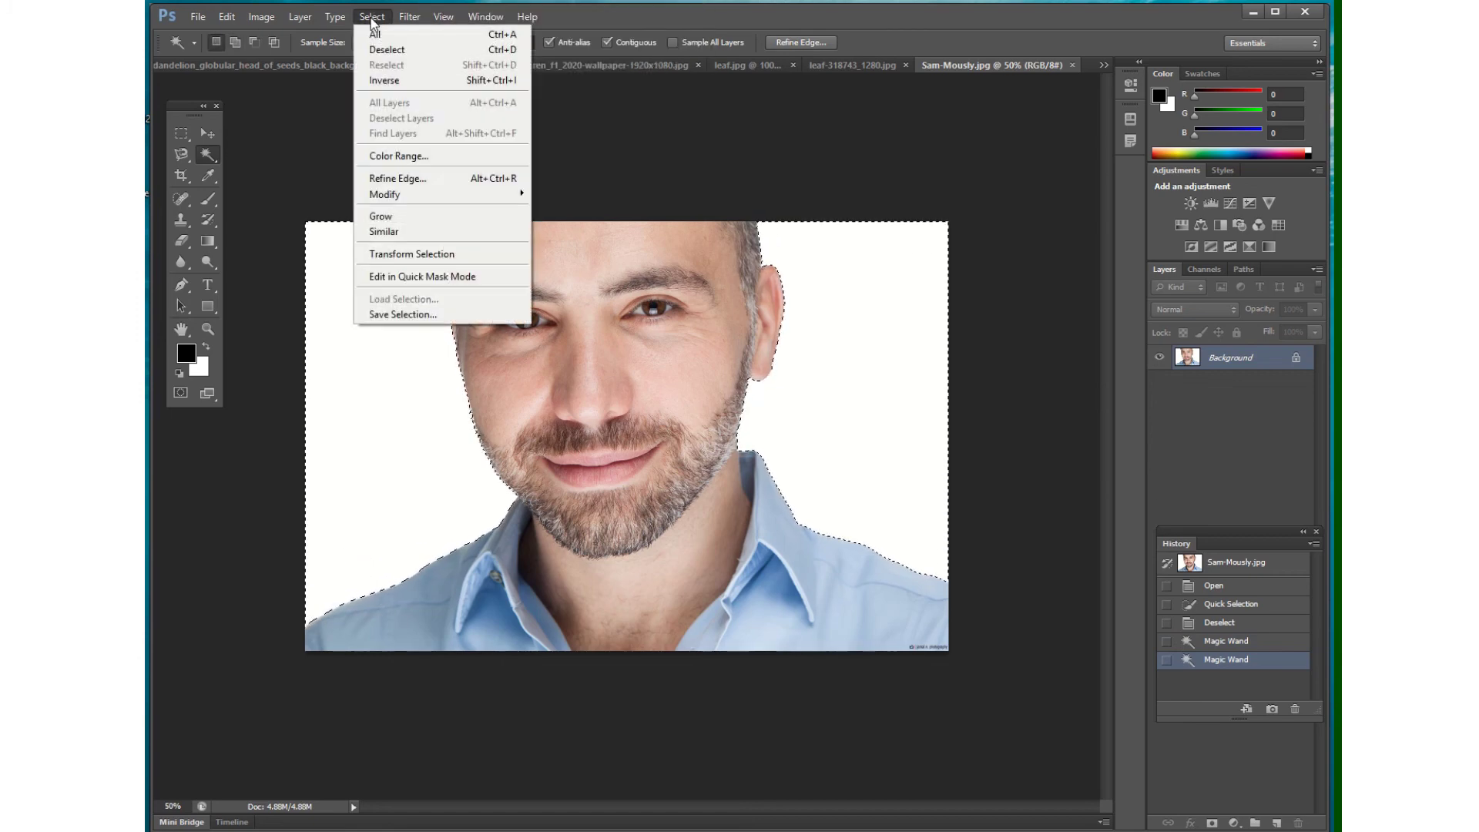
click(418, 80)
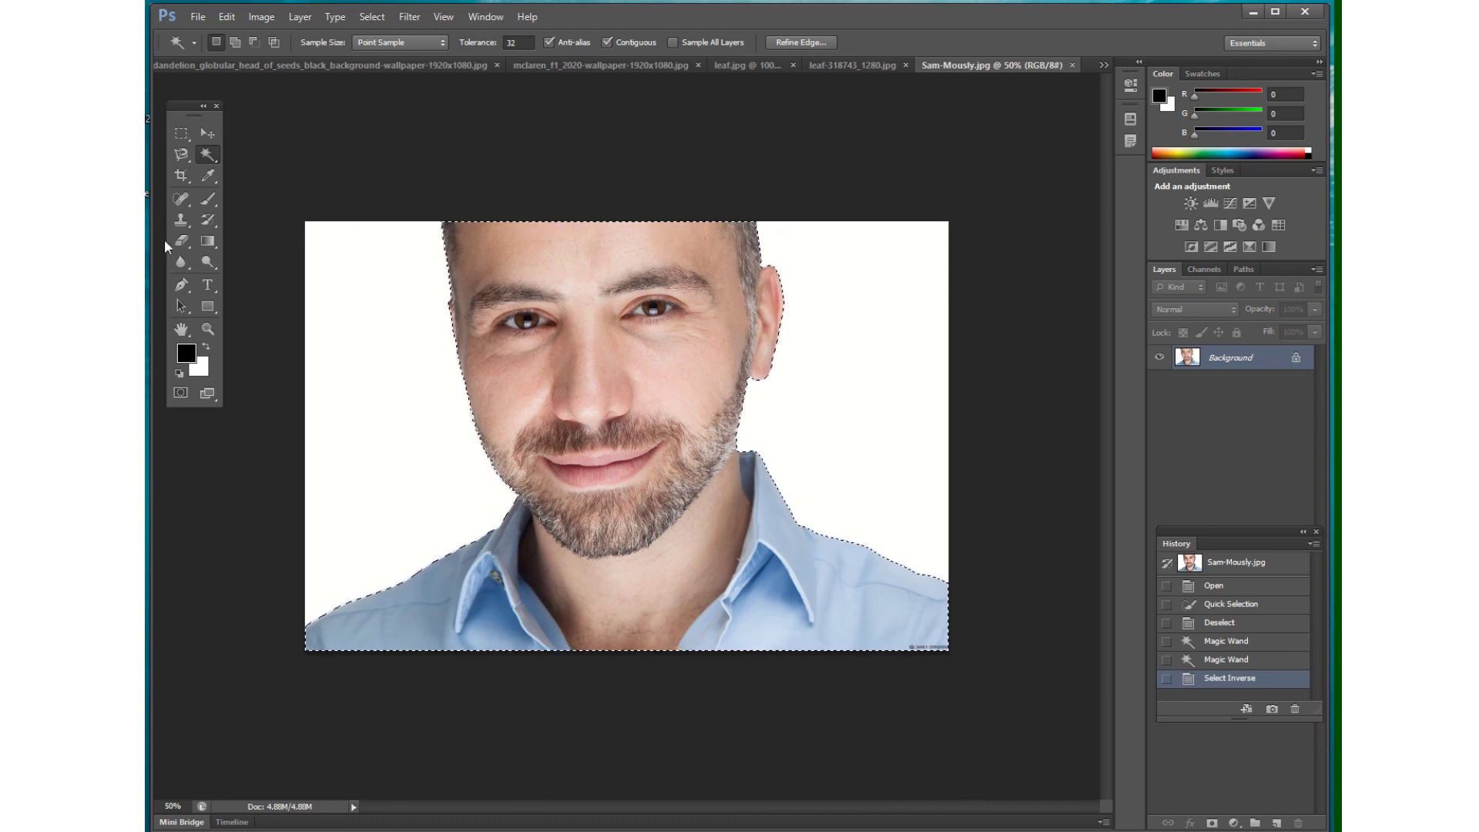
click(208, 156)
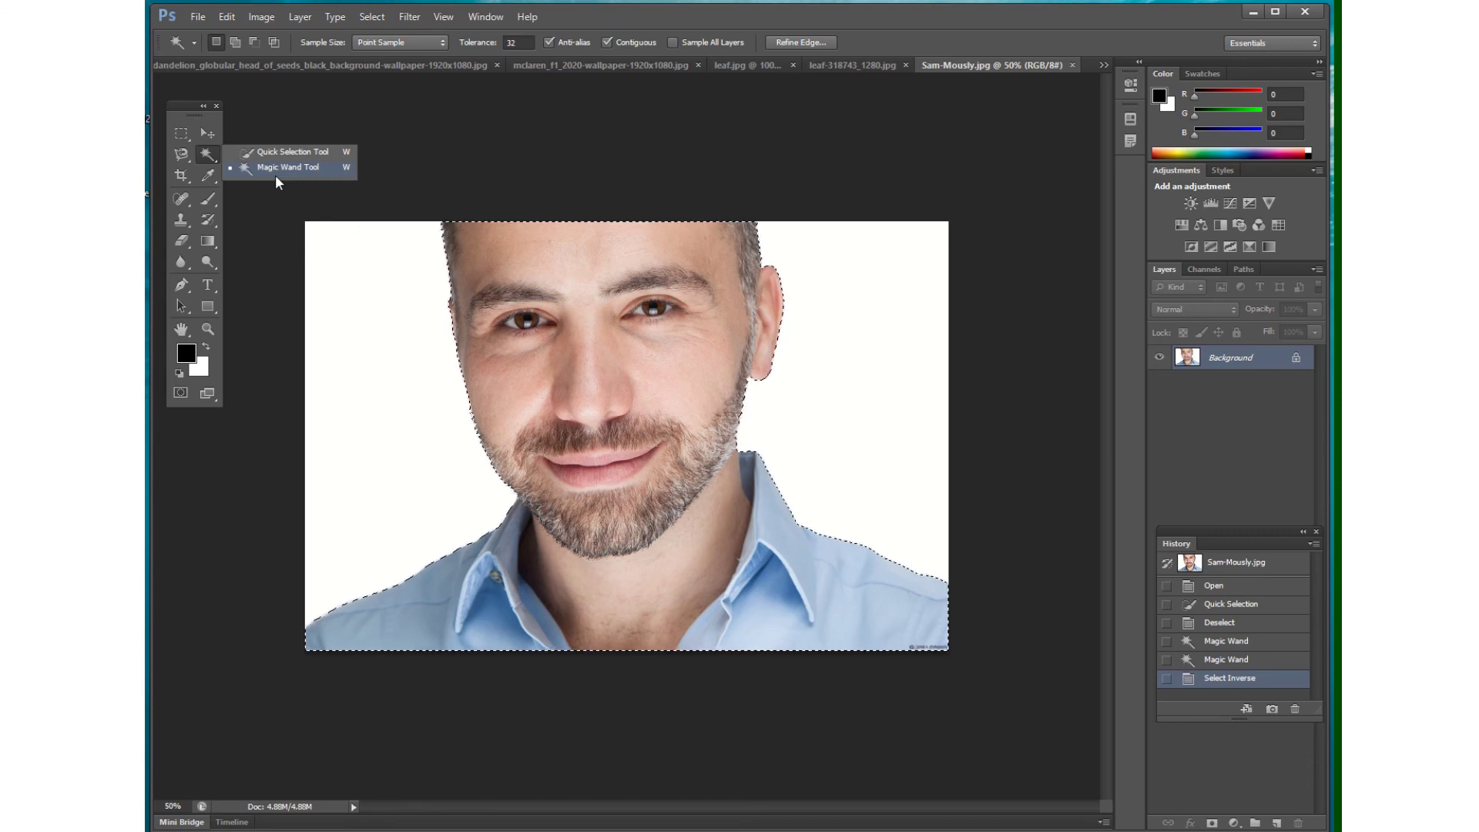
mouse_move(426, 3)
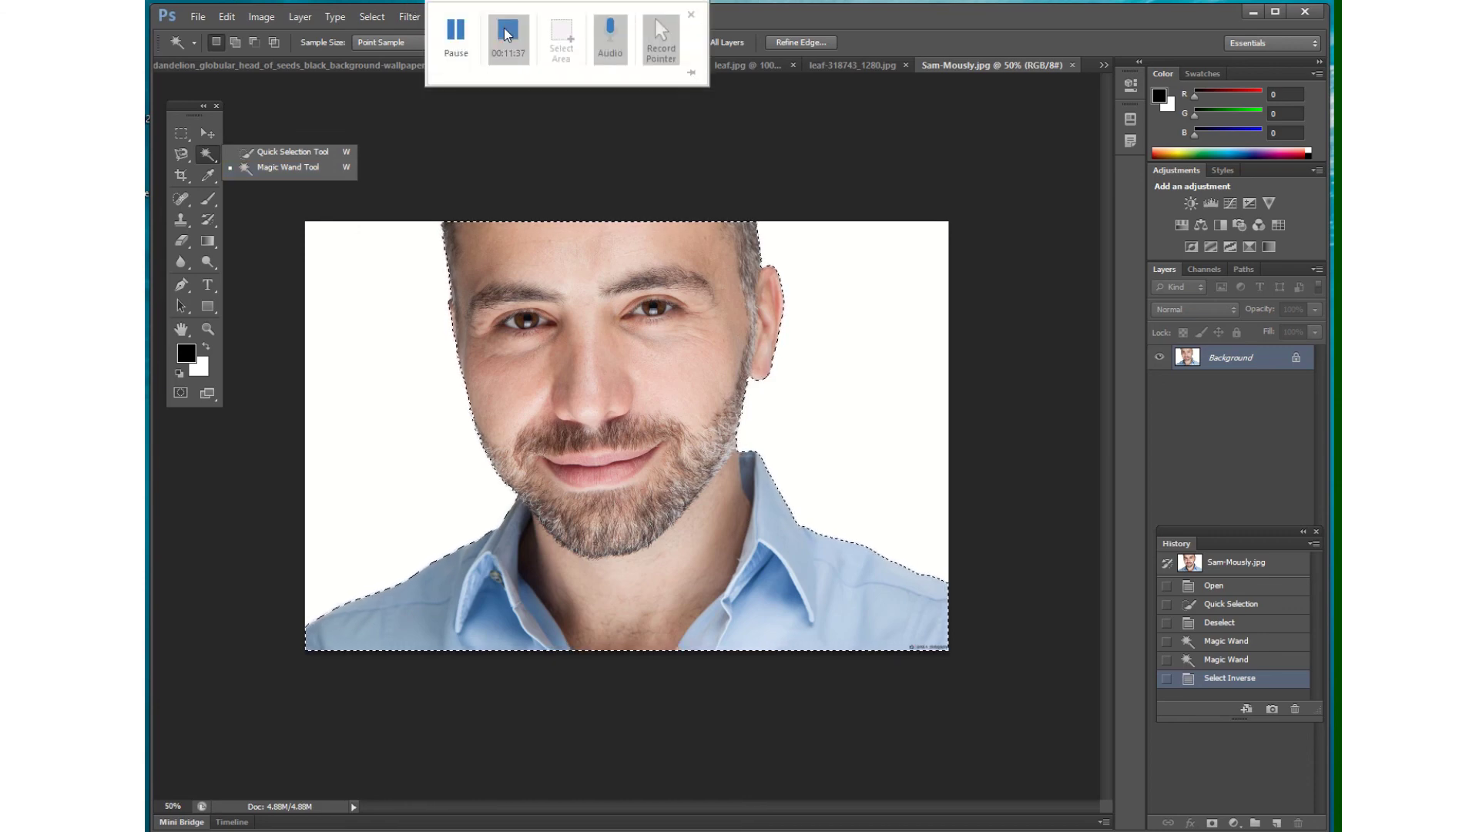